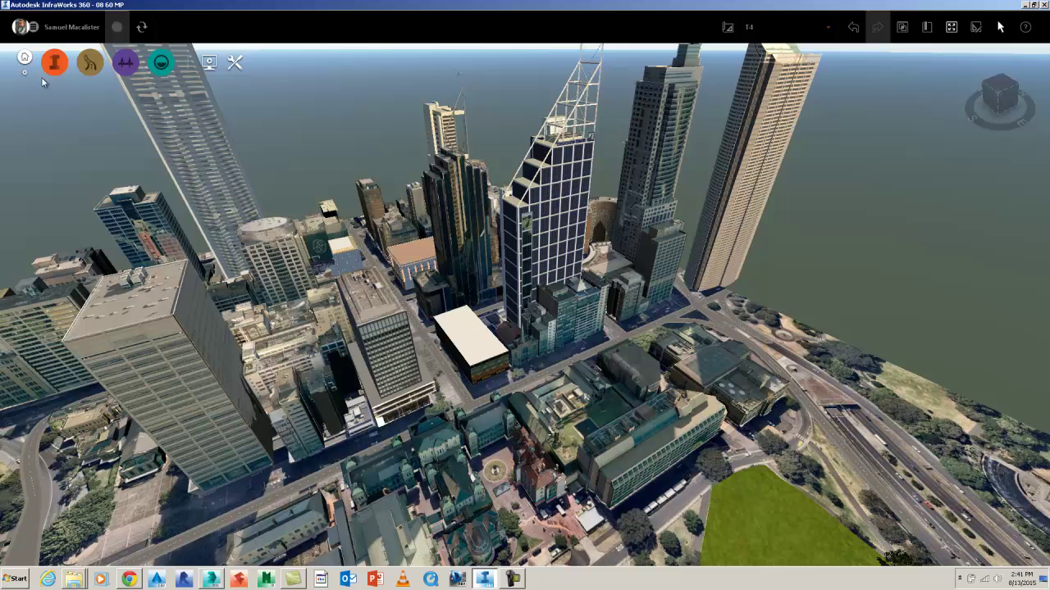
Step: Open the model's data sources, inspect the 60MP OPTION 2 and 60MP OPTION 3 entries, and show proposal T4
mouse_move(53, 71)
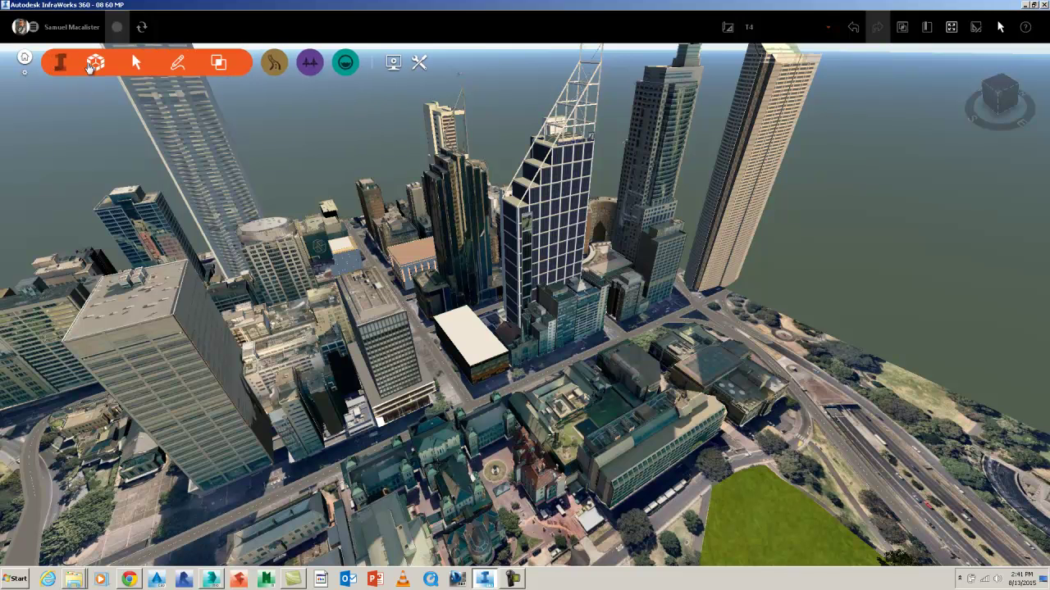
left_click(93, 64)
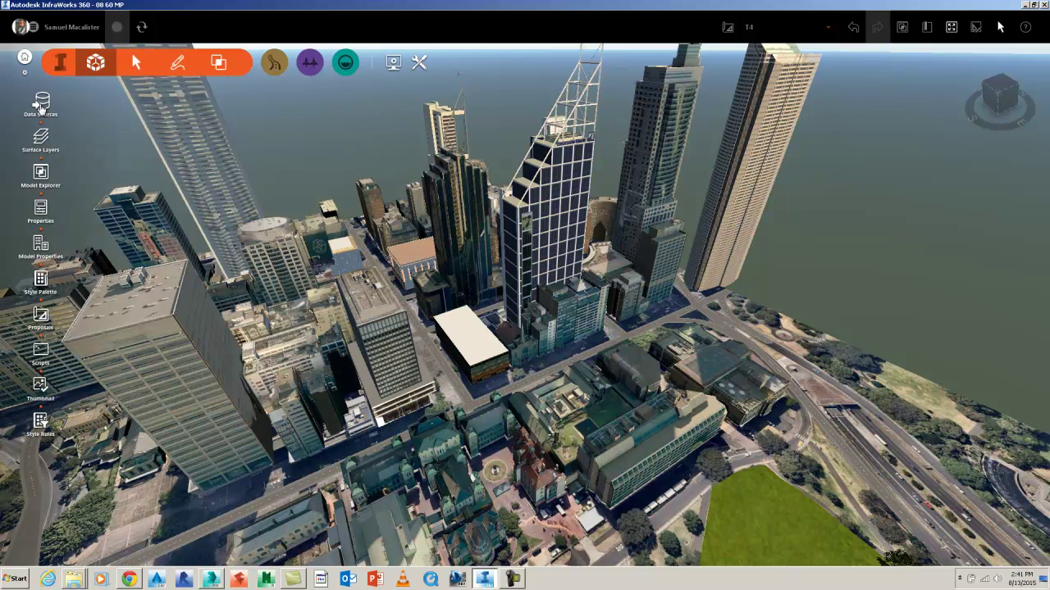
left_click(40, 105)
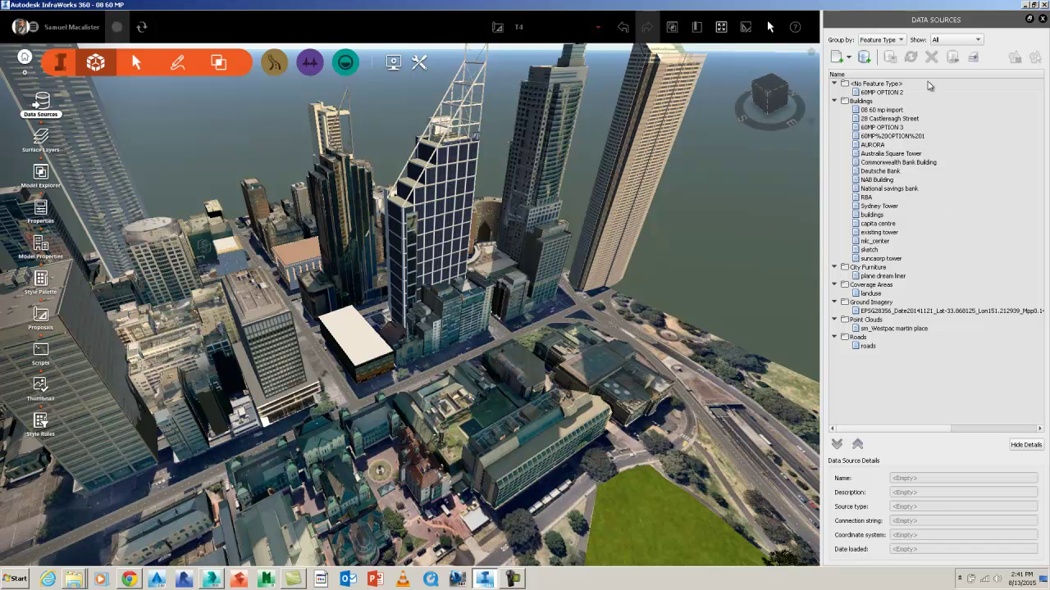
left_click(871, 92)
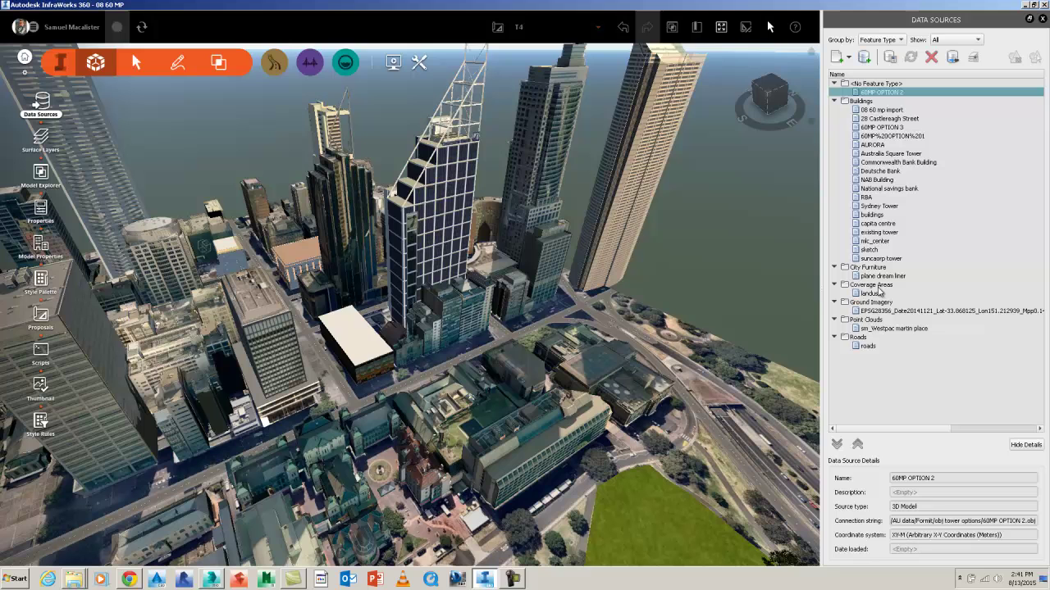
left_click(884, 128)
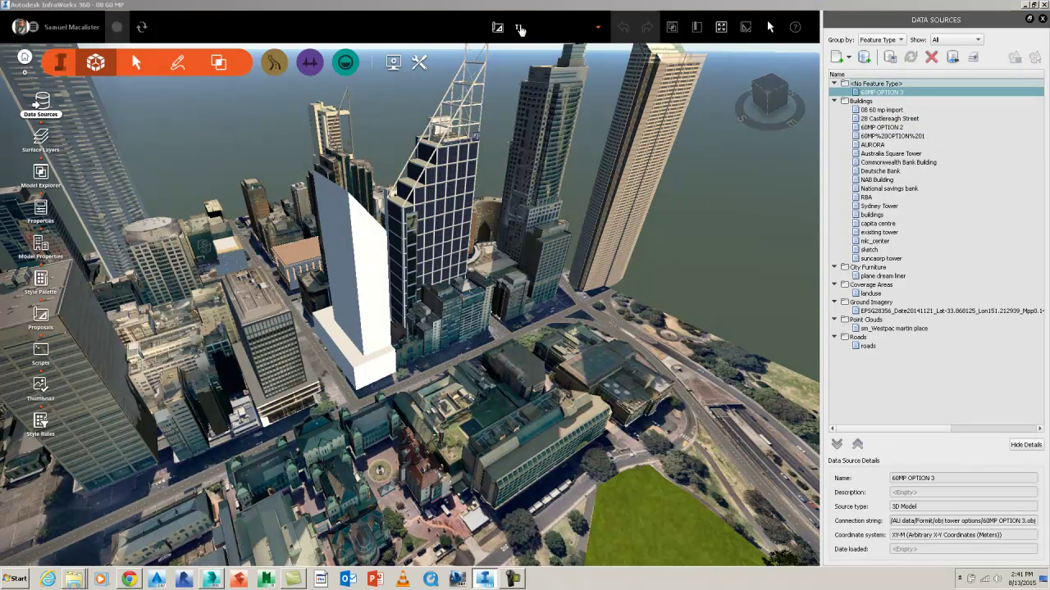
left_click(518, 114)
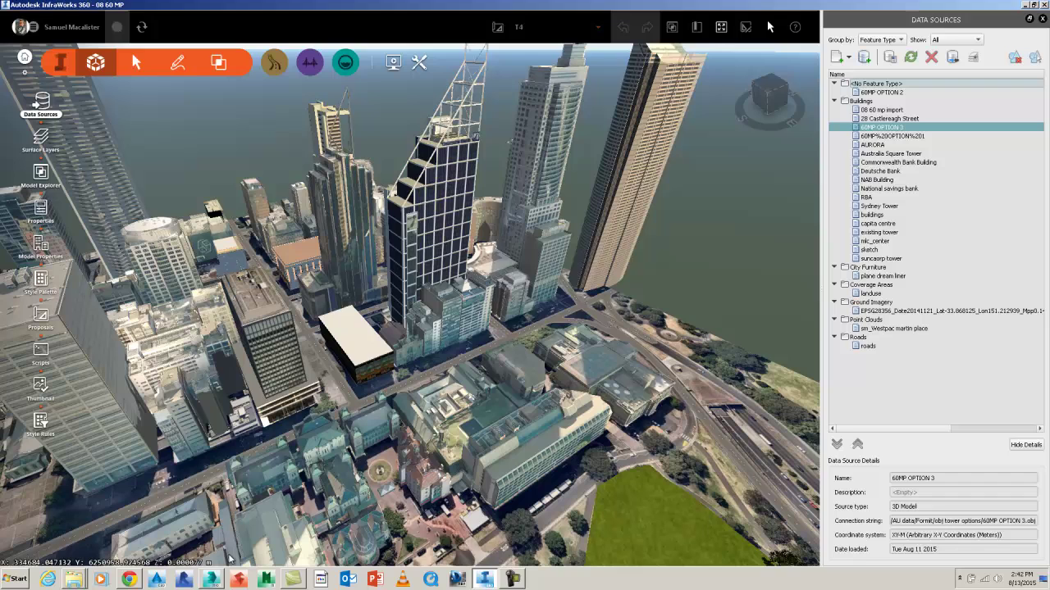
Step: Switch to the FormIt 360 sketch in the browser, set its units to Metric and open the location map
key("alt+Tab")
key("alt+Tab")
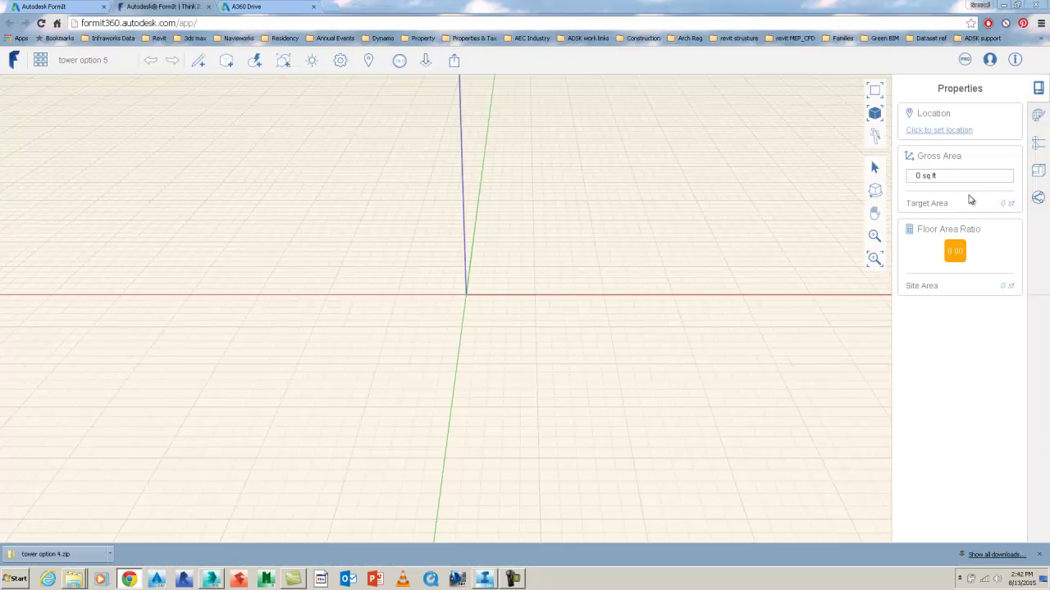
left_click(341, 62)
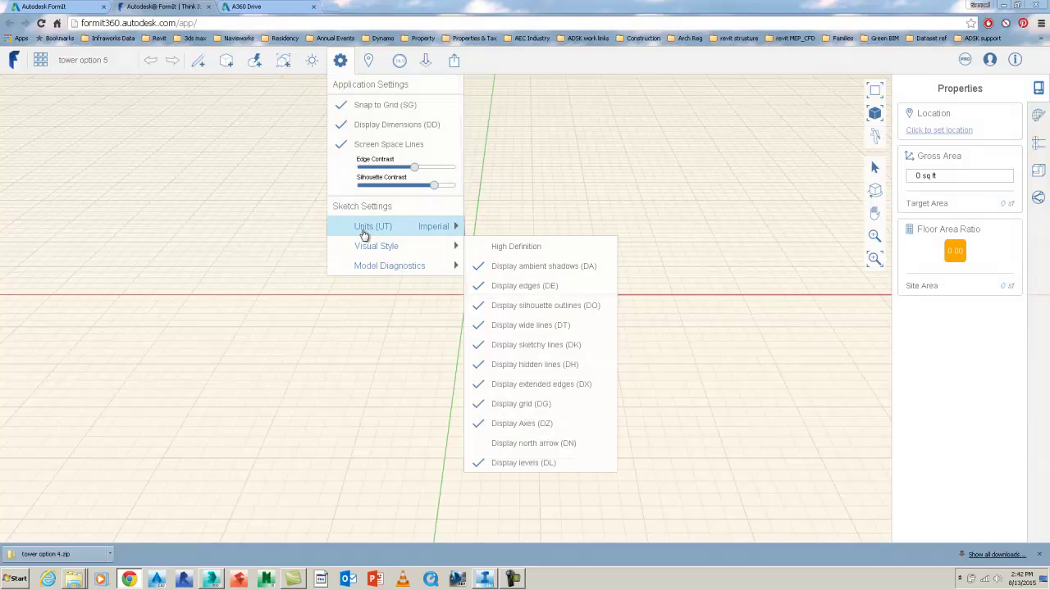
mouse_move(363, 227)
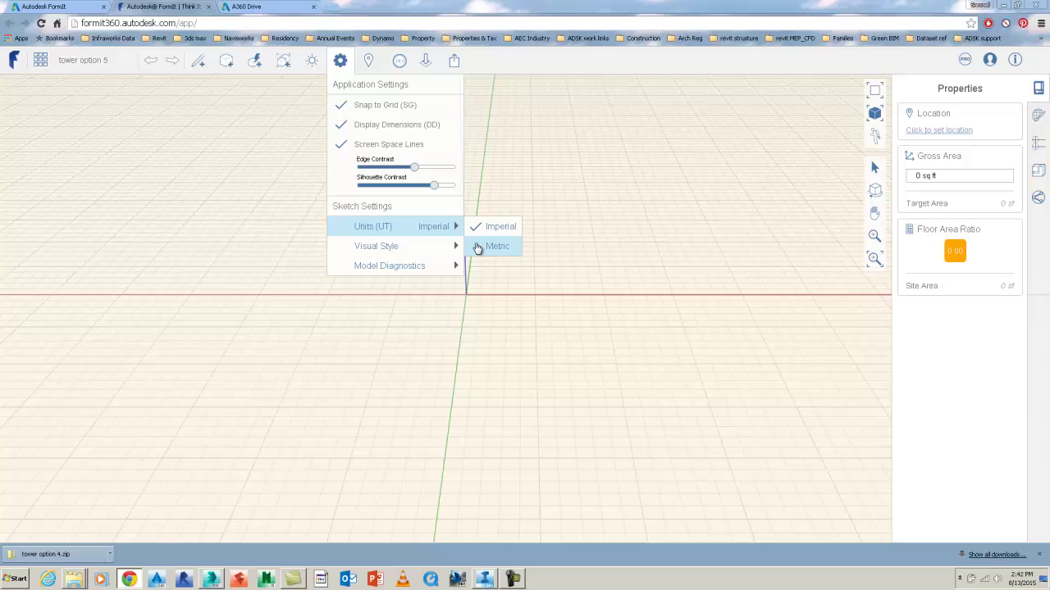
left_click(477, 247)
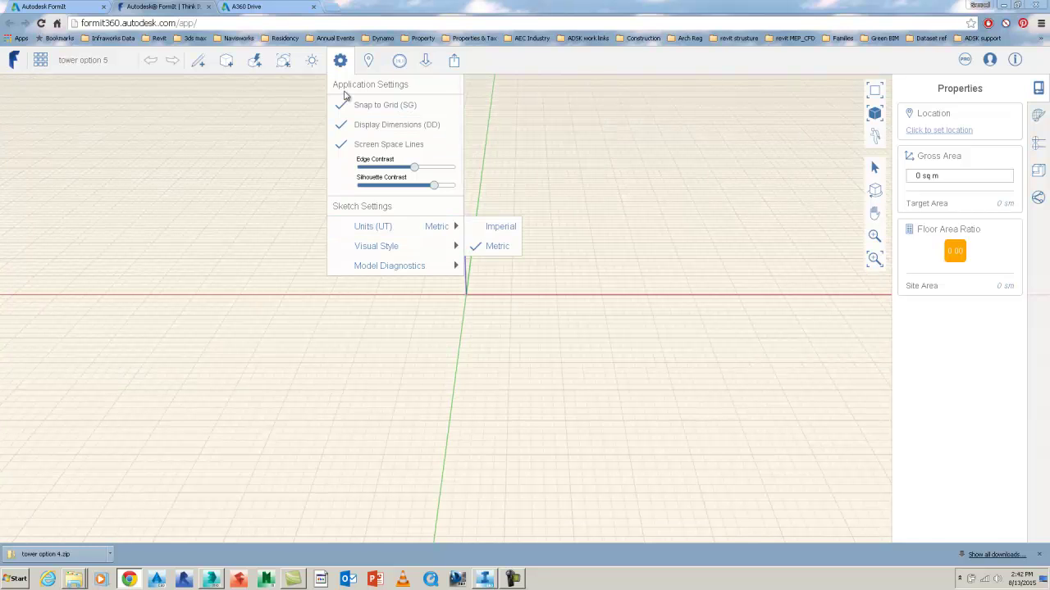
left_click(366, 64)
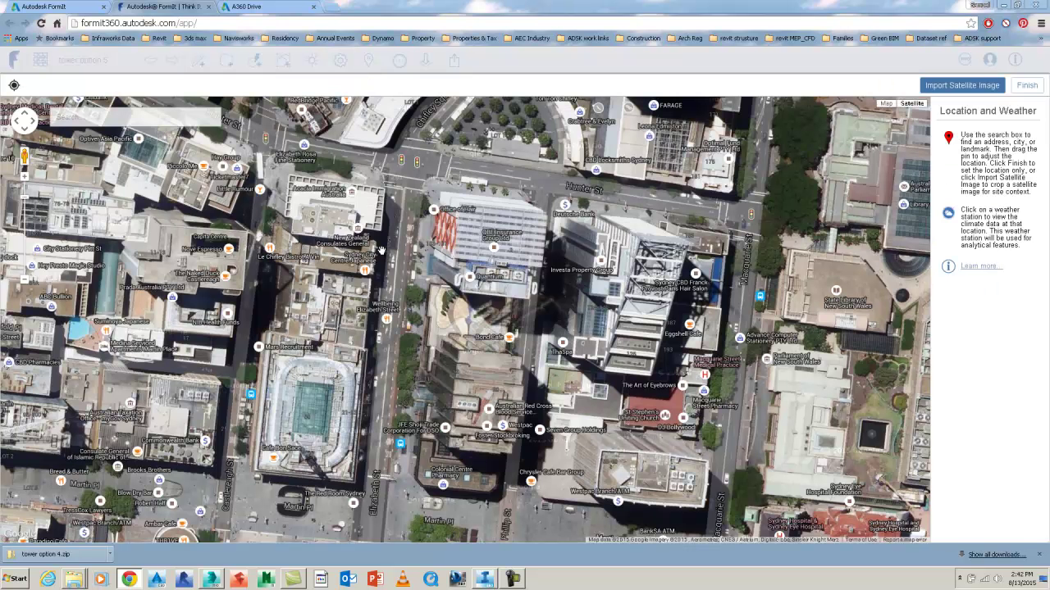
left_click_drag(531, 418, 263, 255)
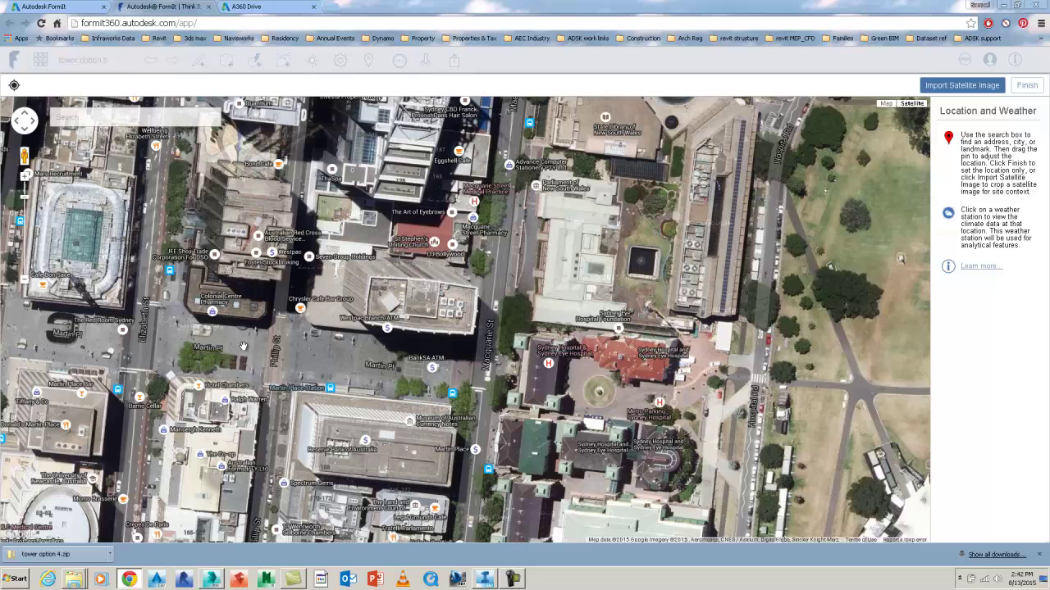
left_click_drag(244, 367, 281, 373)
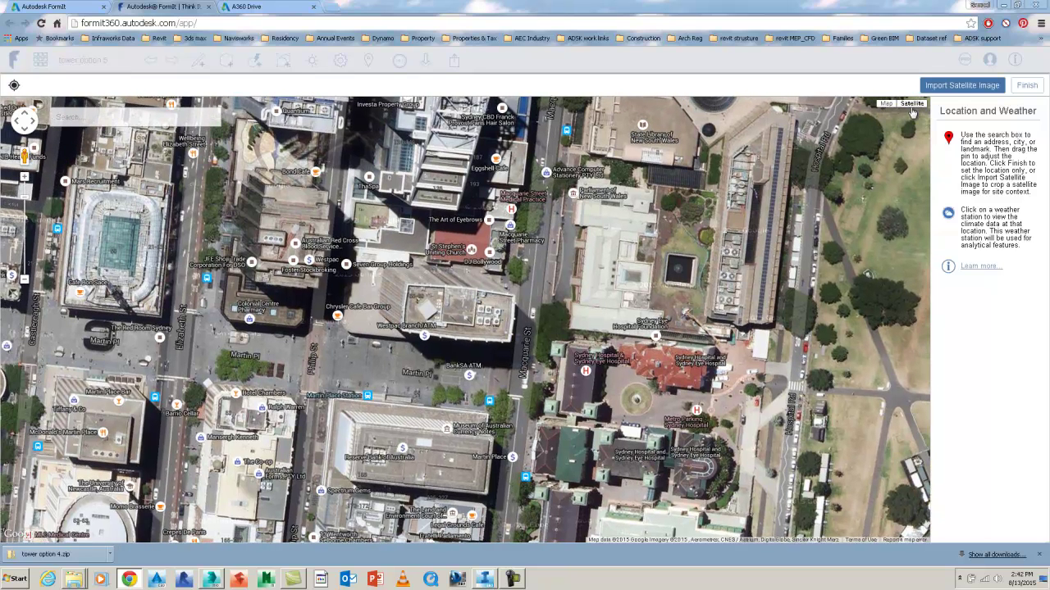
mouse_move(913, 114)
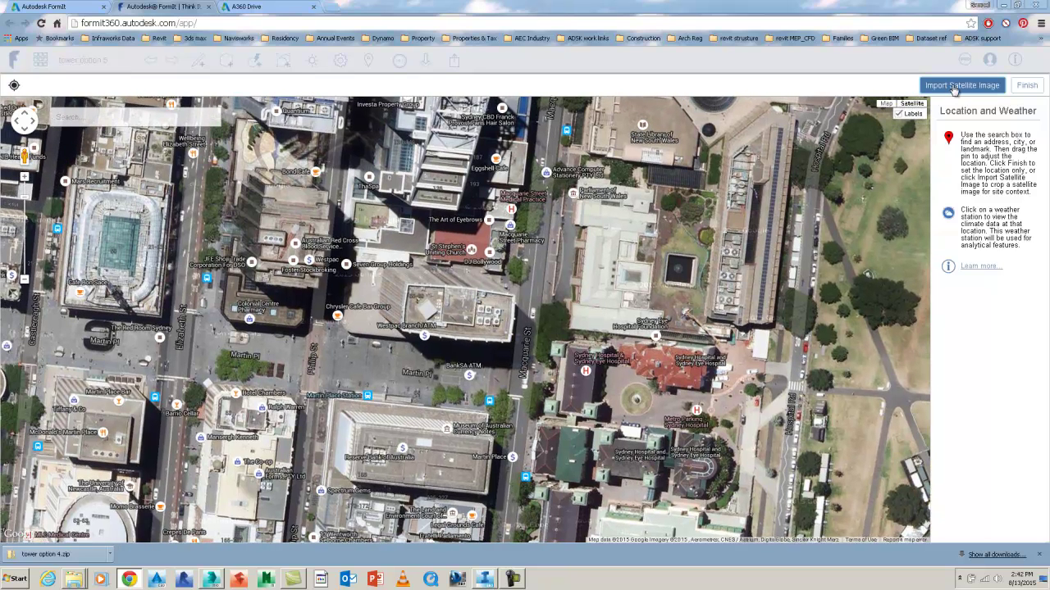
left_click(955, 86)
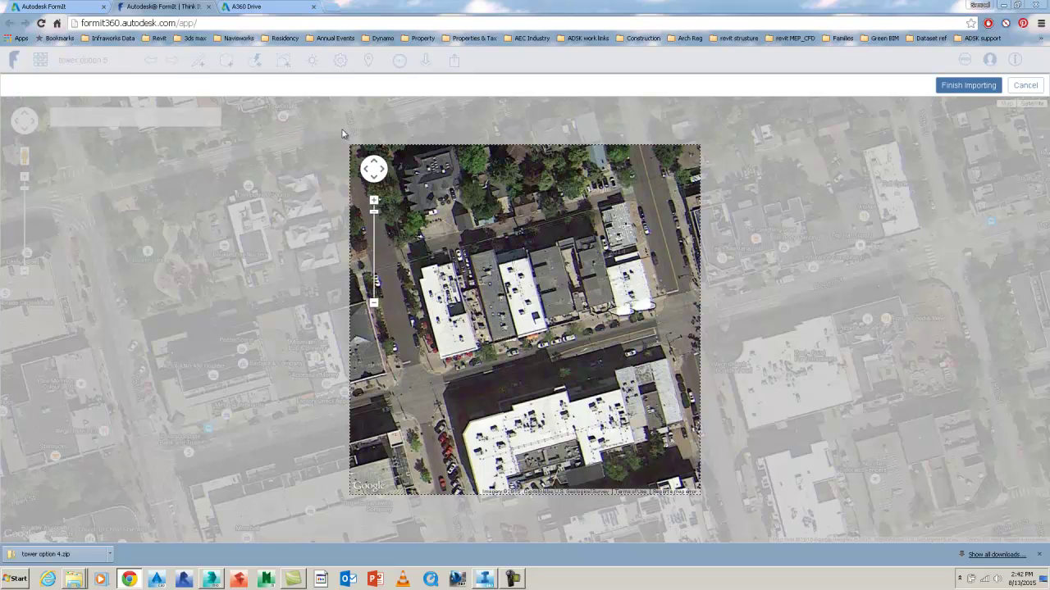
left_click(1027, 85)
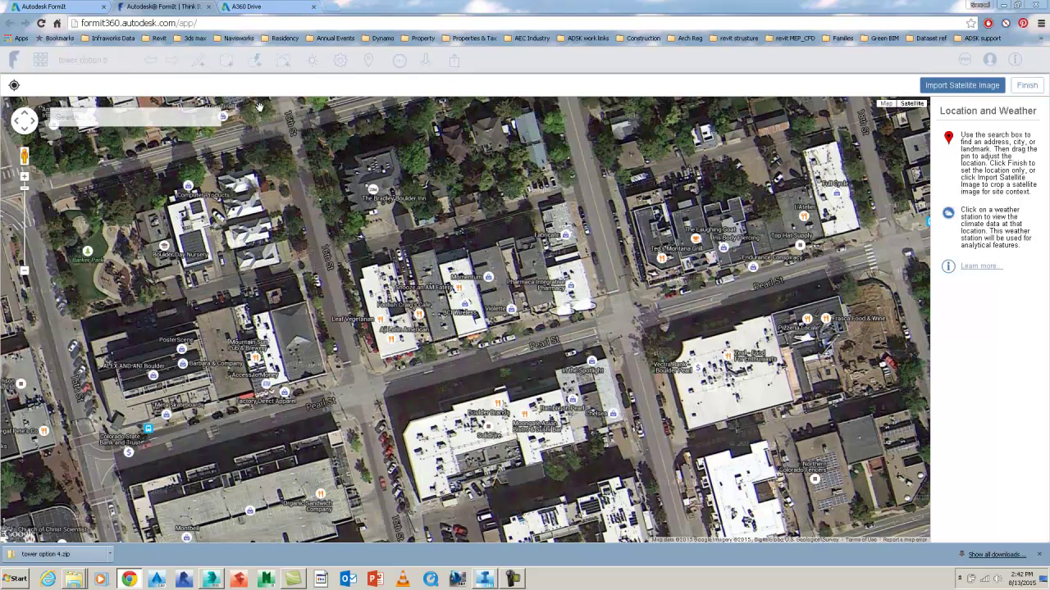
Step: Locate the project site on Martin Place in Sydney and import its satellite image into the sketch
left_click(155, 121)
type("60 marti")
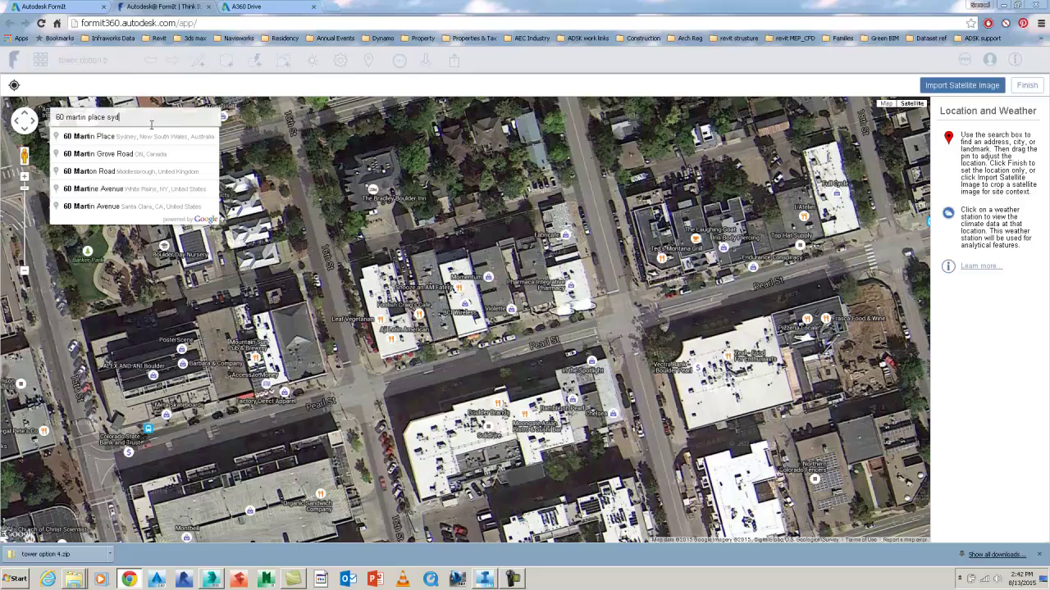
type("n place syd")
left_click(147, 136)
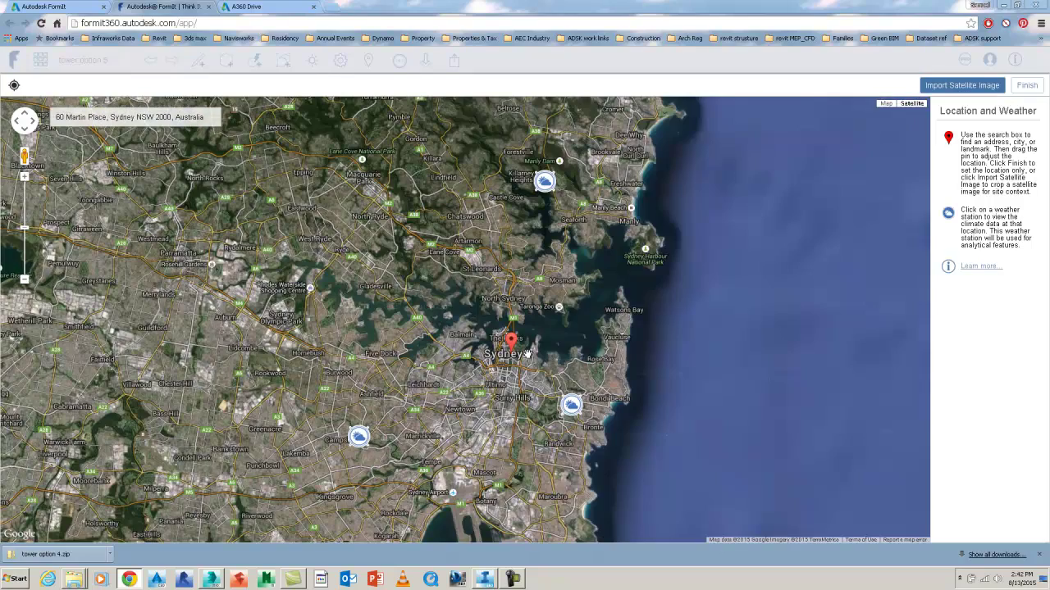
scroll(527, 353, "up", 5)
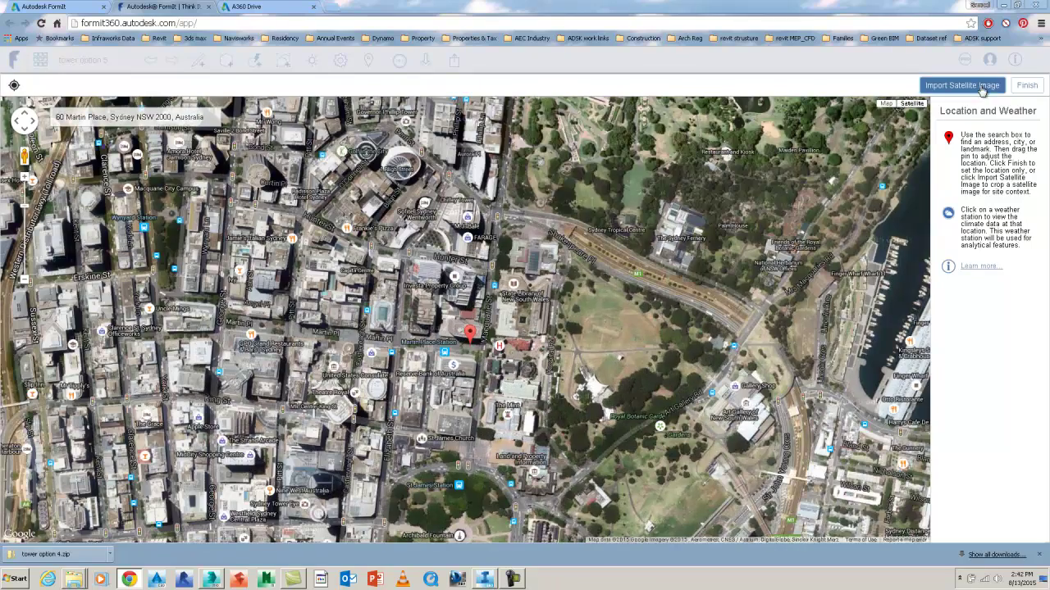
left_click(982, 87)
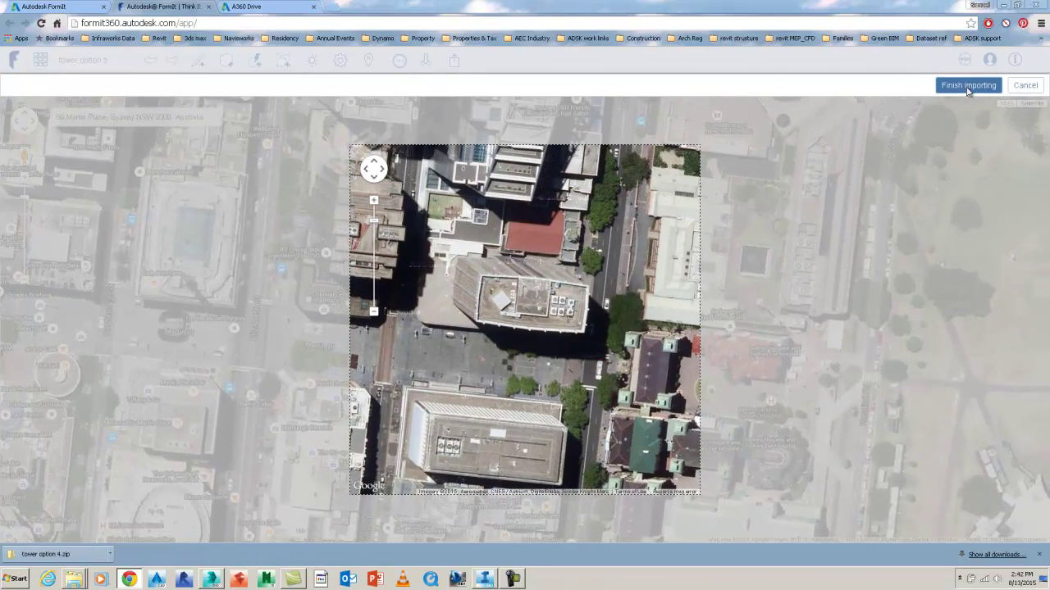
left_click(968, 86)
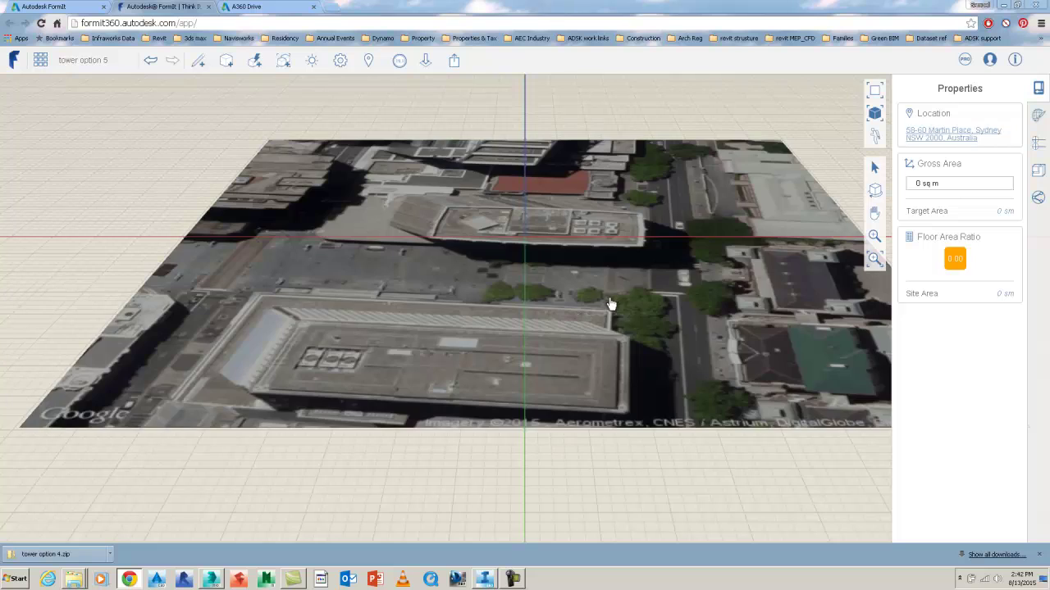
Step: In the top view, rotate the sketch axes so the red axis follows the plaza-side edge of the central tower on the satellite image
middle_click_drag(639, 329, 535, 316)
right_click_drag(629, 286, 624, 370)
middle_click_drag(624, 369, 793, 199)
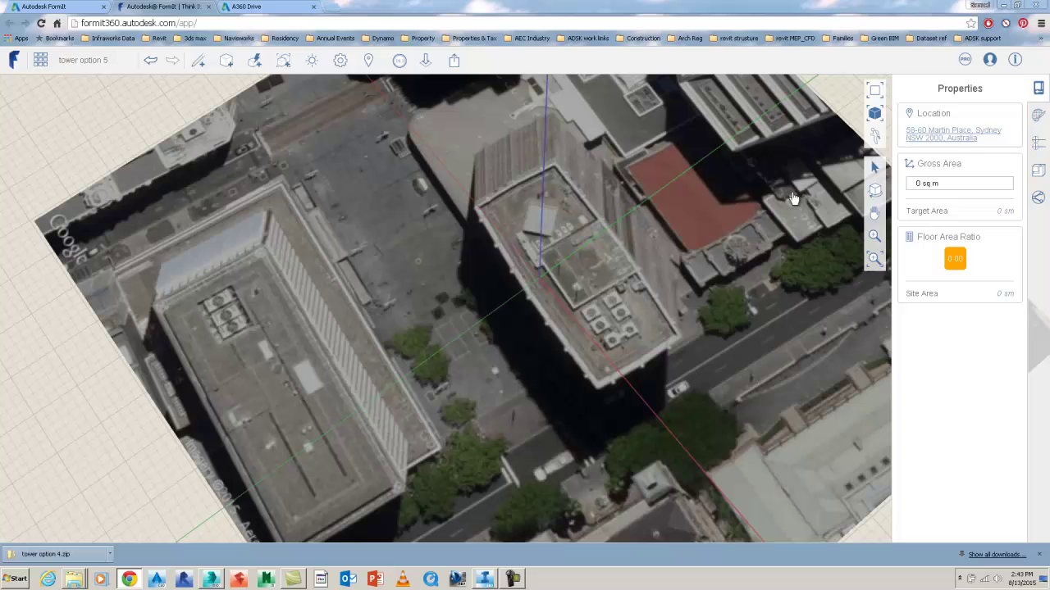
left_click(876, 93)
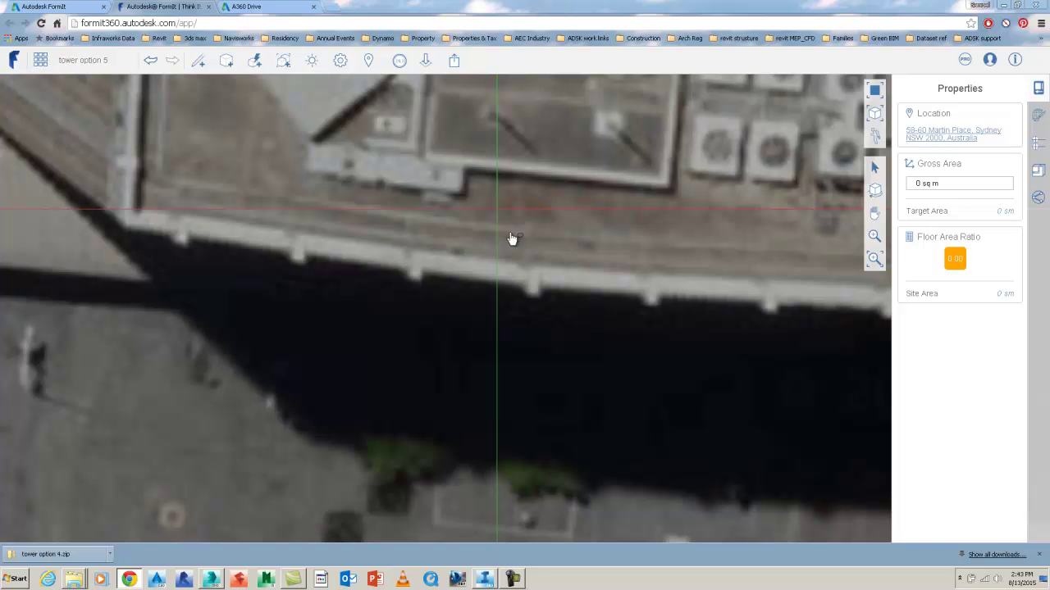
scroll(534, 278, "down", 5)
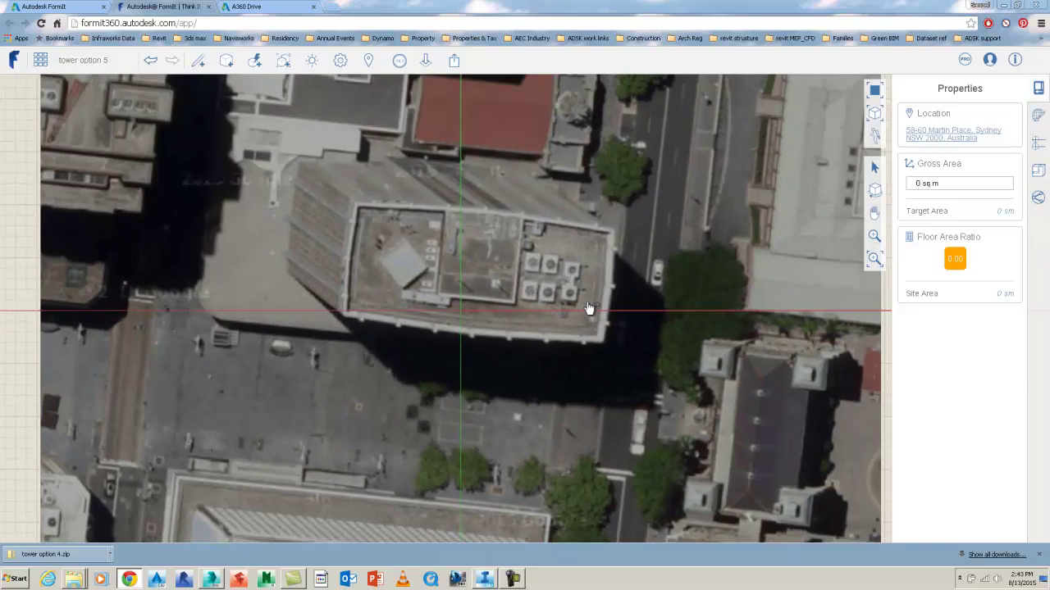
scroll(588, 308, "down", 3)
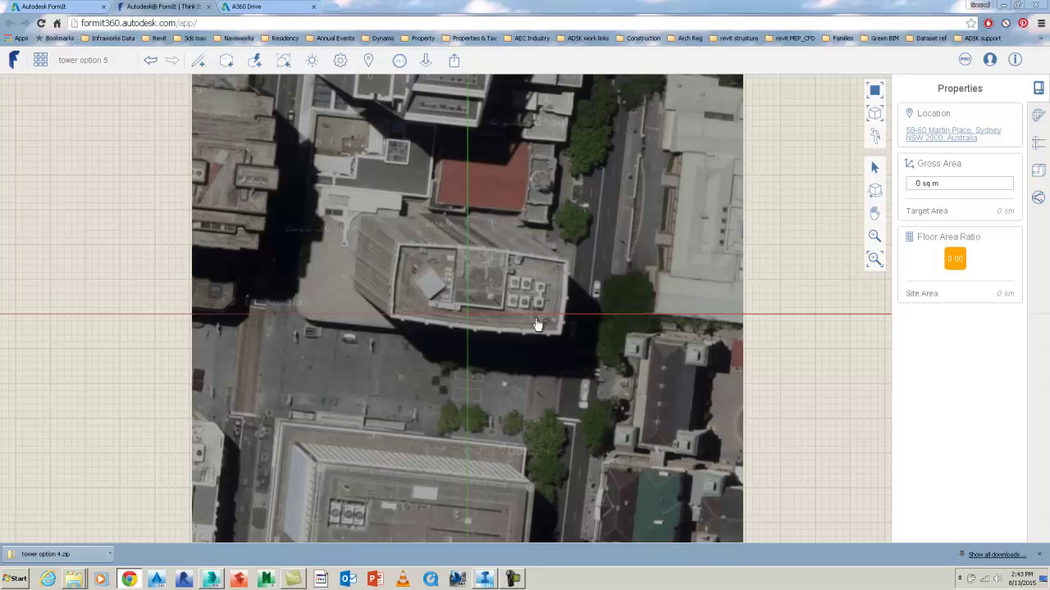
right_click(495, 314)
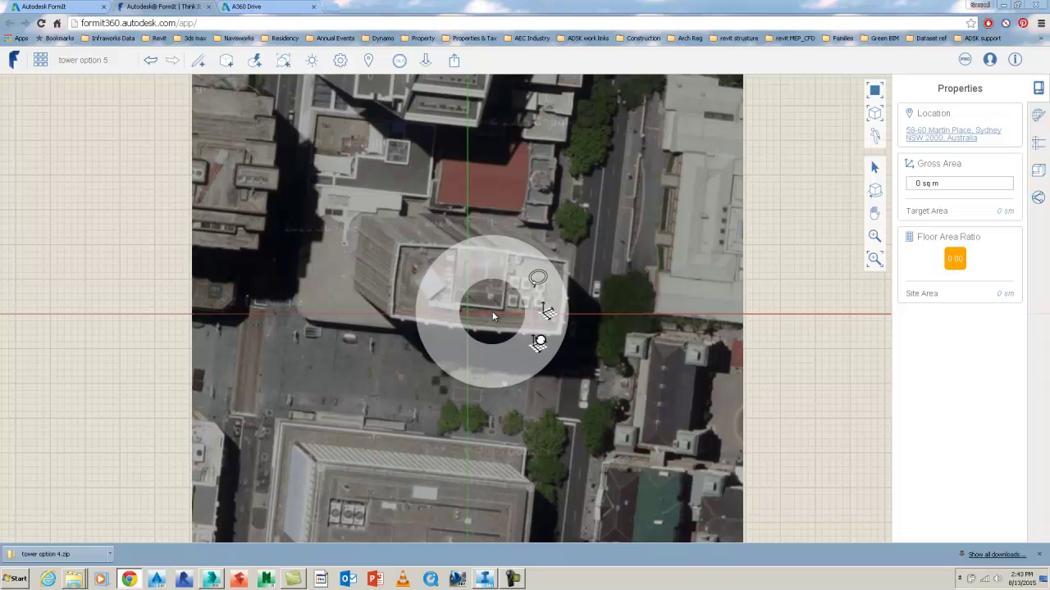
left_click(547, 314)
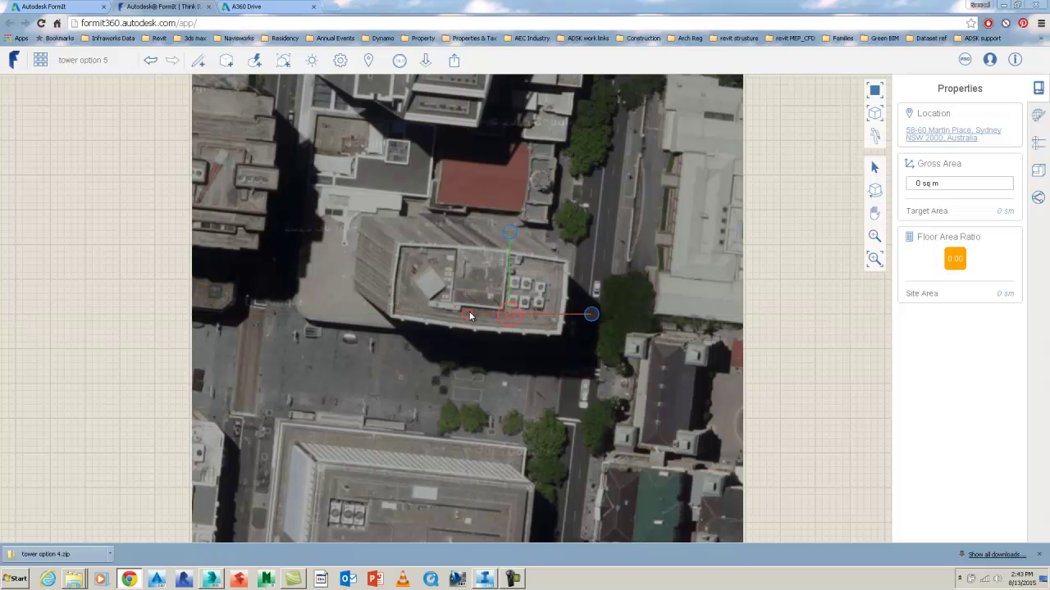
mouse_move(550, 315)
left_mouse_down()
mouse_move(543, 340)
mouse_move(549, 324)
left_mouse_up()
left_click(656, 327)
left_click(471, 315)
left_click_drag(552, 316, 760, 339)
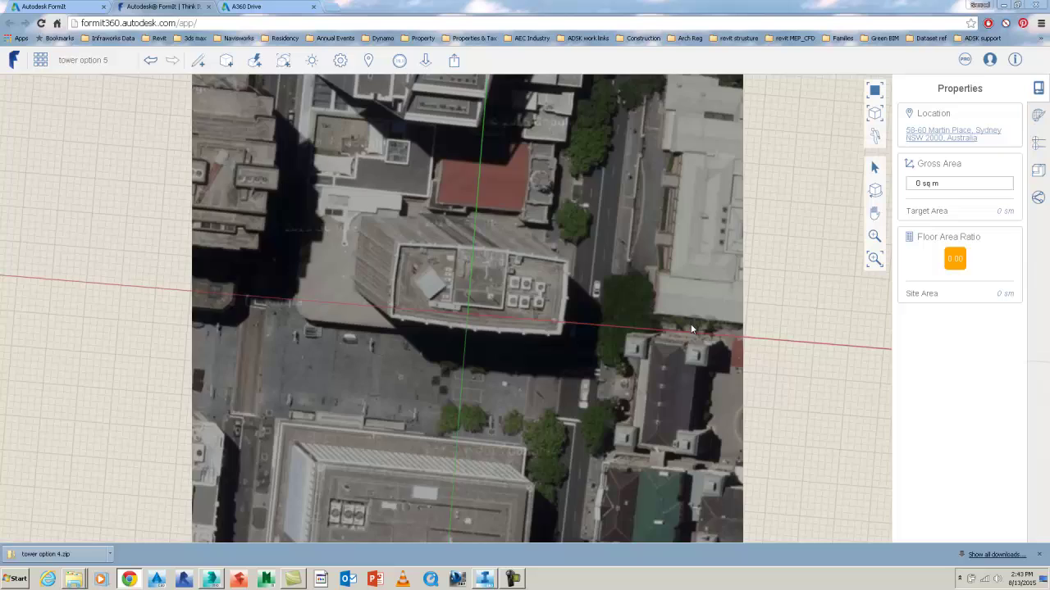
Step: Sketch a rectangle about 75 m by 30 m over the central tower's footprint, aligned with the rotated axes
scroll(692, 330, "down", 3)
scroll(656, 339, "up", 1)
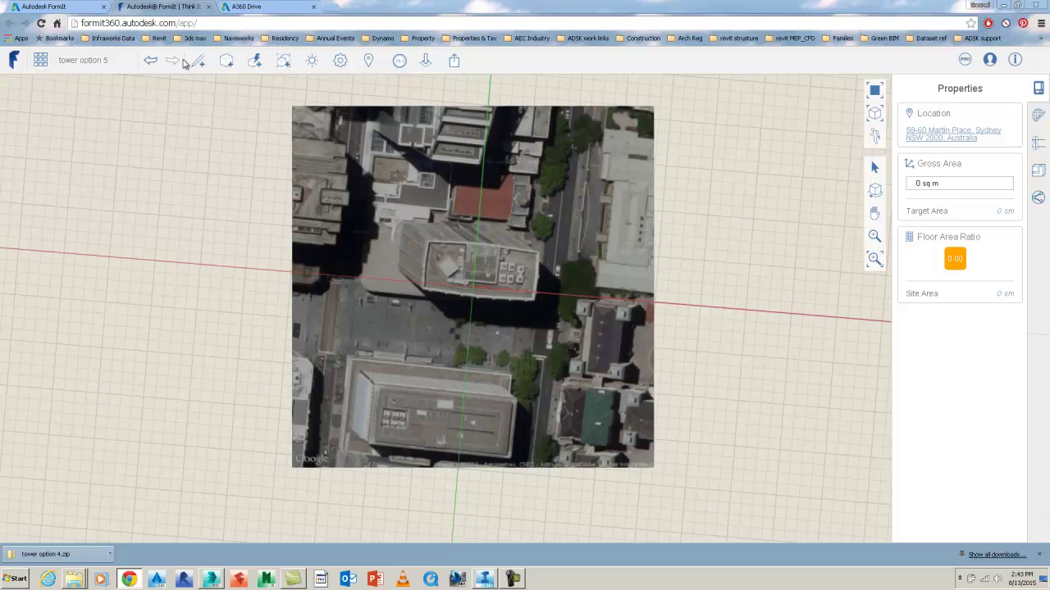
mouse_move(199, 62)
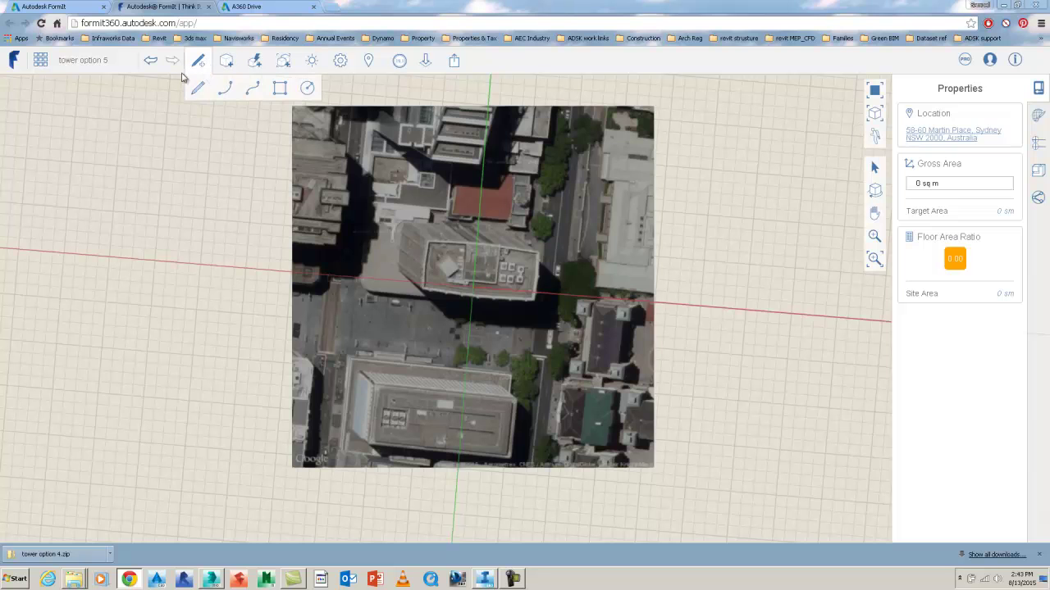
left_click(279, 88)
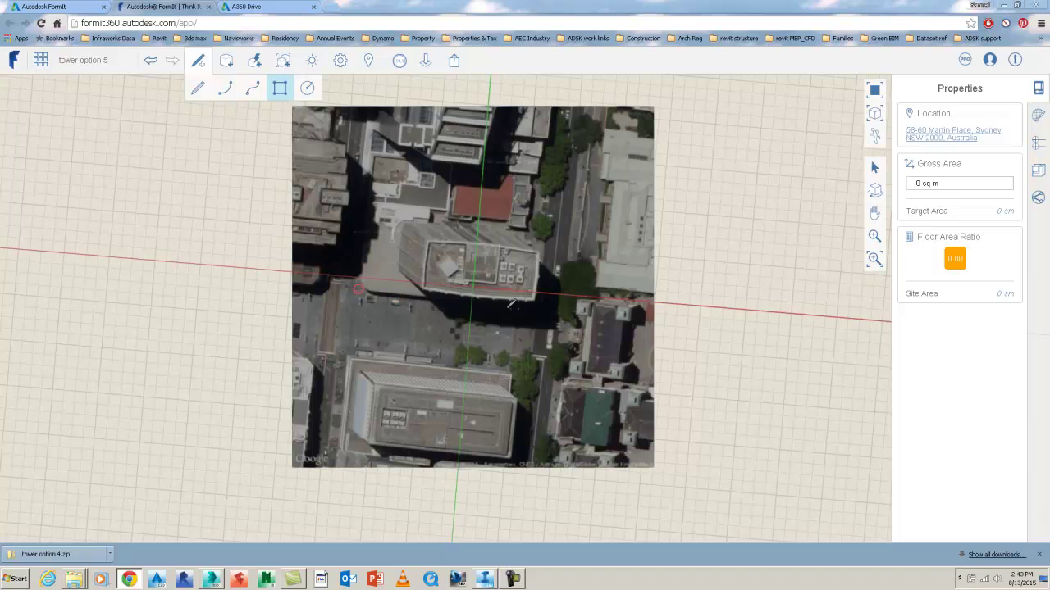
left_click(358, 287)
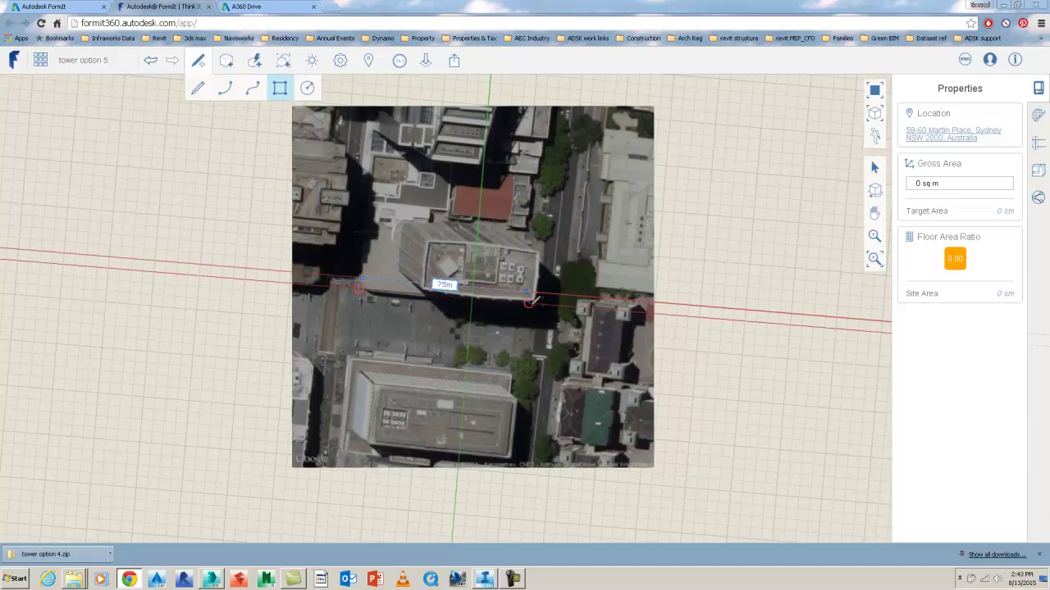
left_click(545, 232)
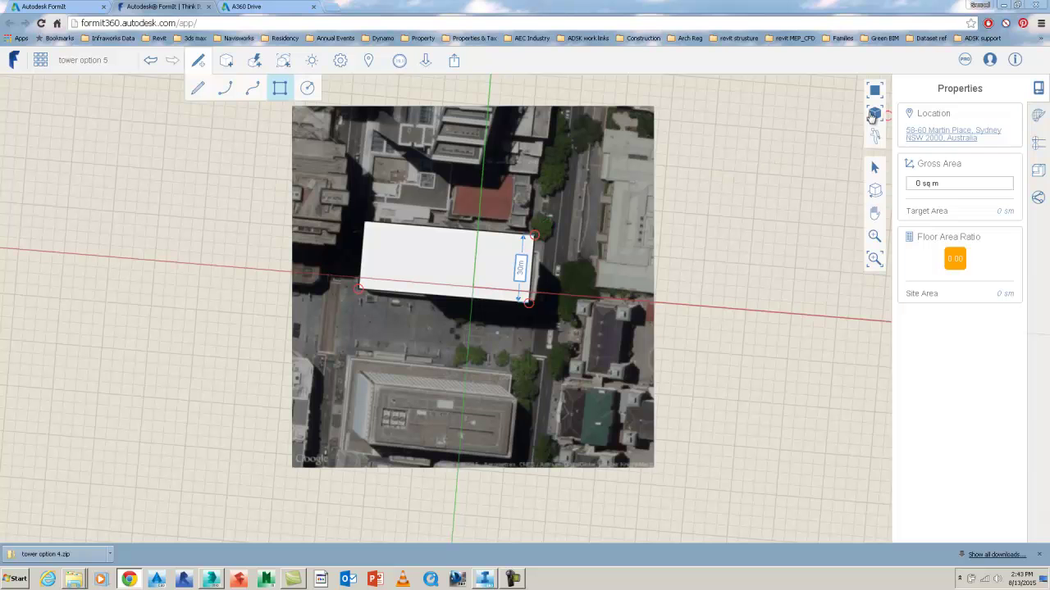
Step: In the 3D view, extrude the rectangular tower footprint upward by 20 m
left_click(871, 116)
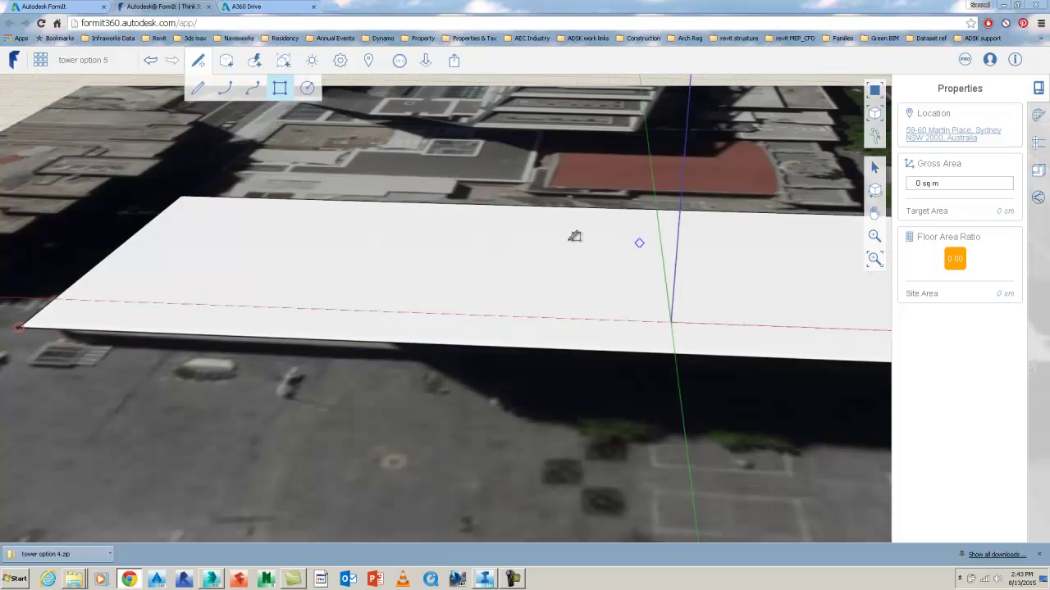
scroll(574, 236, "down", 3)
right_click_drag(570, 239, 501, 282)
key("Escape")
left_click(533, 238)
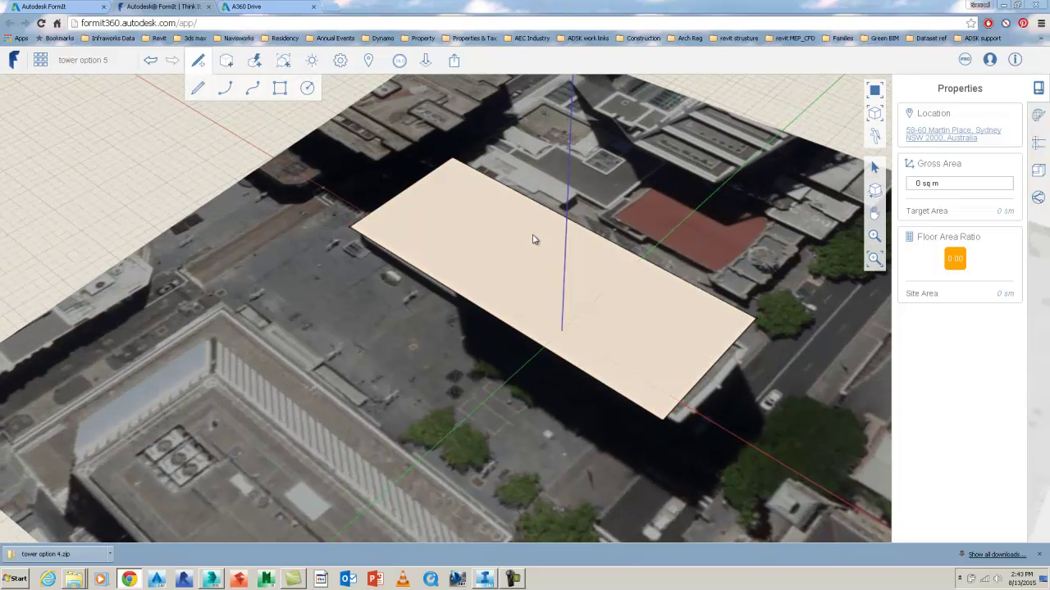
left_click(533, 238)
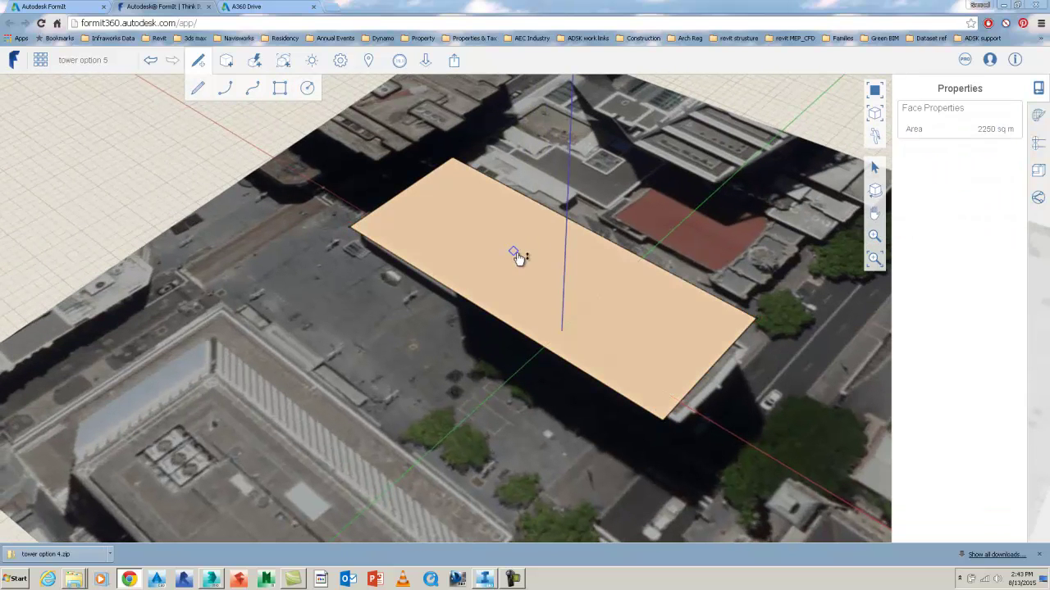
left_click_drag(517, 257, 516, 169)
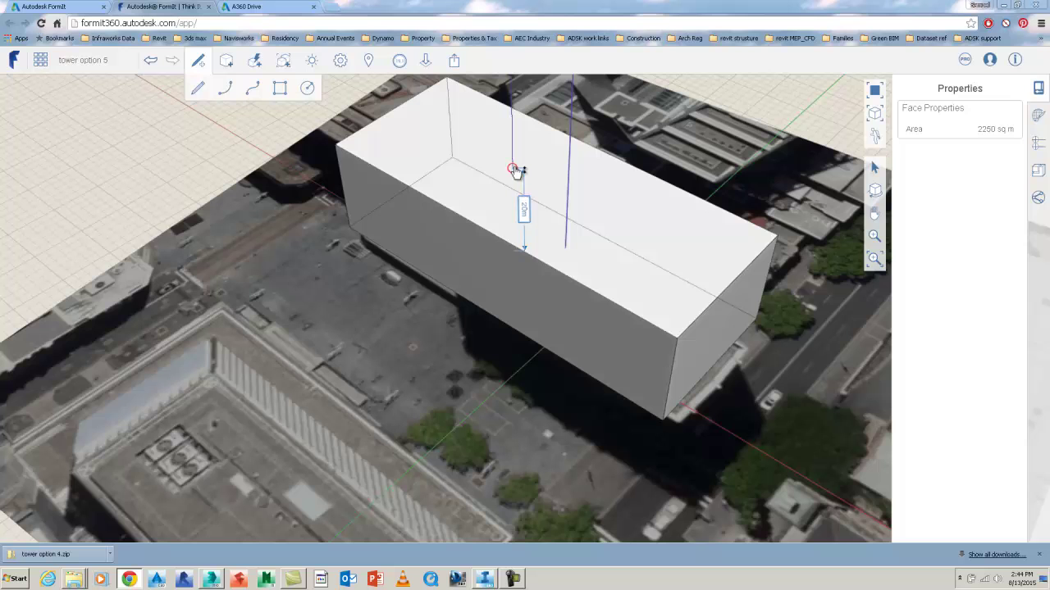
key("Tab")
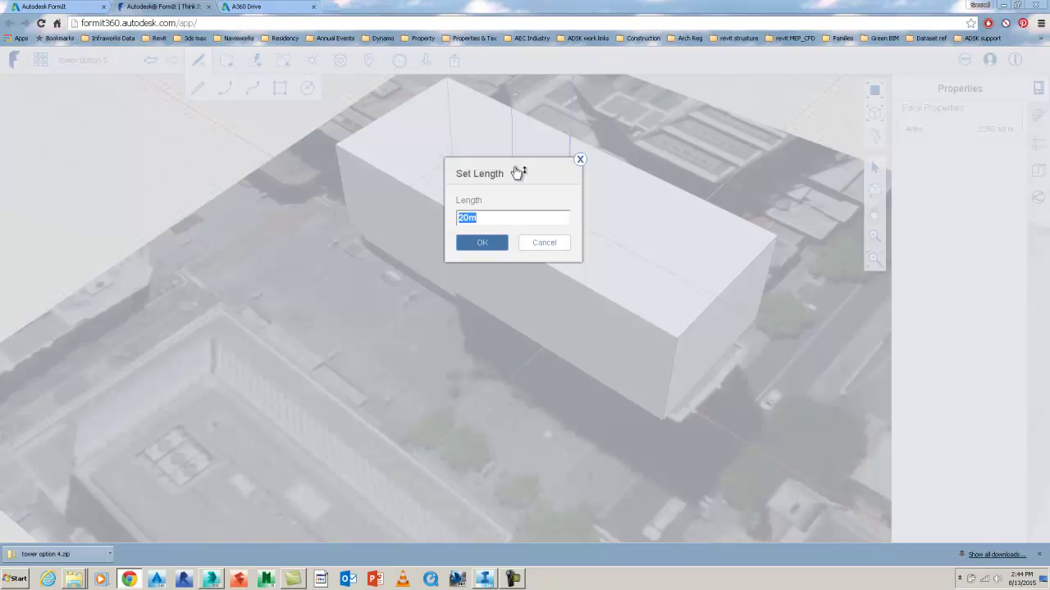
key("Return")
scroll(480, 250, "down", 3)
key("Escape")
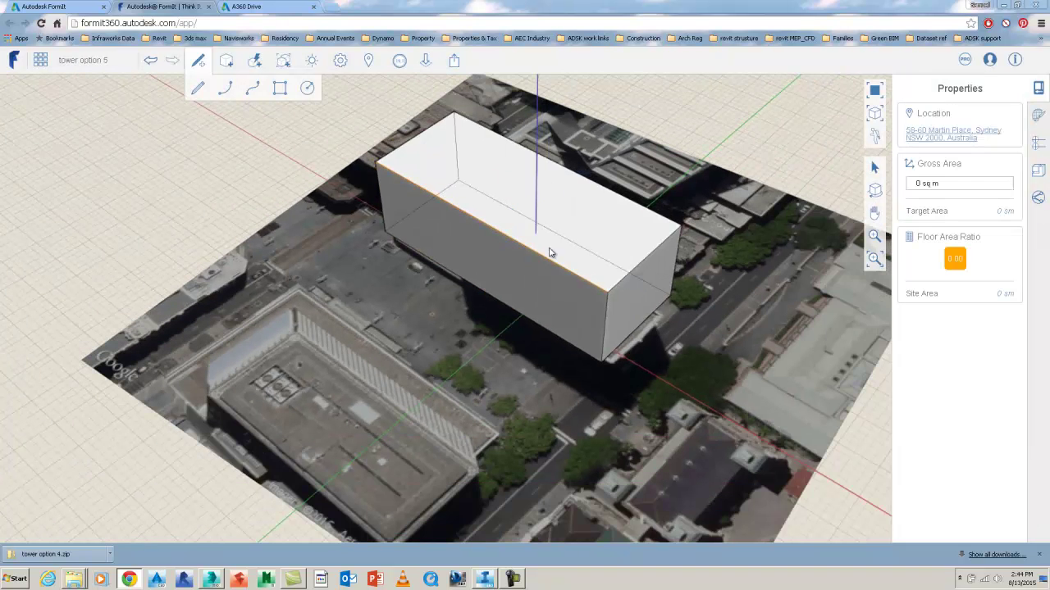
Step: Sketch a 22 m by 60 m rectangle on the base block's roof from its rear corner and extrude it up about 4 m
middle_click_drag(508, 260, 427, 260)
mouse_move(425, 261)
right_mouse_down()
mouse_move(603, 239)
mouse_move(409, 254)
right_mouse_up()
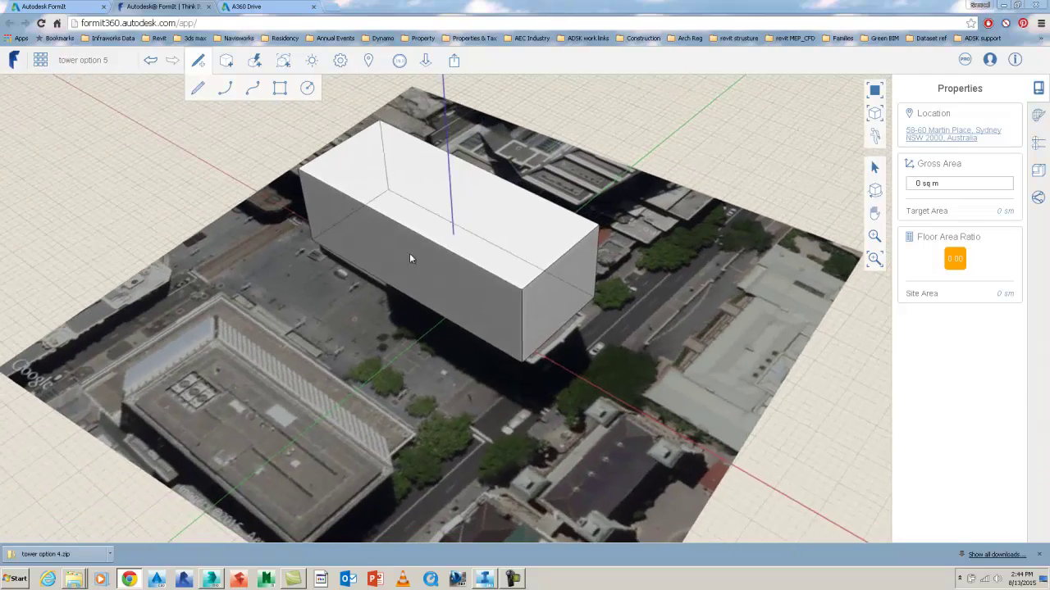
middle_click_drag(472, 199, 455, 277)
scroll(455, 278, "down", 1)
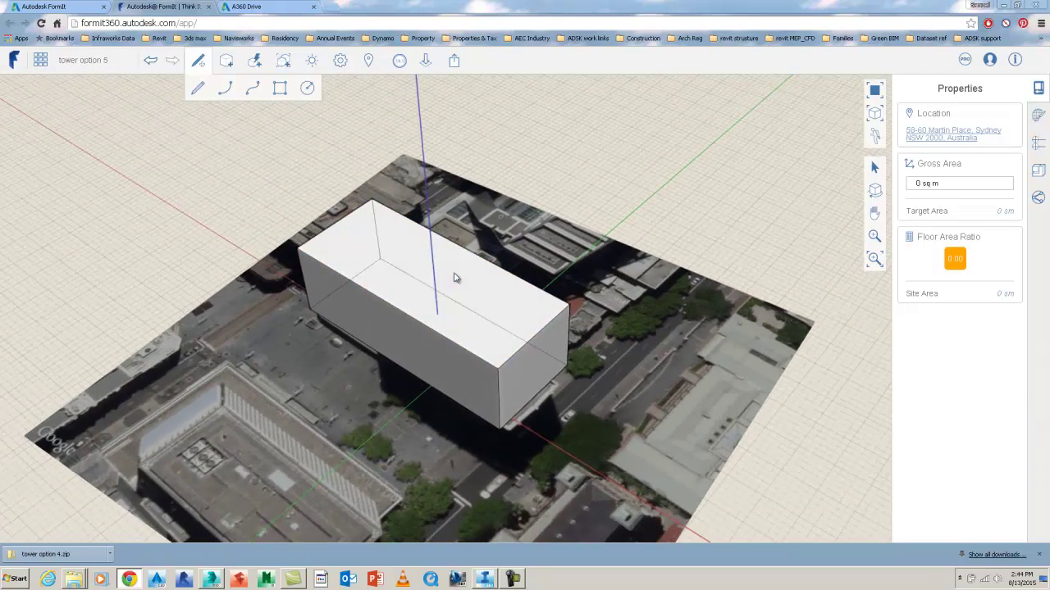
left_click(283, 90)
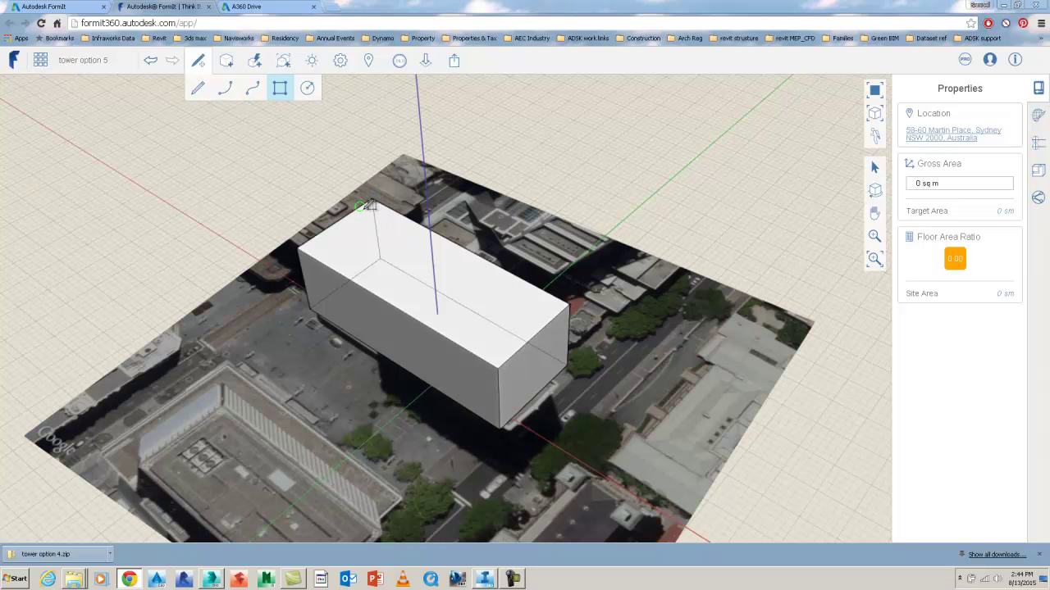
left_click(372, 201)
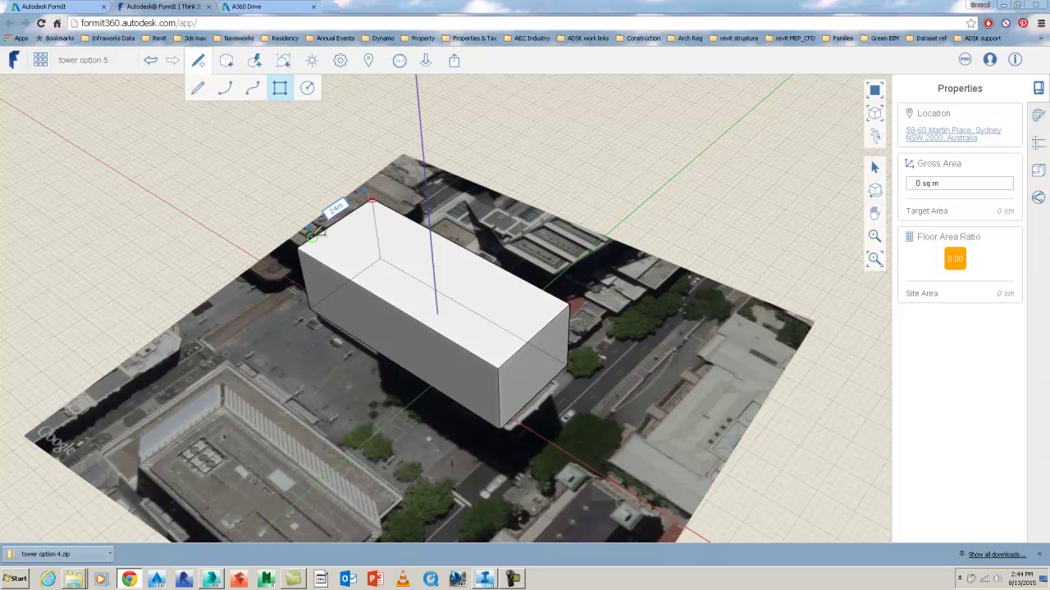
left_click(317, 234)
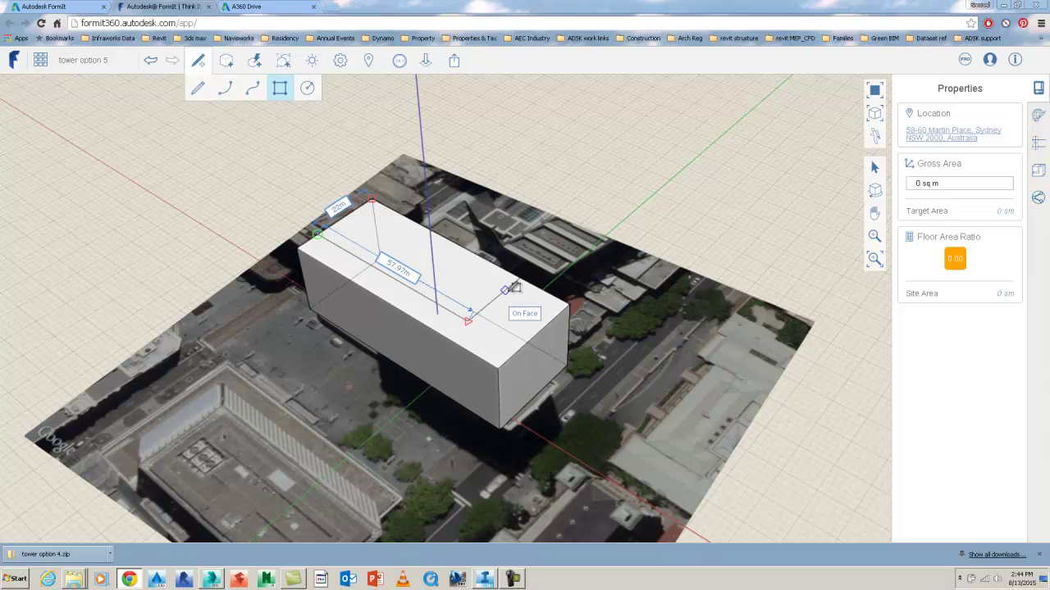
key("Tab")
type("60")
key("Return")
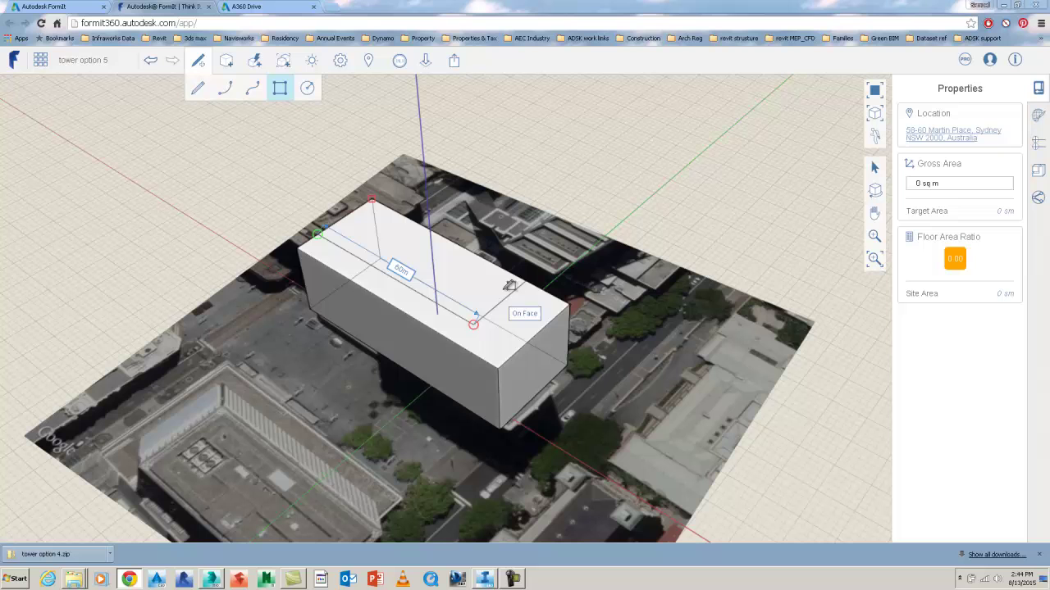
key("Escape")
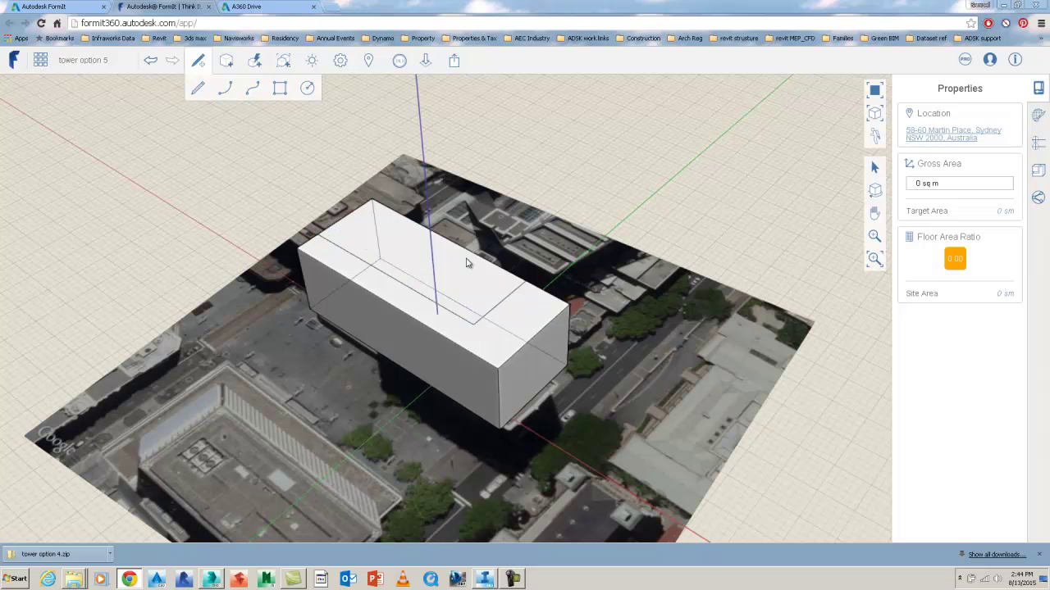
left_click(404, 261)
left_click_drag(404, 261, 417, 227)
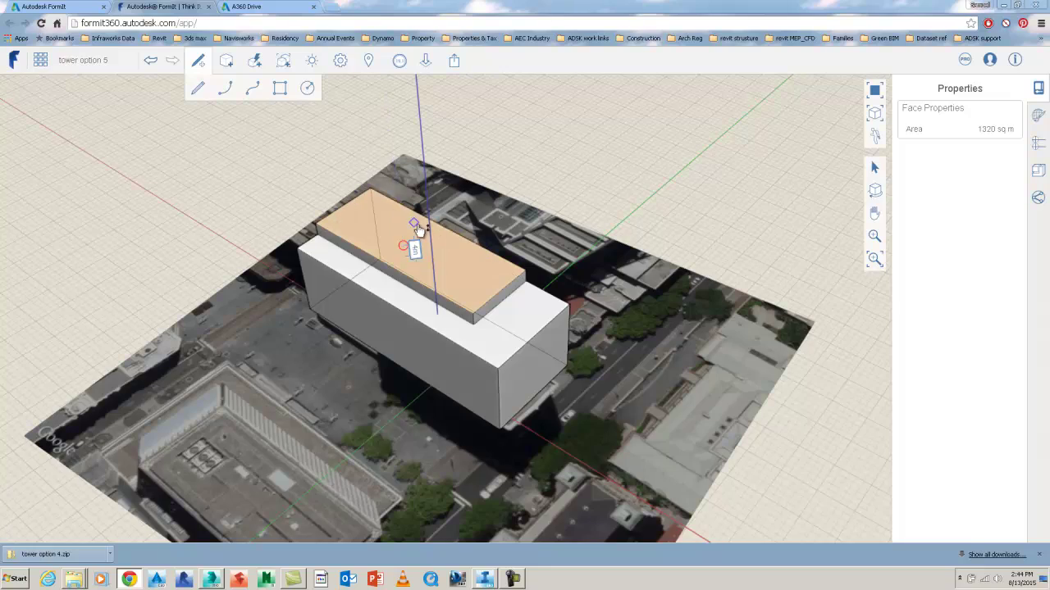
Step: Sketch a 30 m by 60 m rectangle level with the upper block's top, starting on its rear edge and overhanging its front
scroll(416, 227, "down", 3)
middle_click_drag(478, 251, 431, 284)
right_click_drag(431, 284, 353, 255)
middle_click_drag(352, 255, 384, 196)
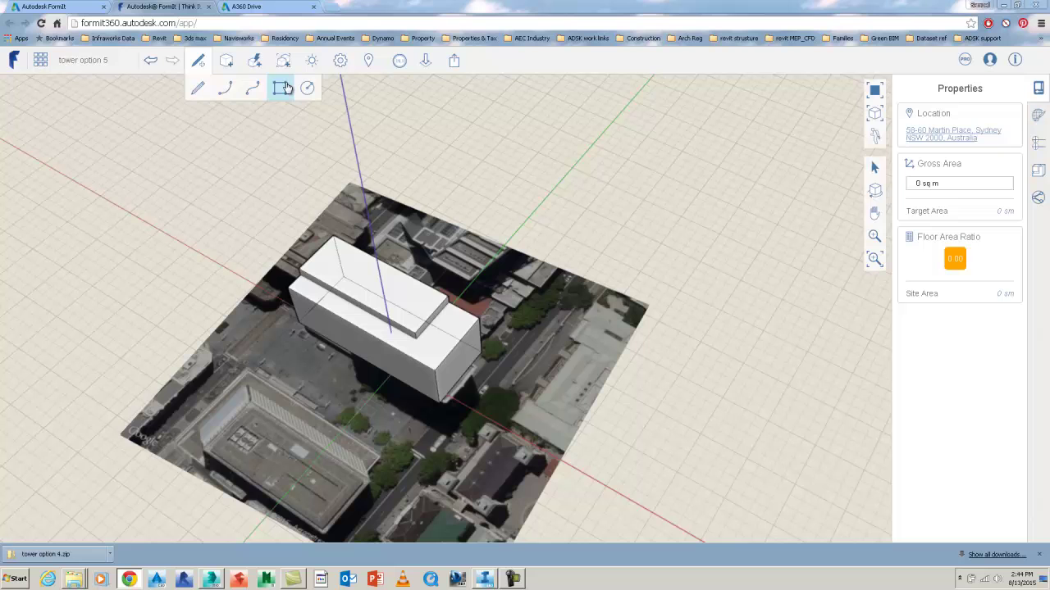
left_click(283, 88)
left_click(358, 245)
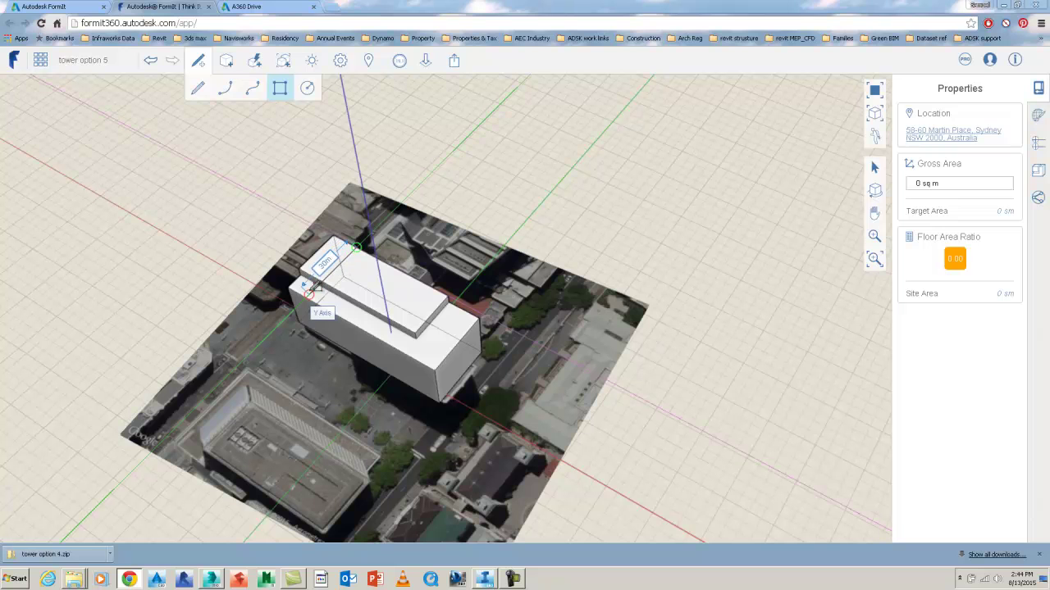
left_click(310, 291)
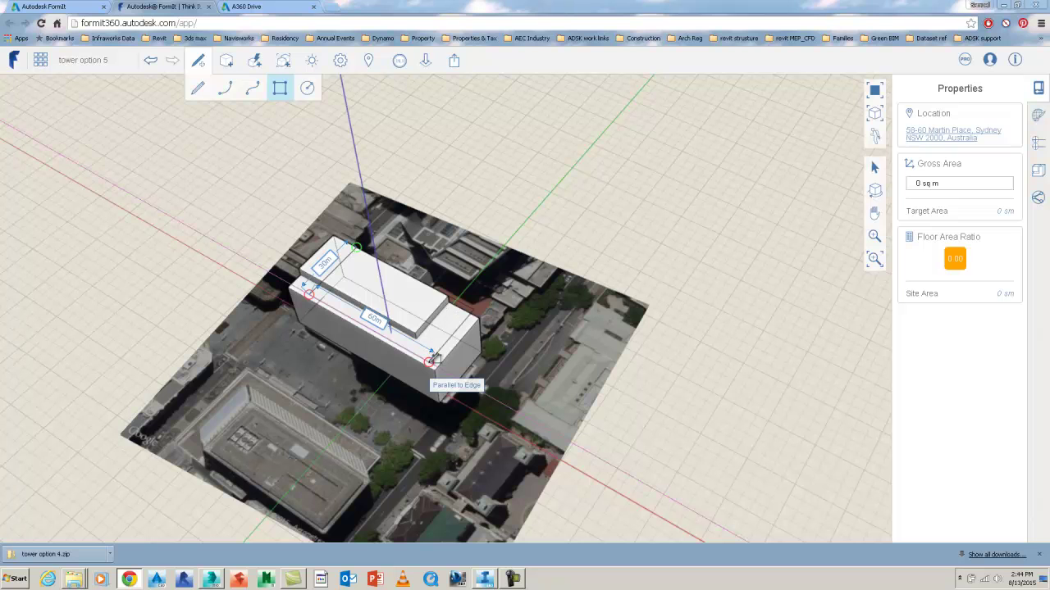
left_click(432, 359)
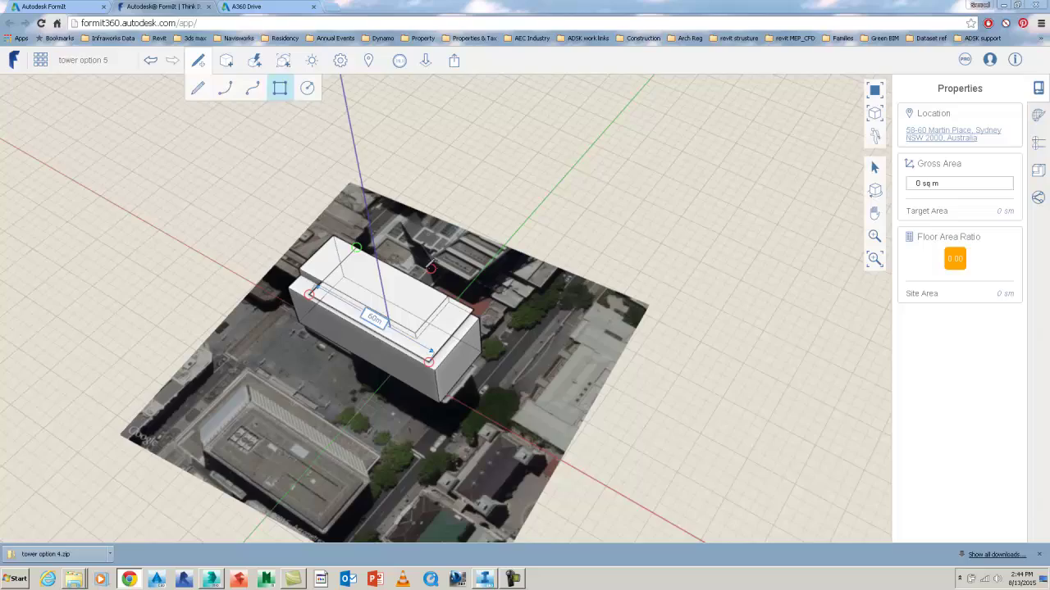
key("Escape")
Step: Select the L-shaped face and the adjoining face inside the 30 m by 60 m rectangle and extrude them upward together as the main tower
right_click_drag(440, 332, 412, 255)
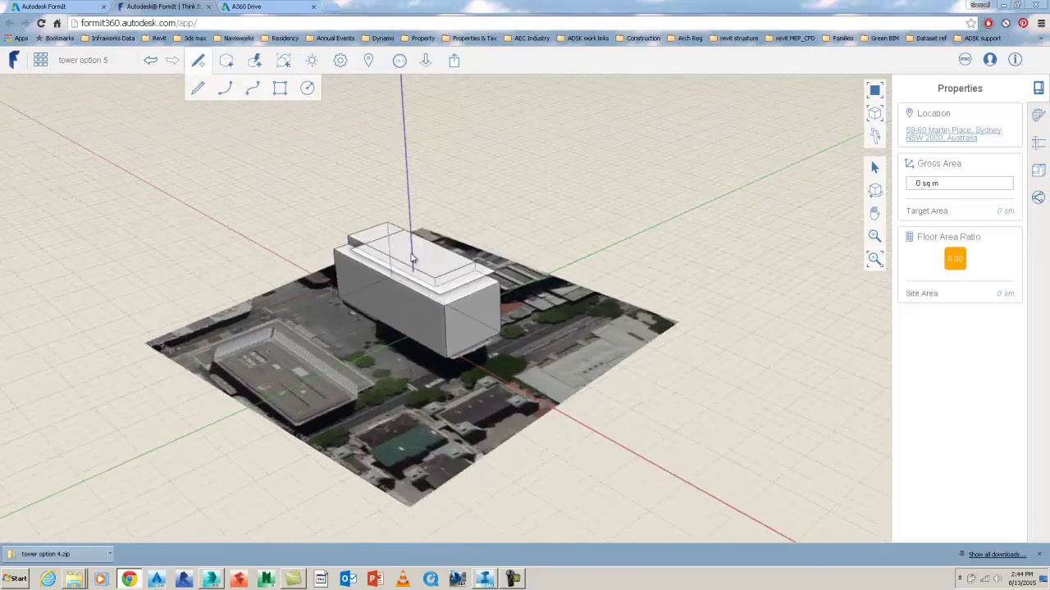
middle_click_drag(413, 259, 549, 256)
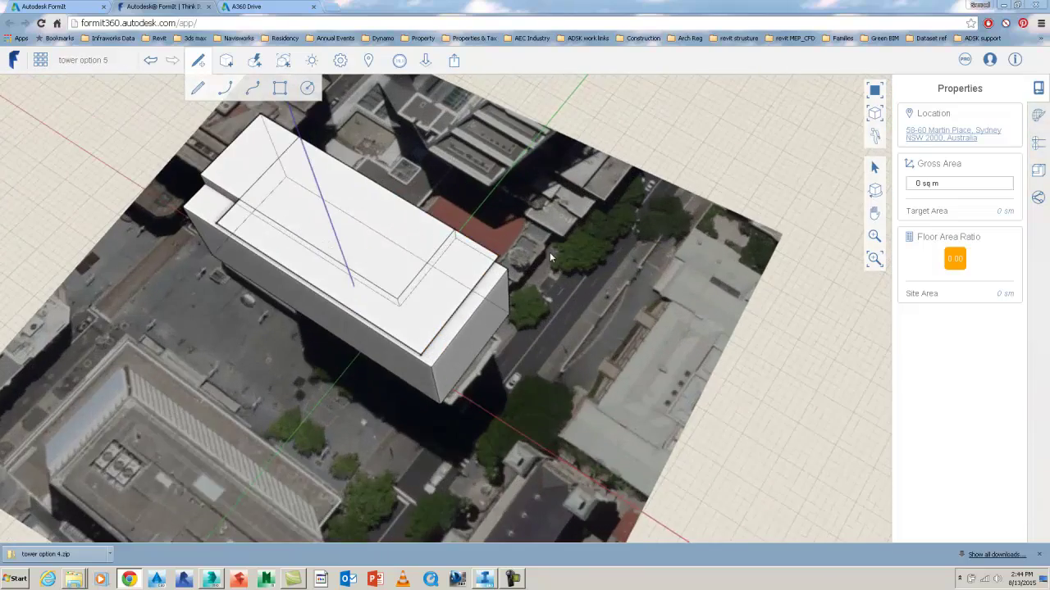
left_click(428, 302)
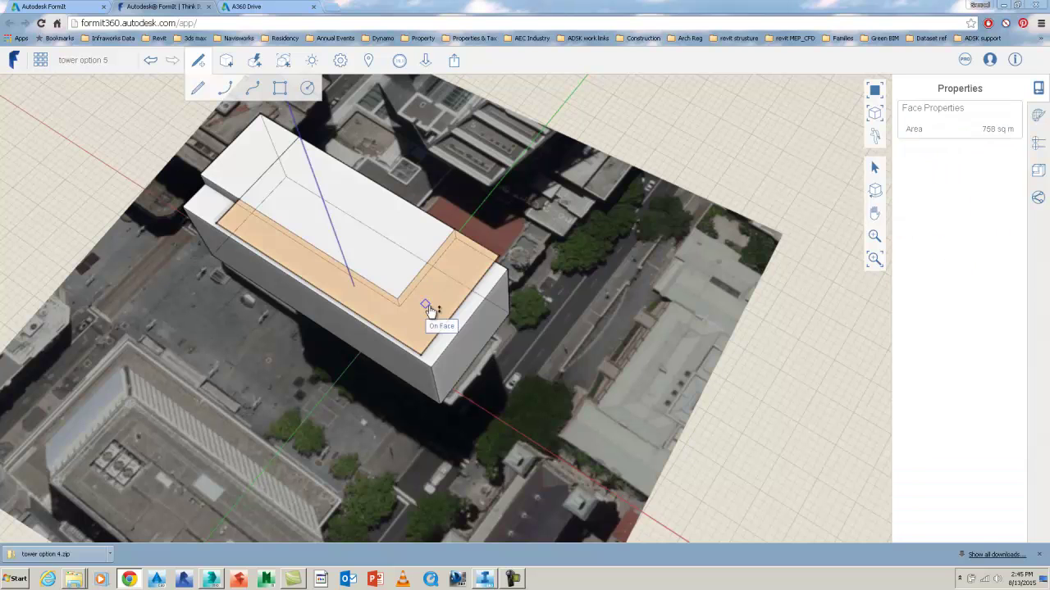
key("Escape")
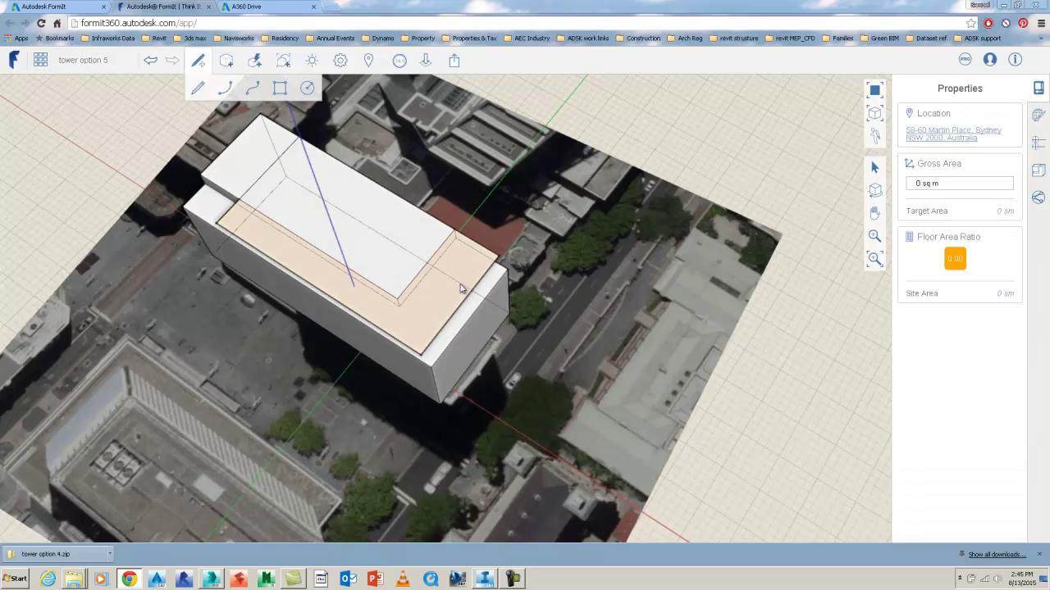
left_click(458, 277)
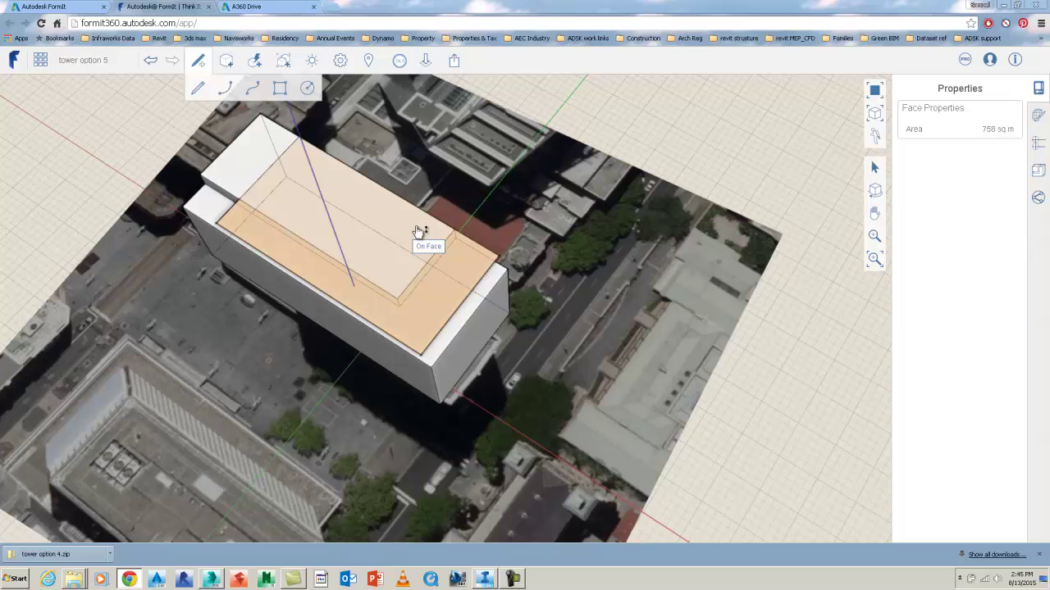
left_click(416, 232)
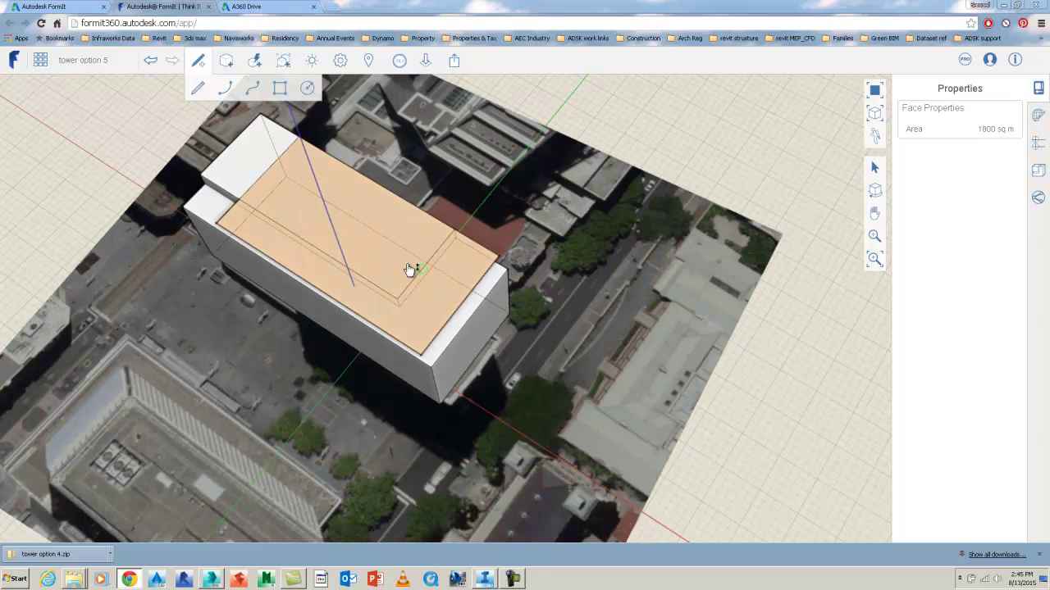
left_click_drag(431, 292, 419, 191)
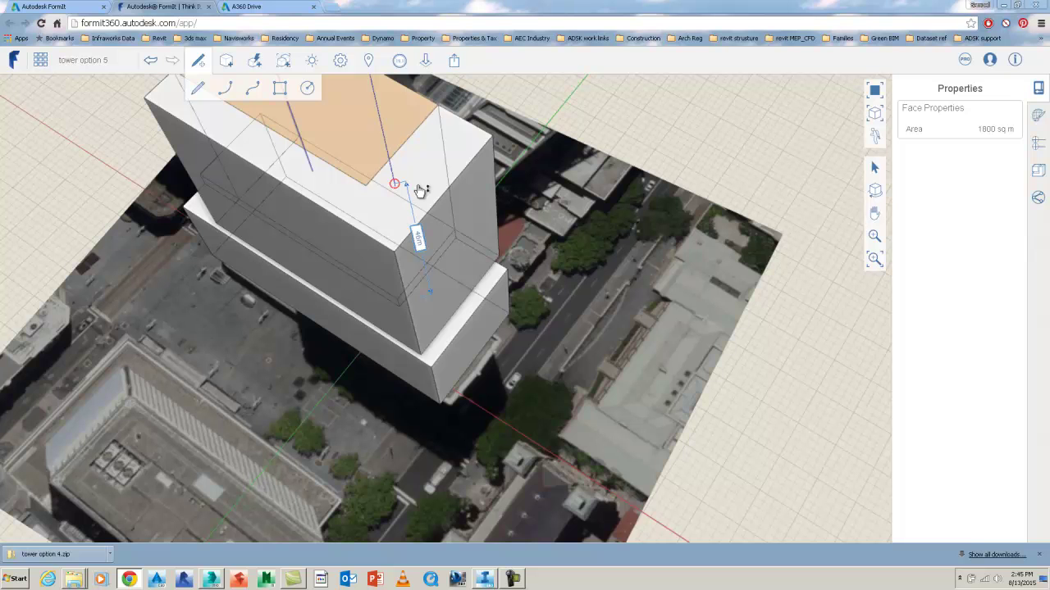
key("Tab")
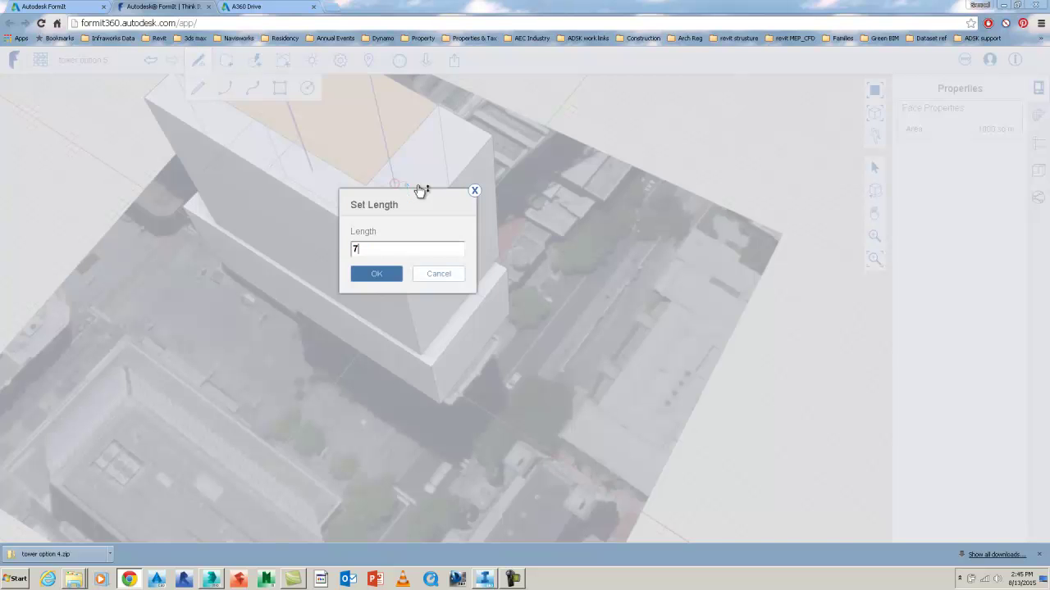
type("7")
key("Return")
scroll(493, 221, "down", 5)
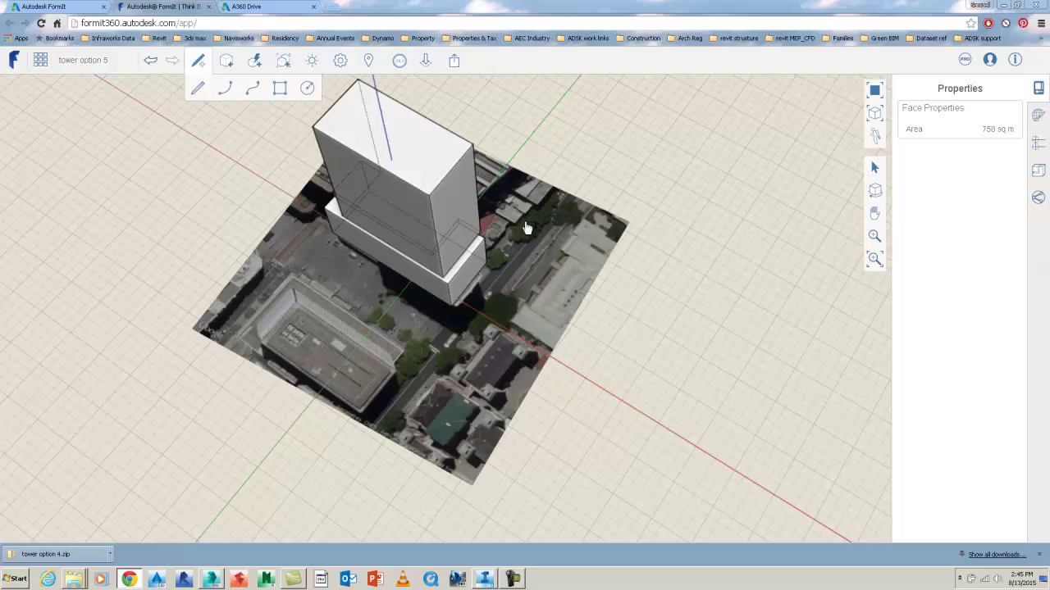
left_click(526, 228)
Step: Turn off the display of hidden lines in the sketch's visual style
middle_click_drag(437, 243, 464, 214)
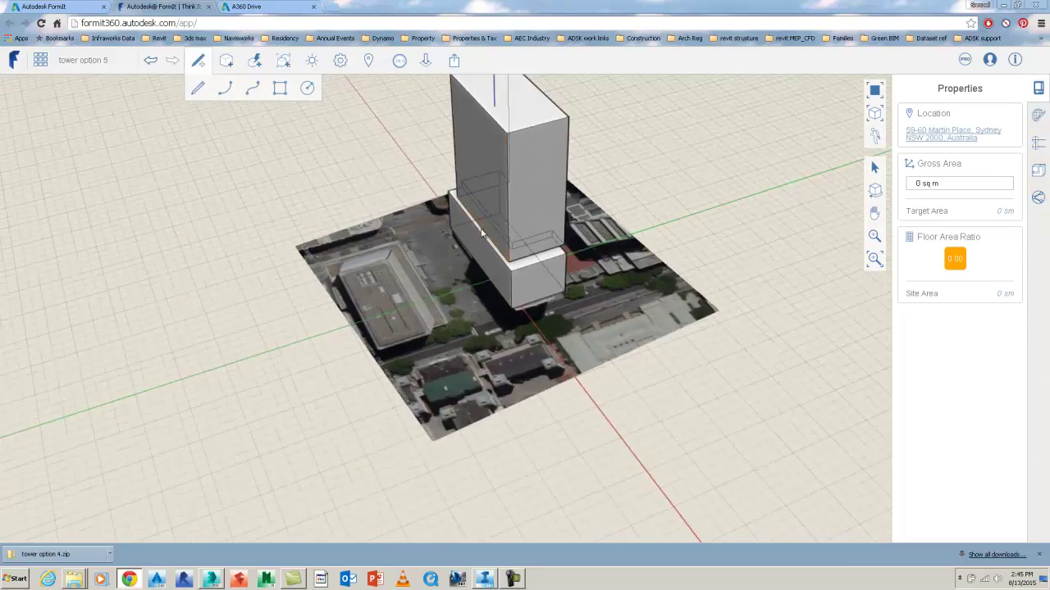
middle_click_drag(522, 275, 531, 303)
scroll(532, 299, "up", 3)
middle_click_drag(609, 287, 381, 100)
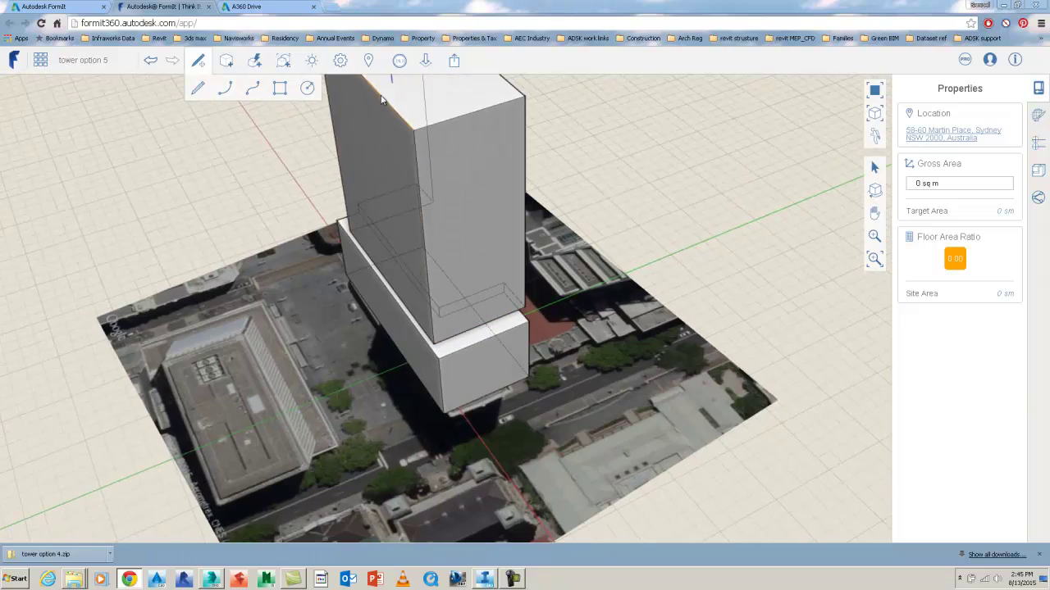
left_click(340, 60)
mouse_move(385, 247)
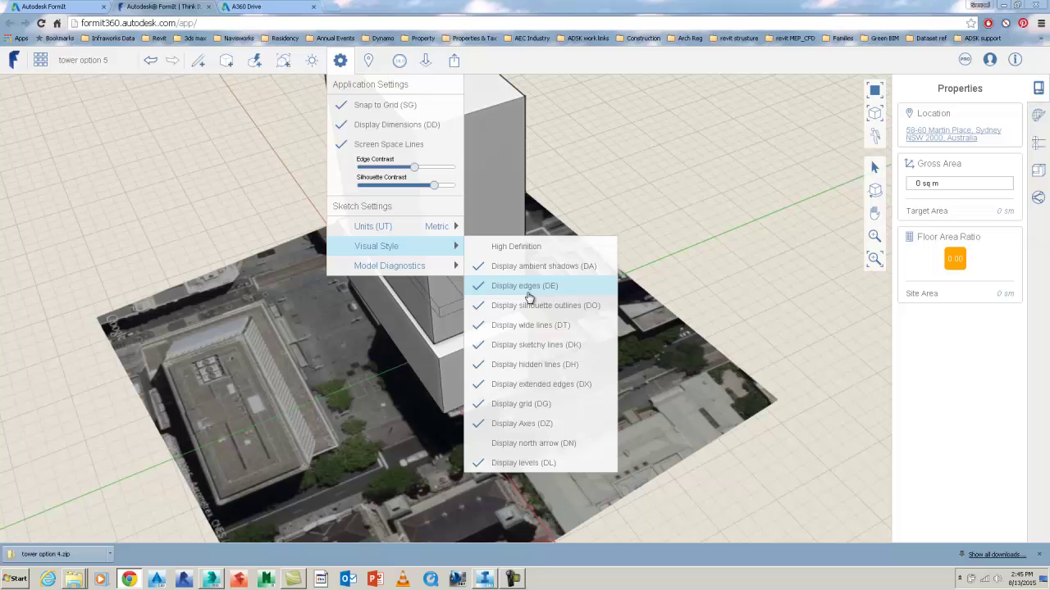
left_click(523, 366)
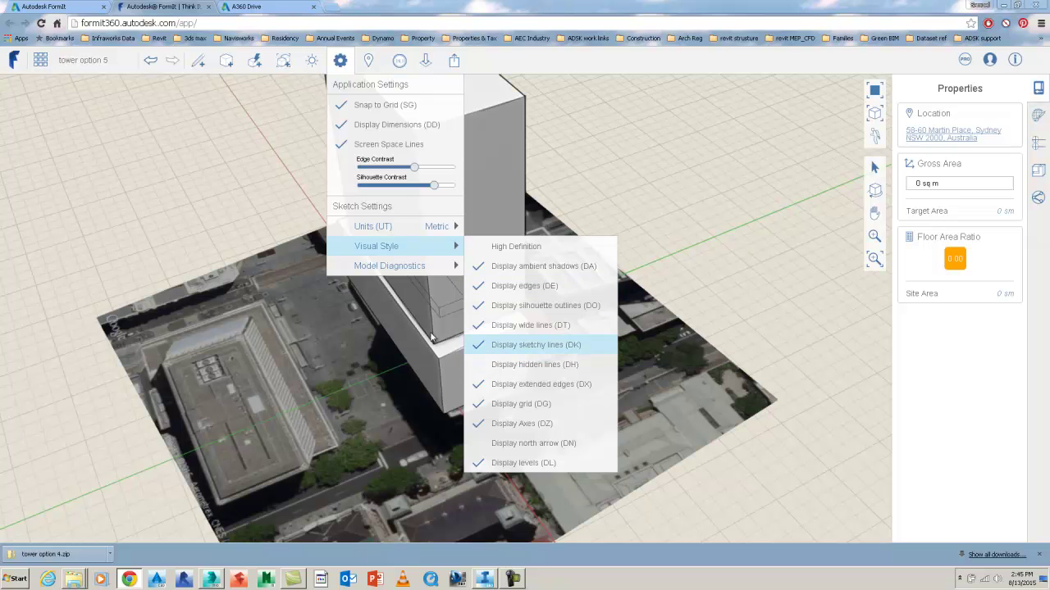
left_click(645, 268)
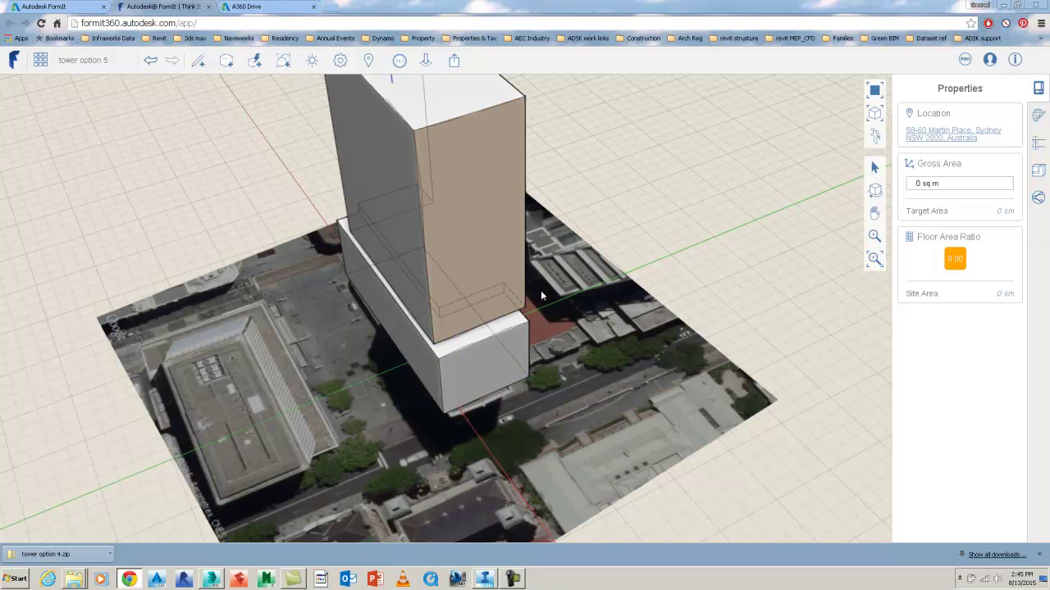
Step: Turn off the display of sketchy lines in the sketch's visual style
middle_click_drag(480, 286, 498, 333)
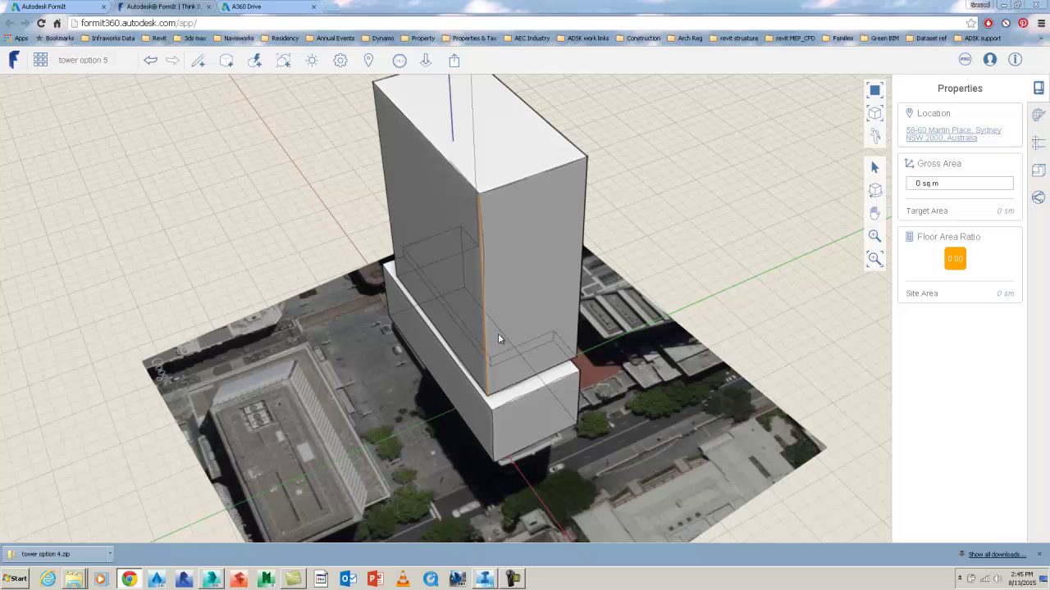
left_click(341, 61)
mouse_move(373, 246)
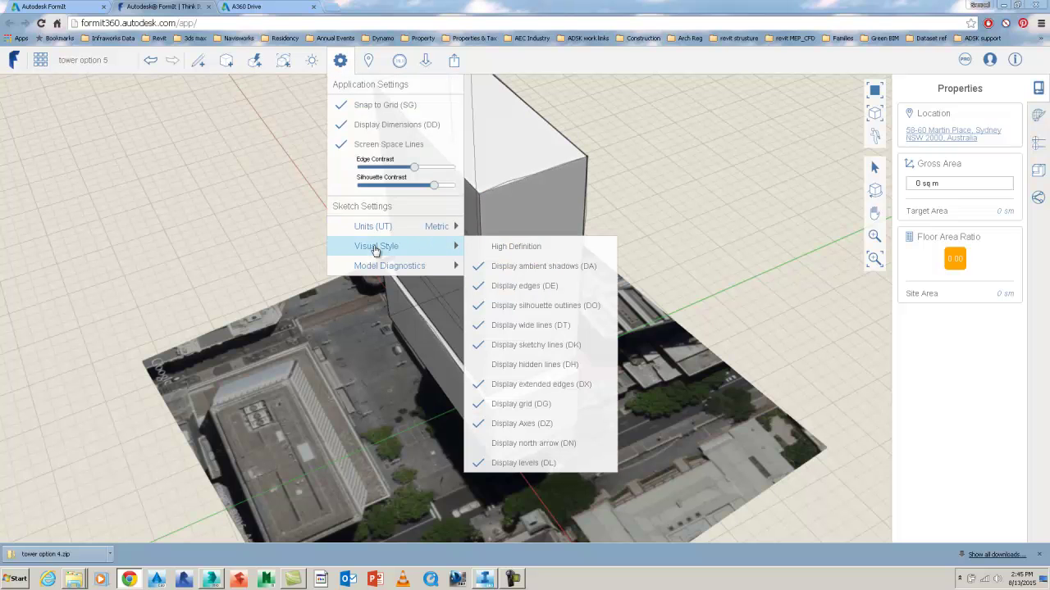
left_click(515, 344)
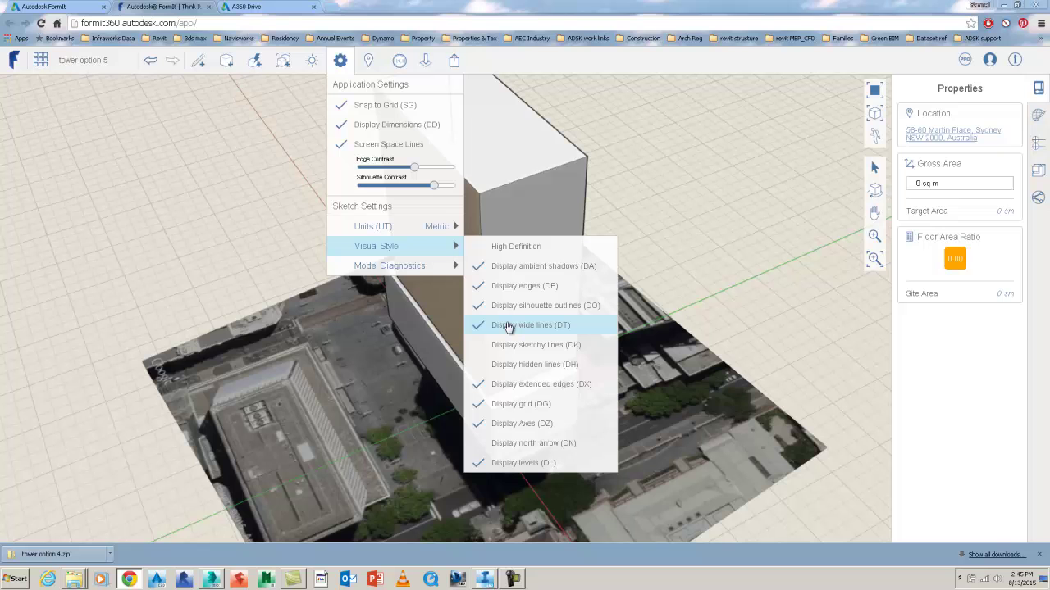
Step: Turn off the display of wide lines and ambient shadows in the sketch's visual style
left_click(508, 326)
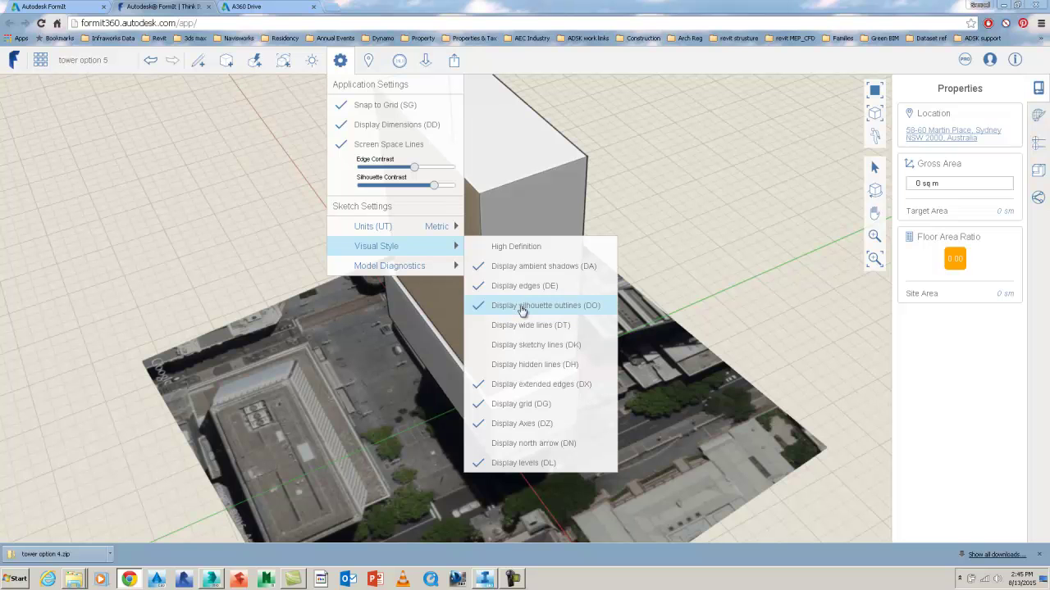
left_click(524, 265)
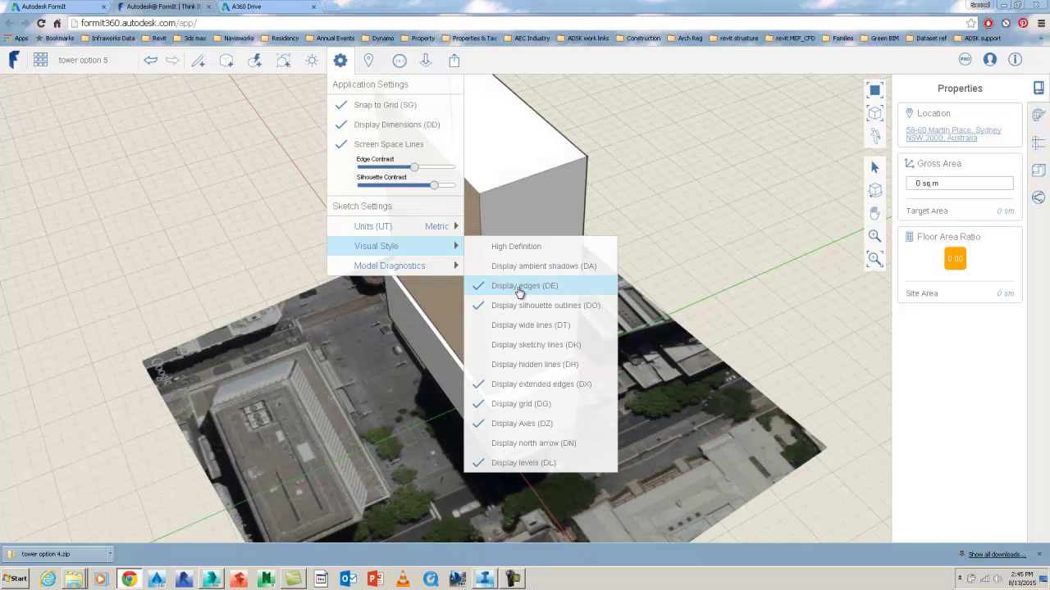
middle_click_drag(595, 282, 546, 352)
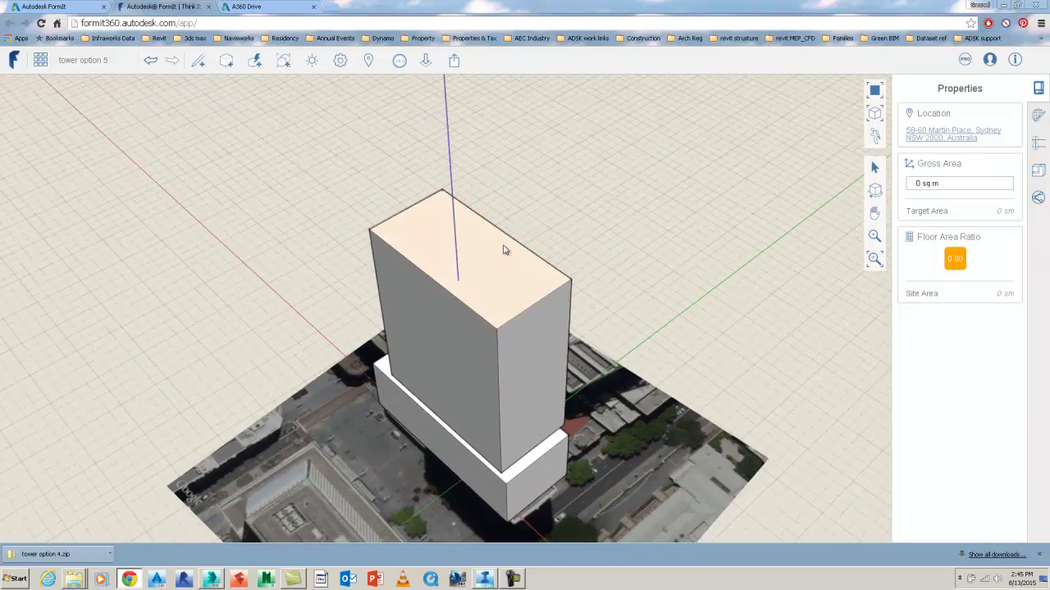
Step: Select the main tower's top face and extrude it further upward to make the tower considerably taller
left_click(489, 279)
left_click_drag(488, 276, 499, 110)
scroll(503, 202, "down", 3)
left_click(585, 213)
middle_click_drag(524, 174, 537, 296)
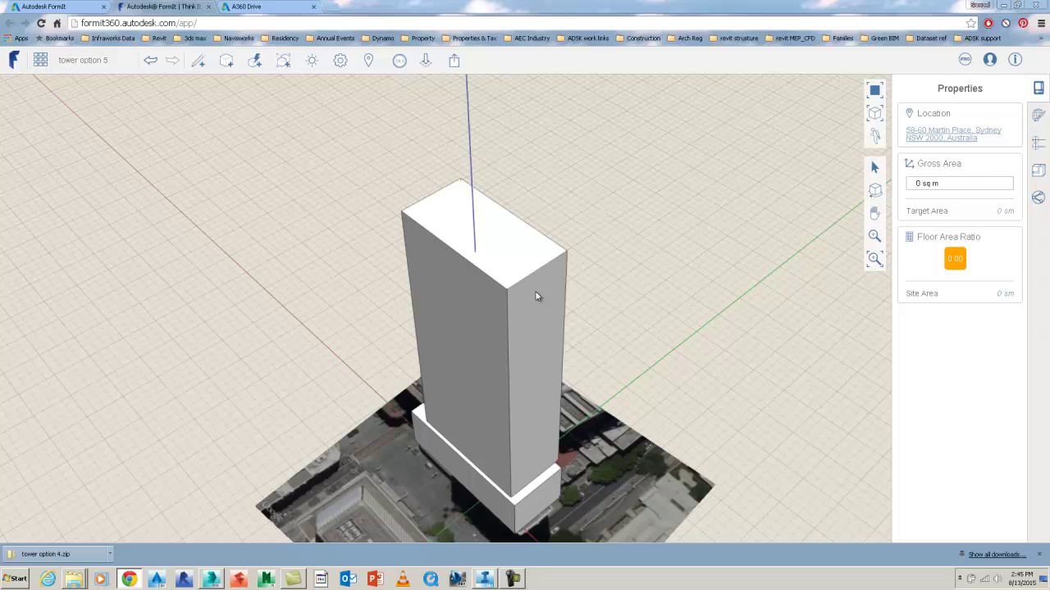
Step: Rotate the tower's top face by 45° about its front corner to twist the tower, and clear the selection
left_click(495, 245)
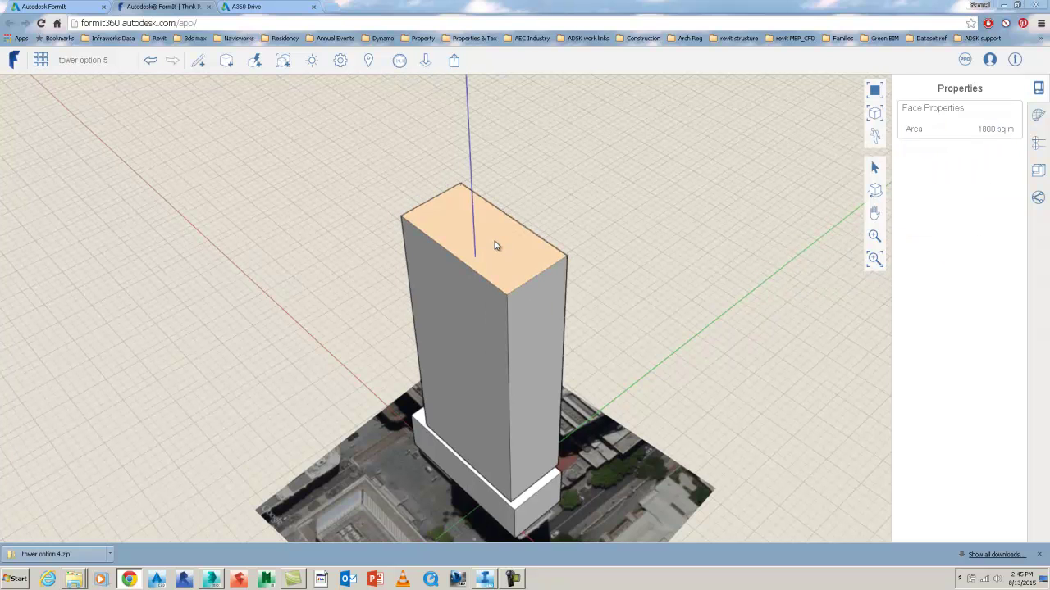
right_click(495, 245)
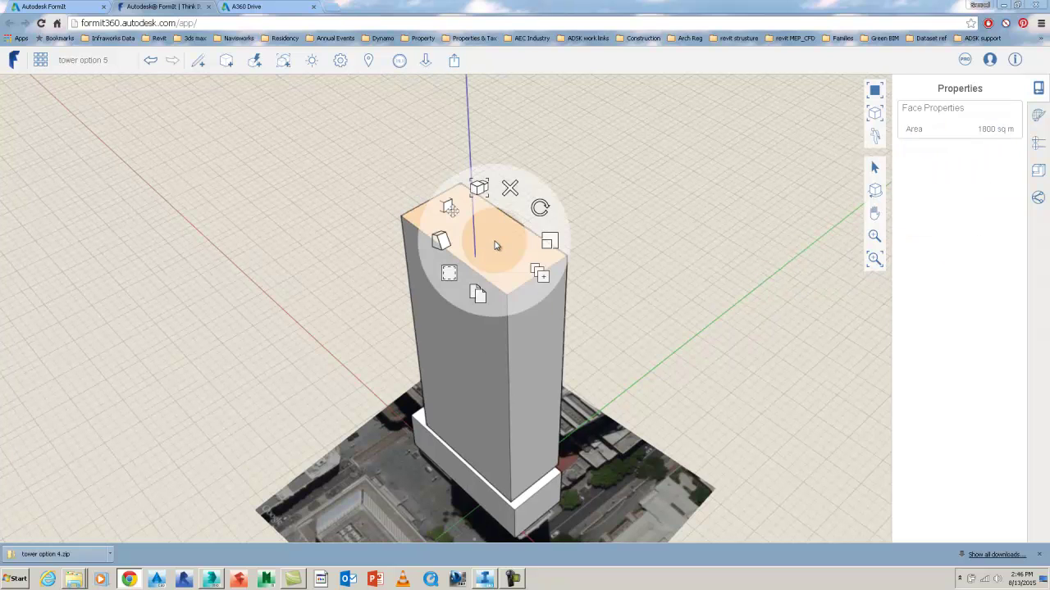
left_click(540, 207)
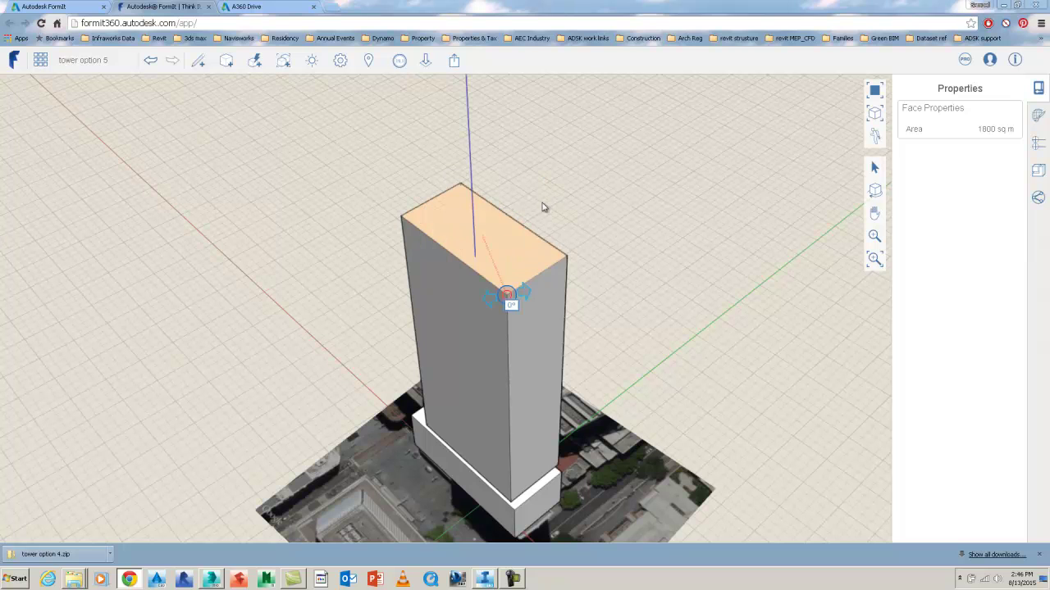
left_click(513, 307)
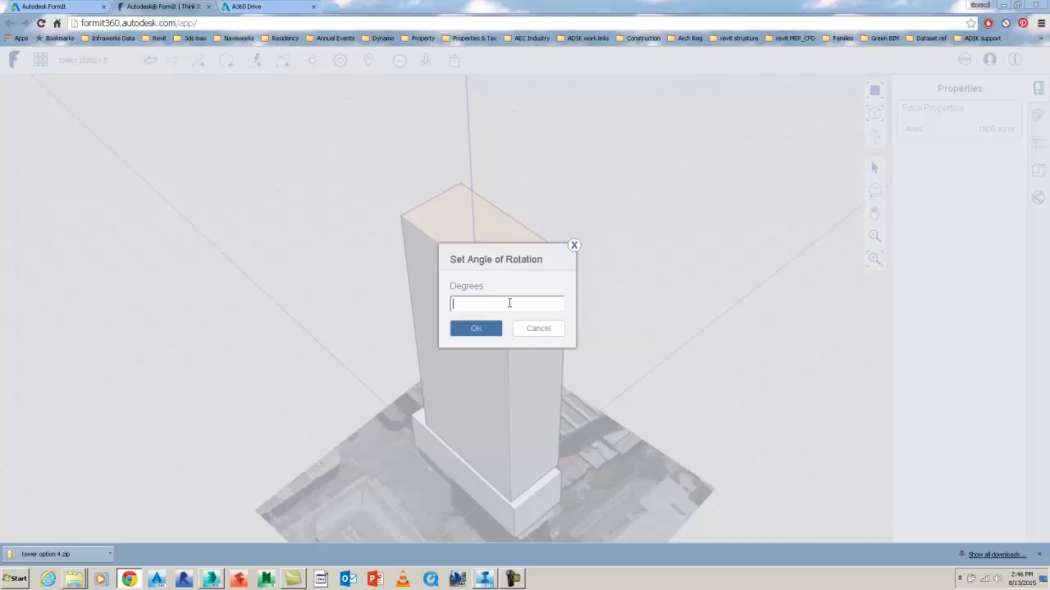
left_click(476, 329)
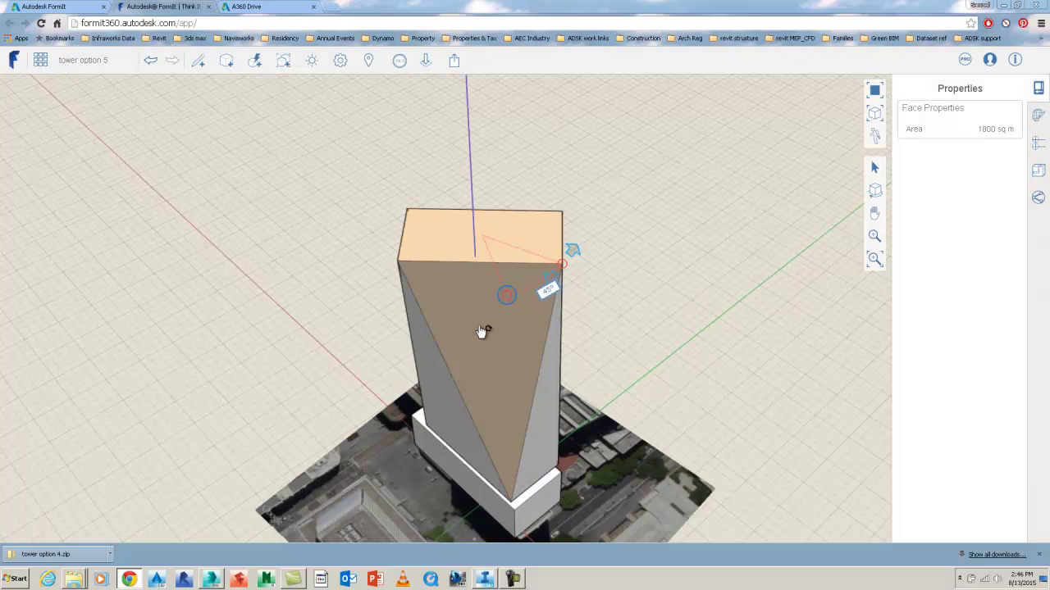
mouse_move(647, 326)
middle_mouse_down()
mouse_move(525, 283)
mouse_move(377, 260)
mouse_move(283, 329)
mouse_move(314, 383)
mouse_move(464, 345)
mouse_move(621, 344)
mouse_move(580, 282)
mouse_move(457, 296)
mouse_move(279, 276)
mouse_move(150, 305)
mouse_move(331, 304)
mouse_move(347, 316)
mouse_move(166, 320)
mouse_move(128, 274)
mouse_move(304, 380)
mouse_move(459, 328)
mouse_move(566, 351)
mouse_move(546, 347)
middle_mouse_up()
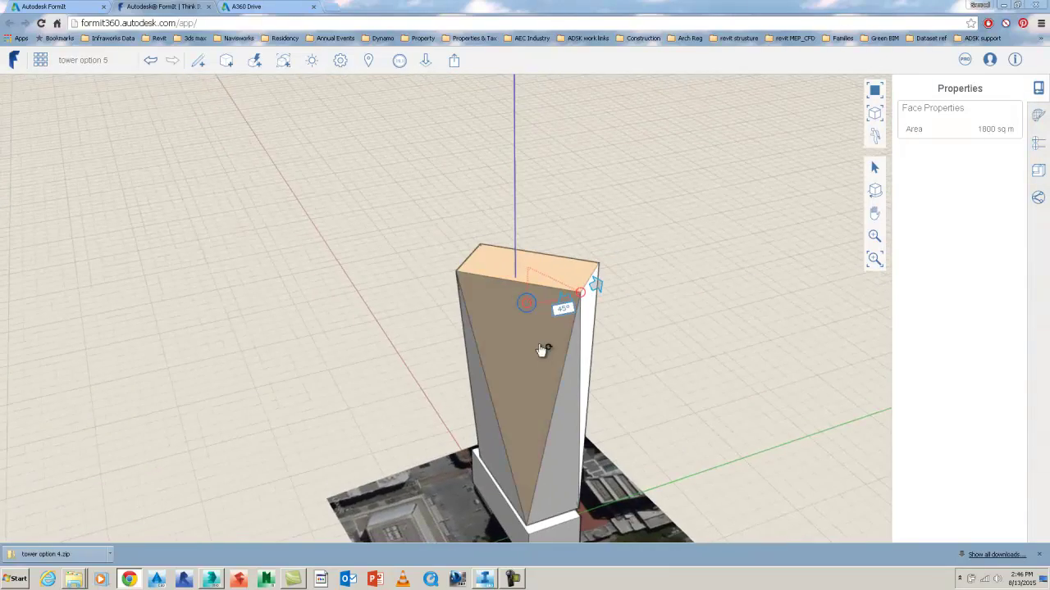
right_click(406, 274)
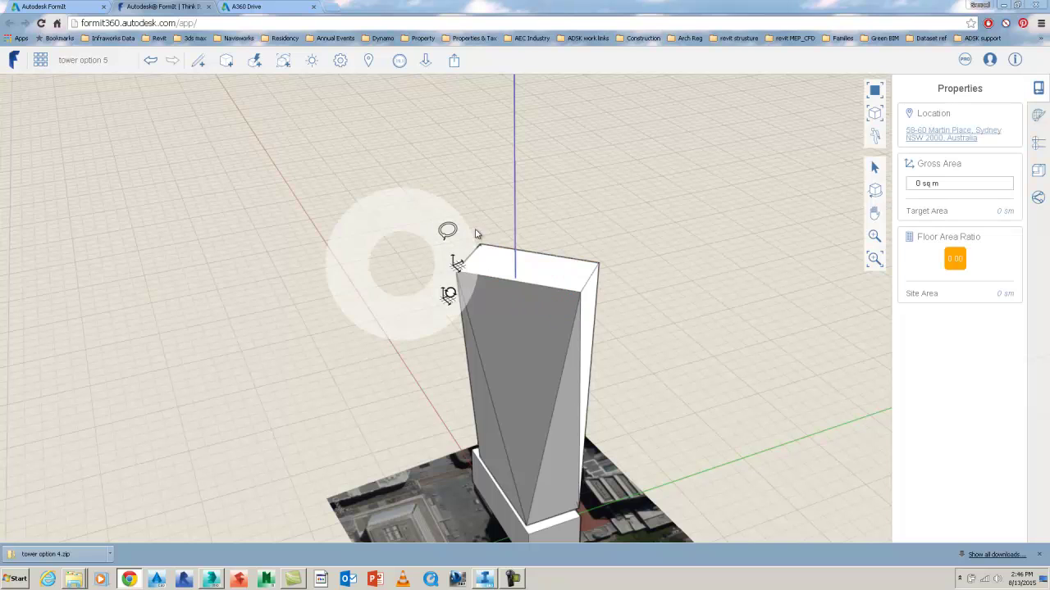
middle_click_drag(437, 232, 215, 211)
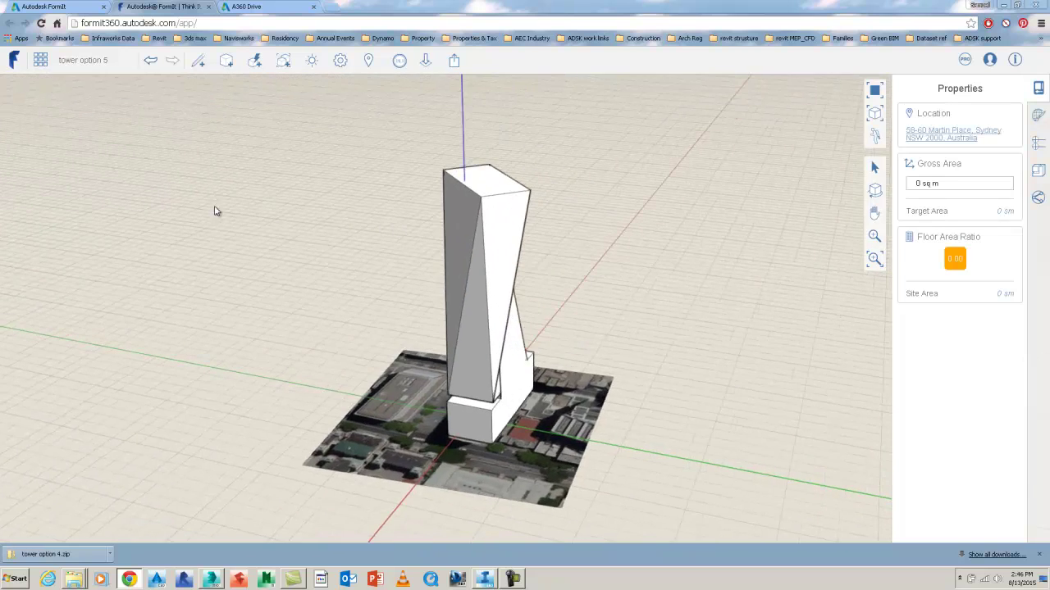
left_click(41, 61)
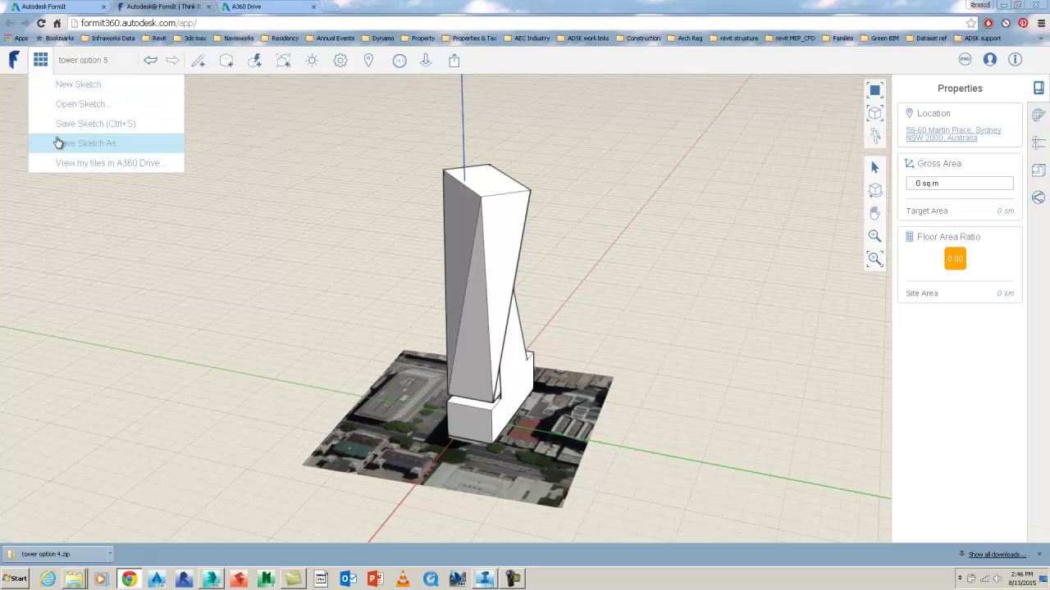
left_click(57, 140)
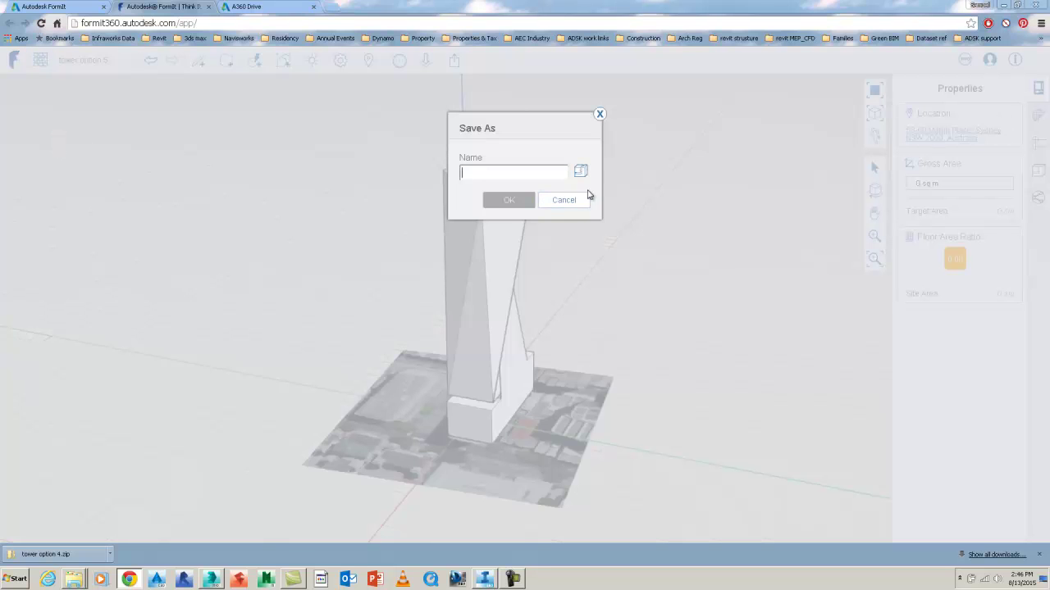
left_click(564, 203)
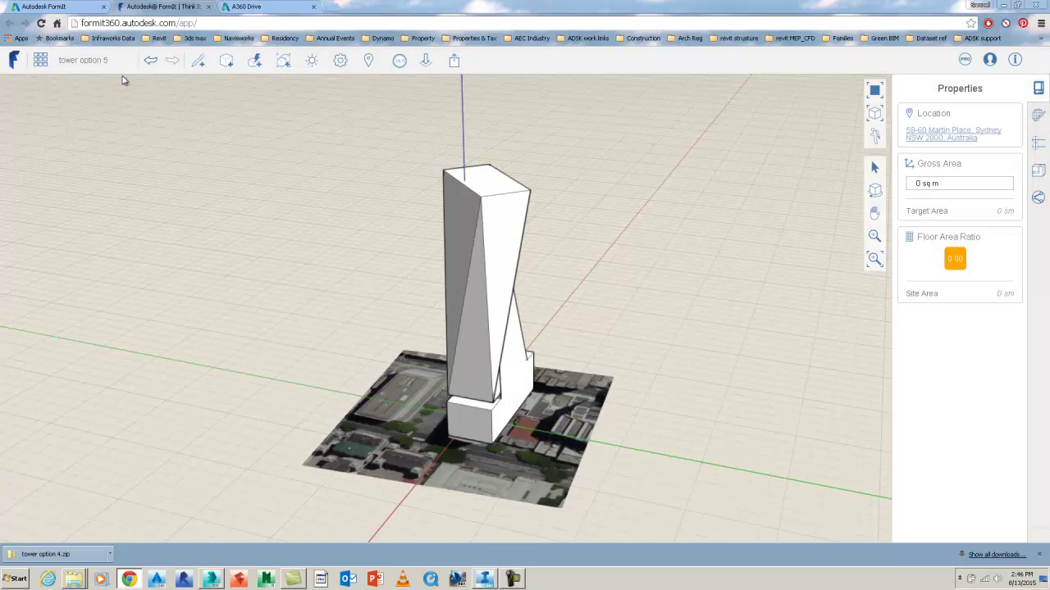
Step: Save the sketch under its existing name and export it locally as OBJ
left_click(40, 64)
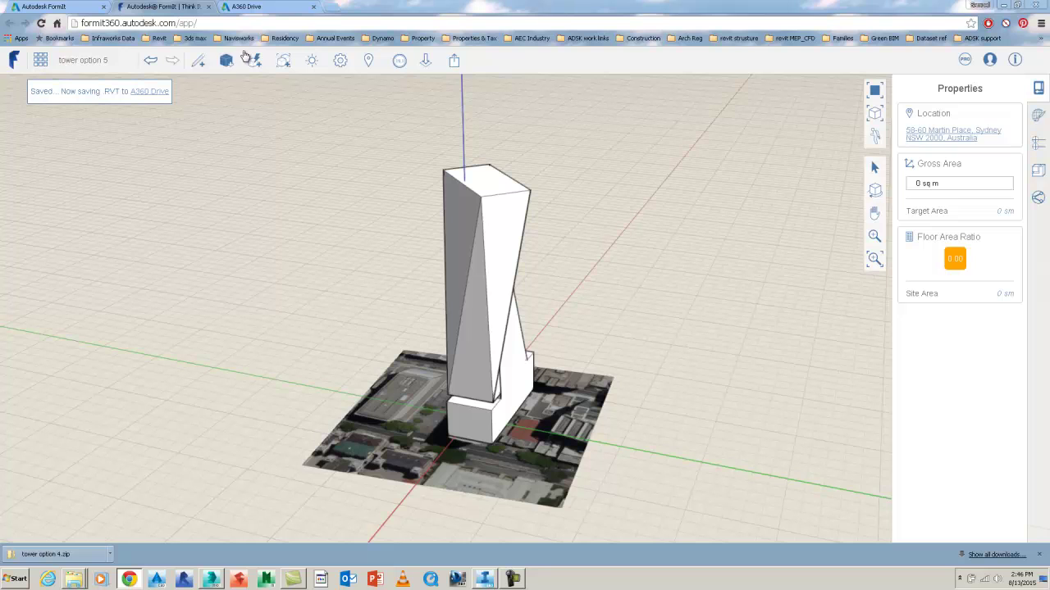
left_click(455, 62)
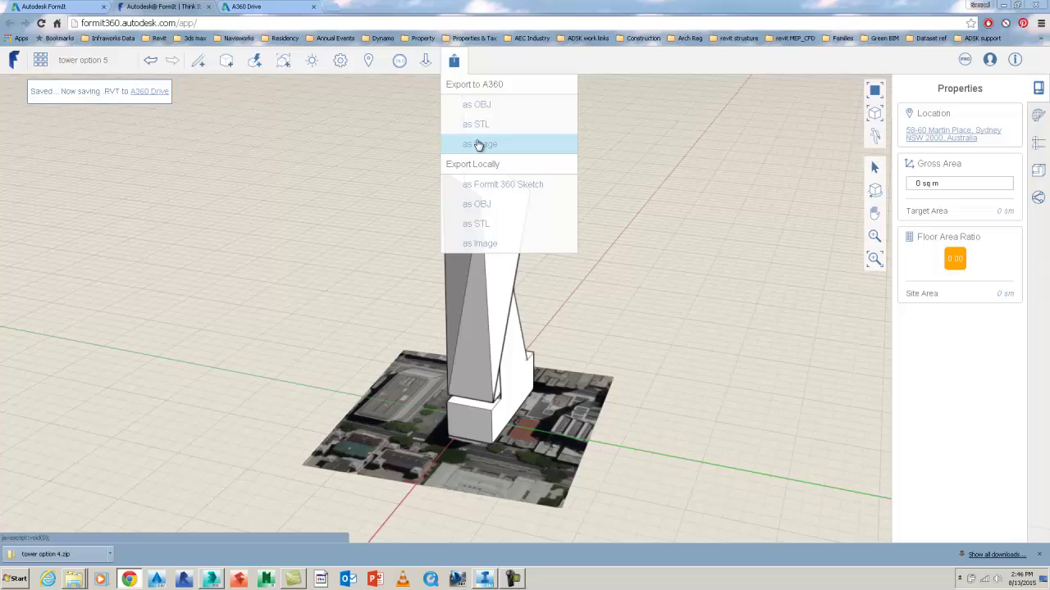
left_click(476, 212)
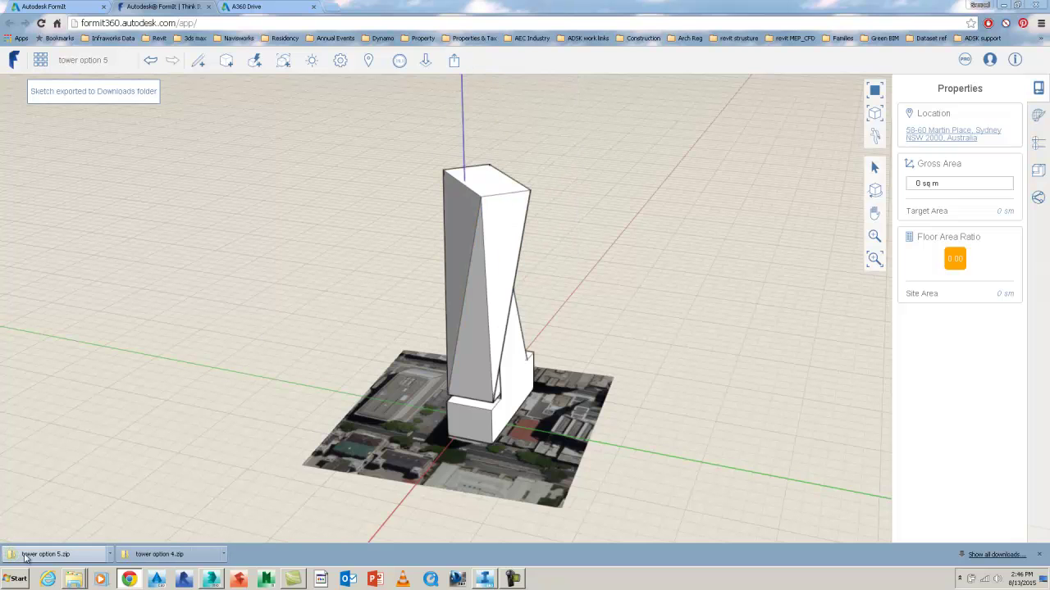
Step: Locate the exported tower option 5.zip in the Downloads folder and move it into the obj tower options folder
left_click(110, 555)
left_click(134, 521)
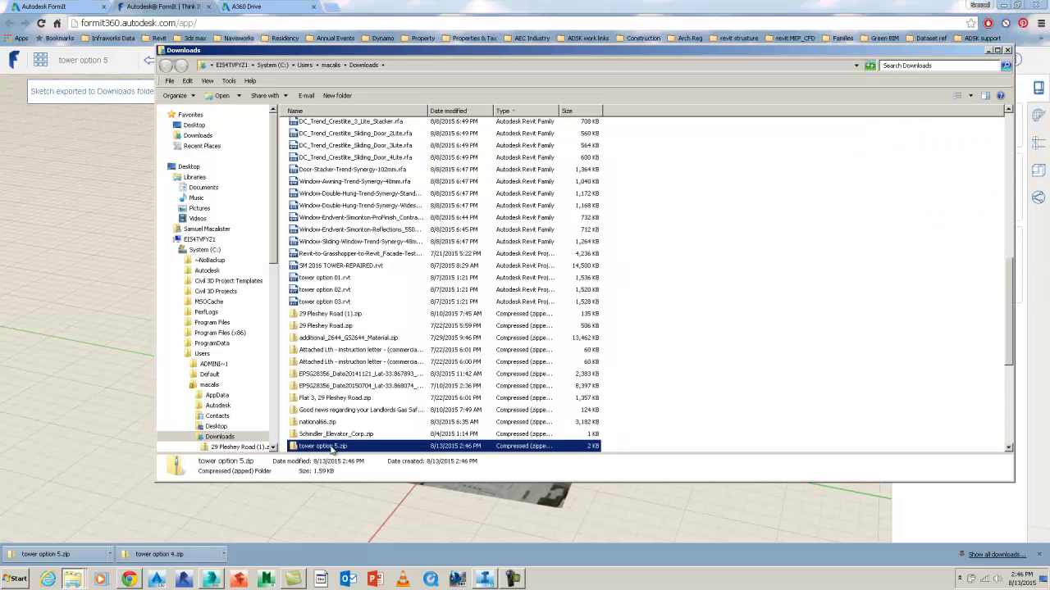
key("alt+Tab")
key("alt+Tab")
key("alt+Tab")
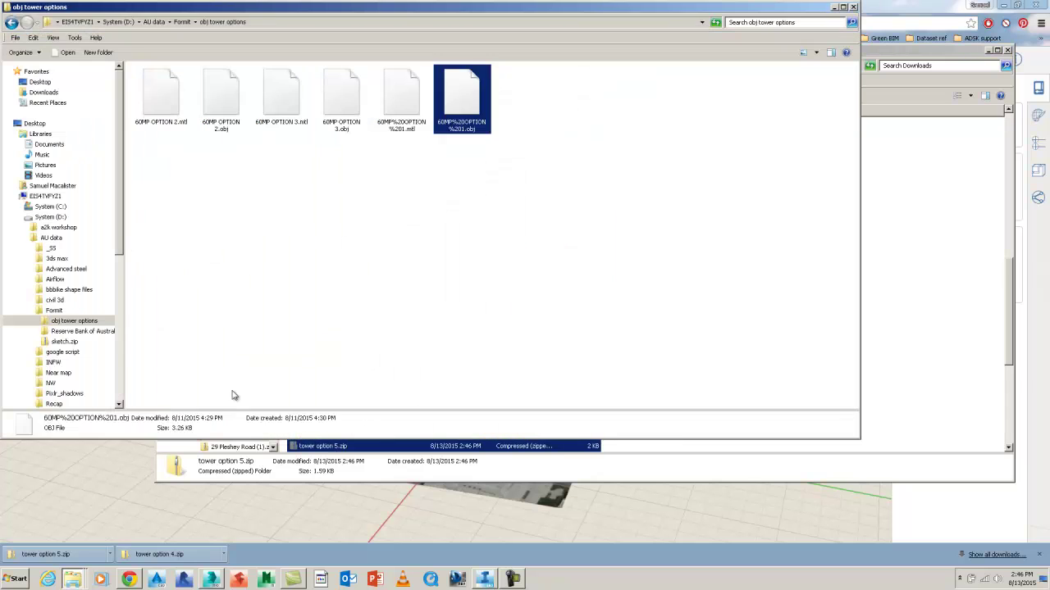
left_click(350, 275)
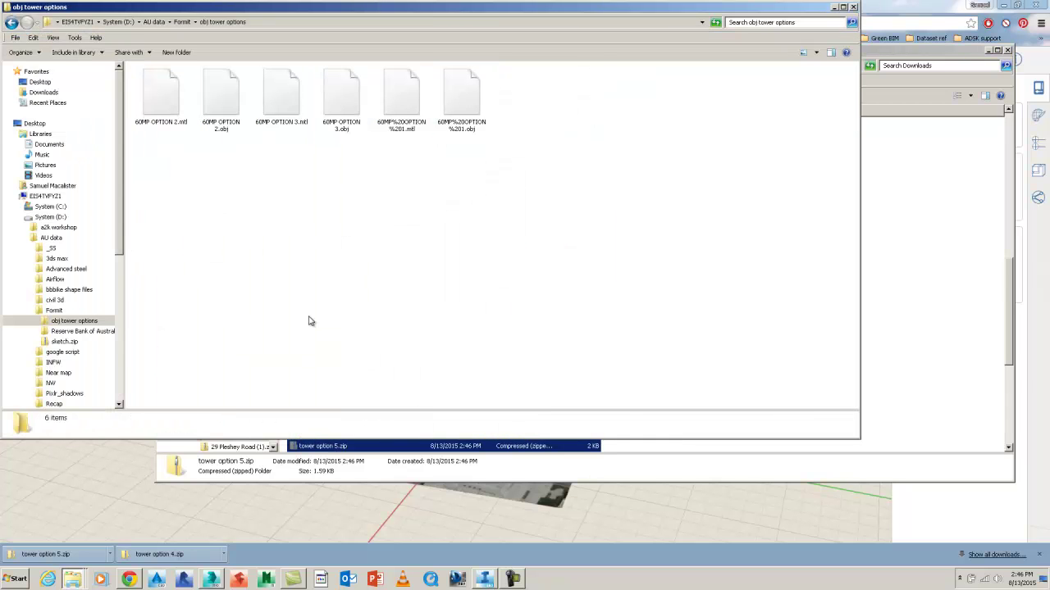
key("ctrl+v")
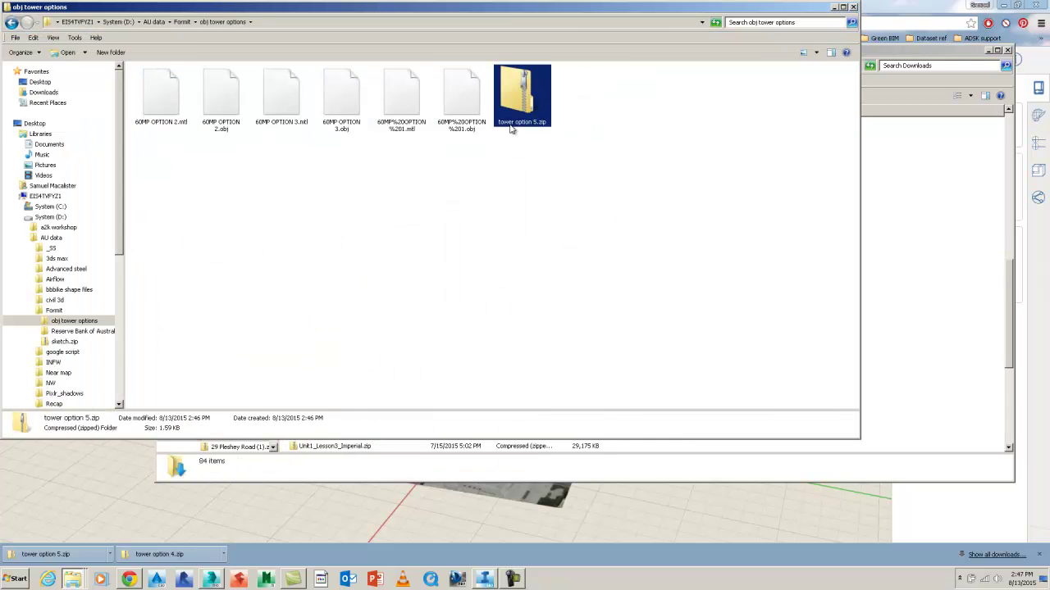
Step: Extract tower option 5.zip directly into the obj tower options folder and delete the zip archive
right_click(516, 90)
mouse_move(571, 129)
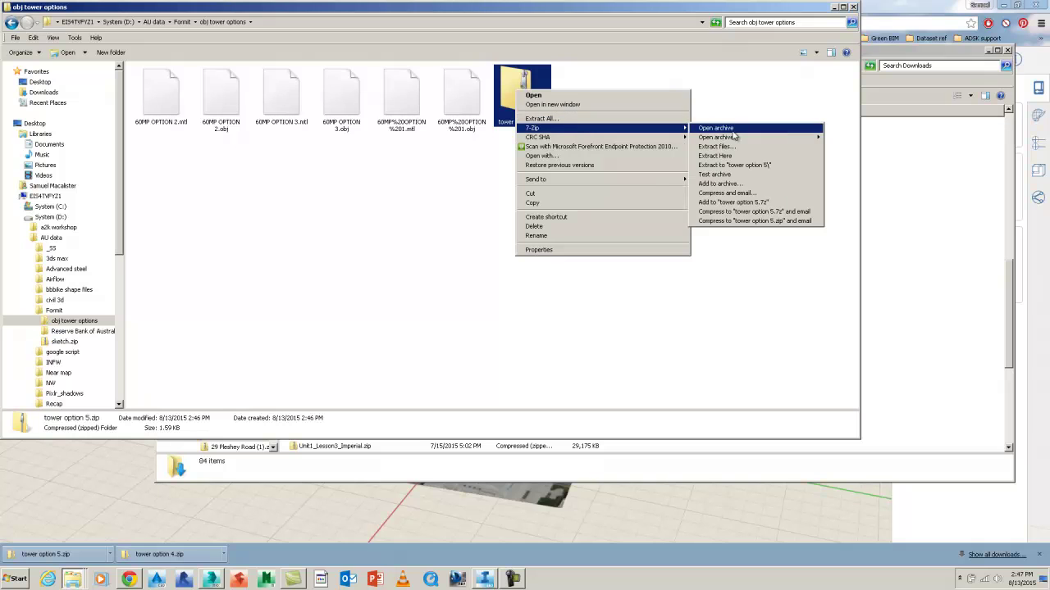
left_click(730, 156)
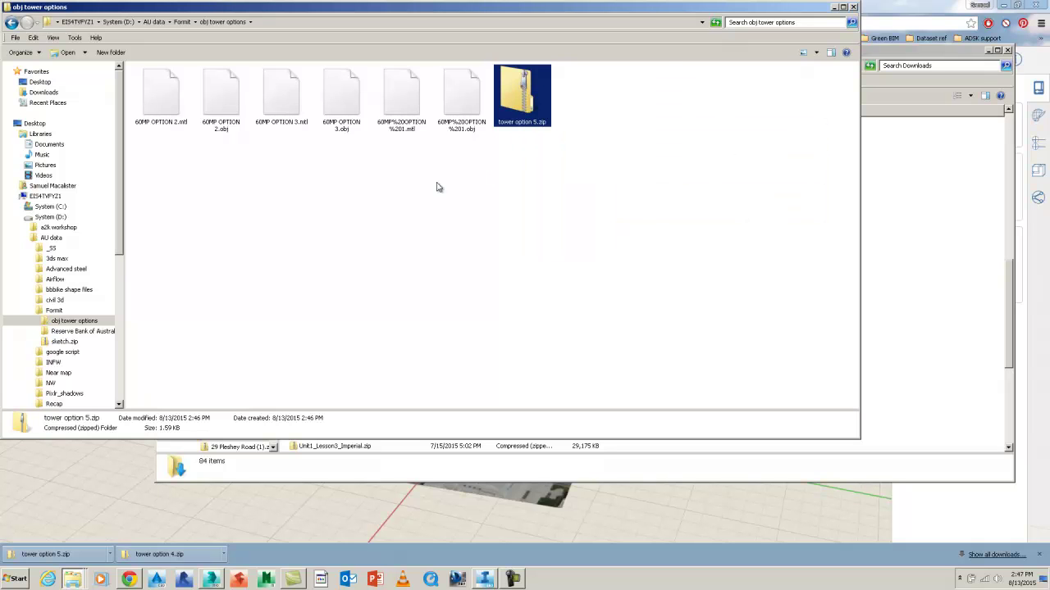
left_click(577, 101)
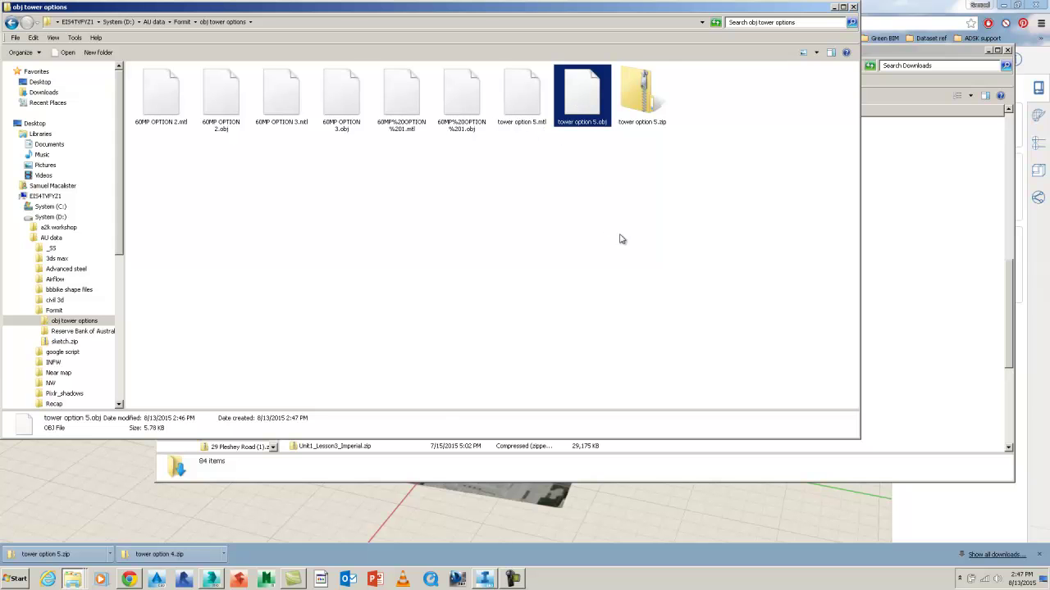
left_click(633, 115)
key("Delete")
Step: Switch to 3ds Max and import tower option 5.obj from the obj tower options folder into the scene
left_click(577, 104)
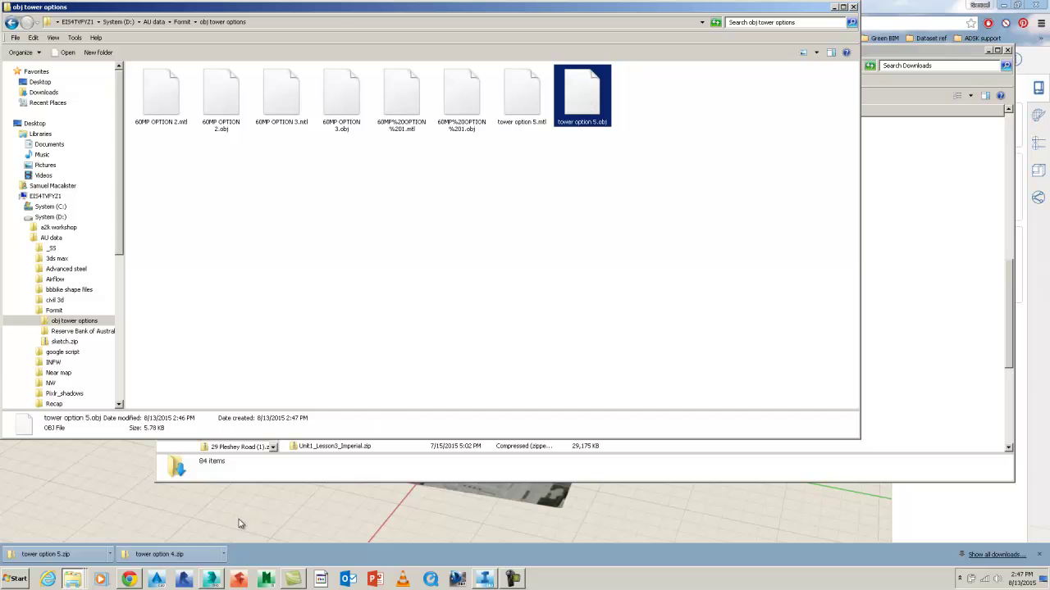
left_click(201, 581)
key("alt+Tab")
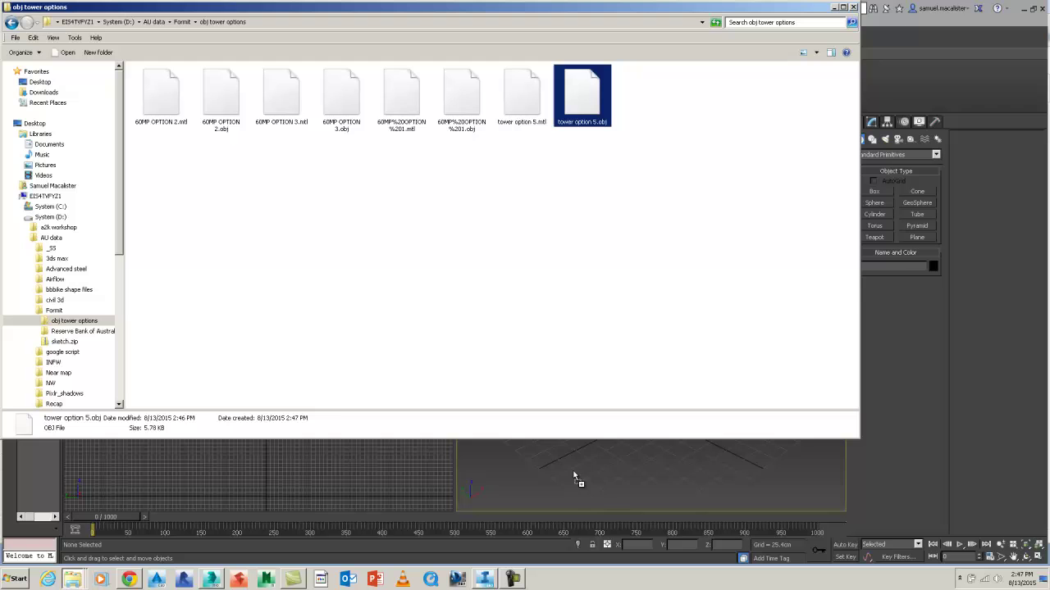
left_click_drag(573, 474, 573, 472)
left_click(633, 458)
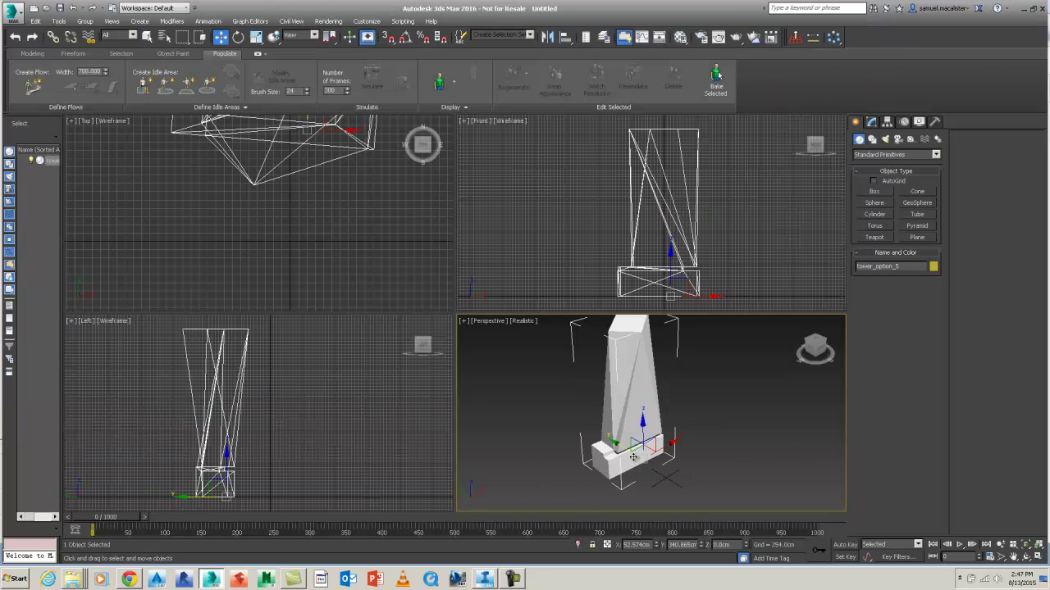
Step: Deselect the imported tower, maximize the perspective viewport and examine the twisted geometry from another side
left_click(572, 425)
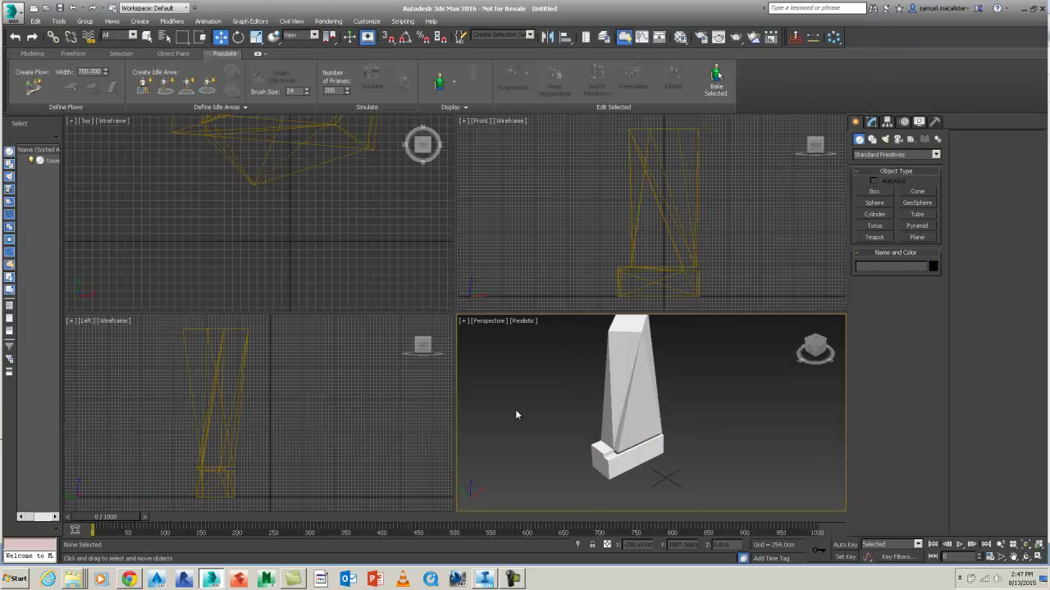
key("alt+w")
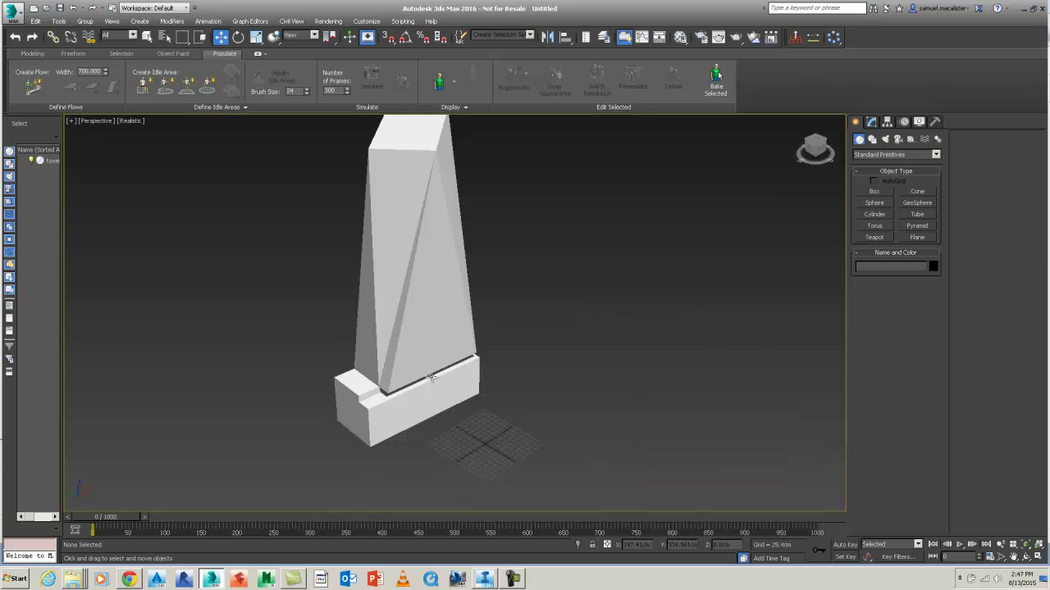
mouse_move(432, 378)
middle_mouse_down("alt")
mouse_move(447, 366)
mouse_move(628, 353)
mouse_move(483, 380)
mouse_move(478, 364)
mouse_move(515, 337)
mouse_move(495, 361)
mouse_move(434, 342)
mouse_move(470, 375)
mouse_move(477, 364)
mouse_move(457, 343)
mouse_move(534, 438)
mouse_move(525, 460)
middle_mouse_up("alt")
scroll(482, 378, "down", 4)
key("F3")
key("F3")
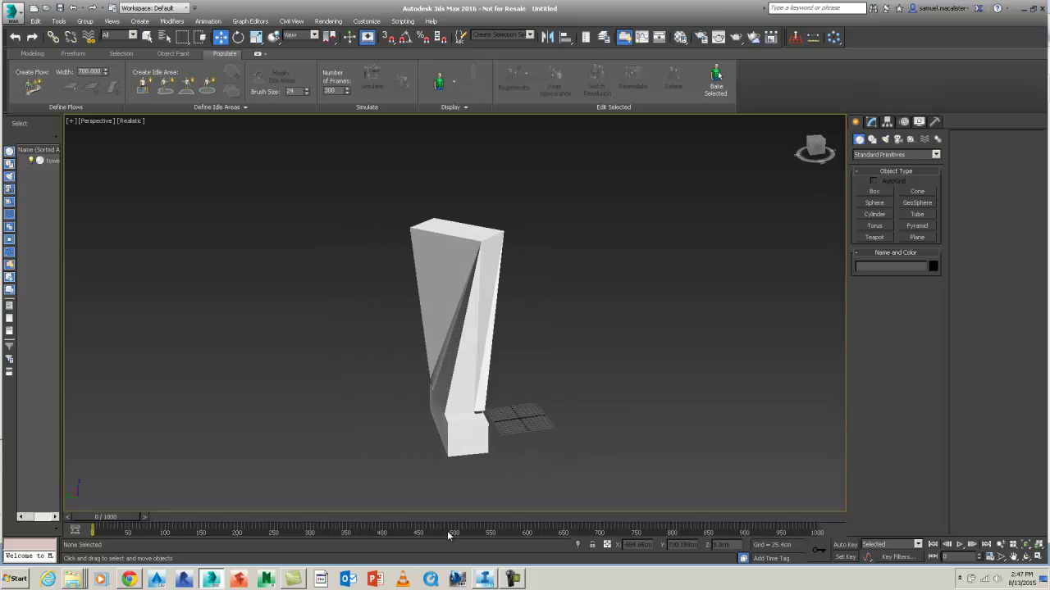
Step: Switch to InfraWorks and add tower option 5.obj from the obj tower options folder as a 3D Model data source
left_click(485, 579)
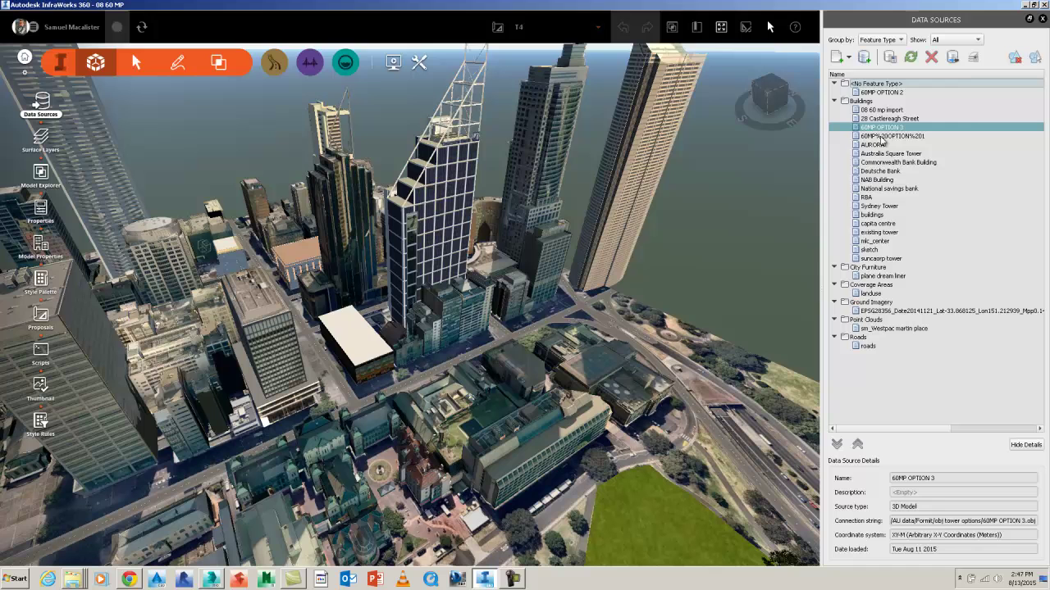
left_click(849, 59)
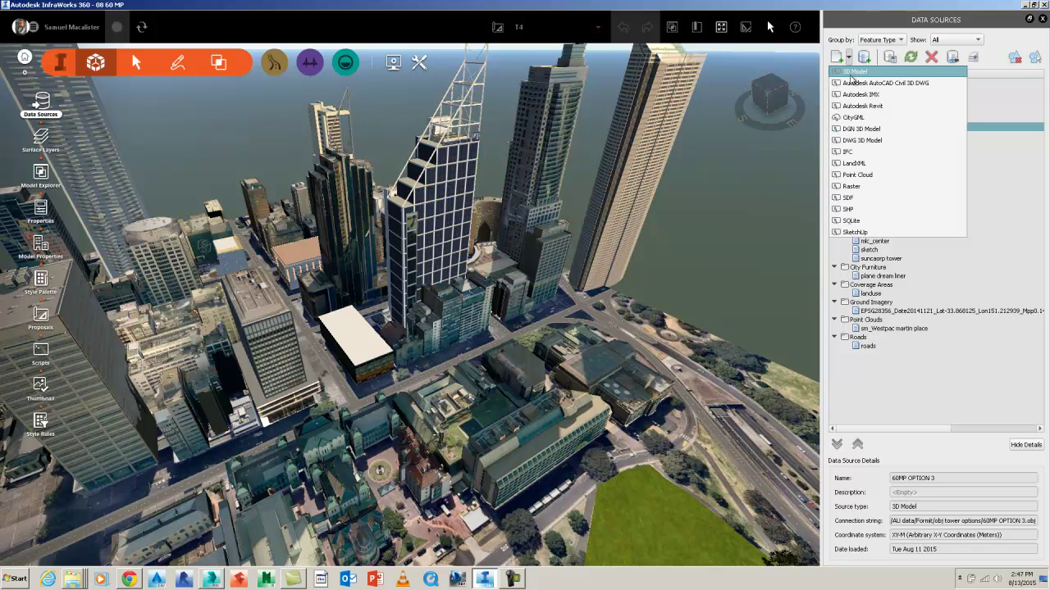
left_click(854, 73)
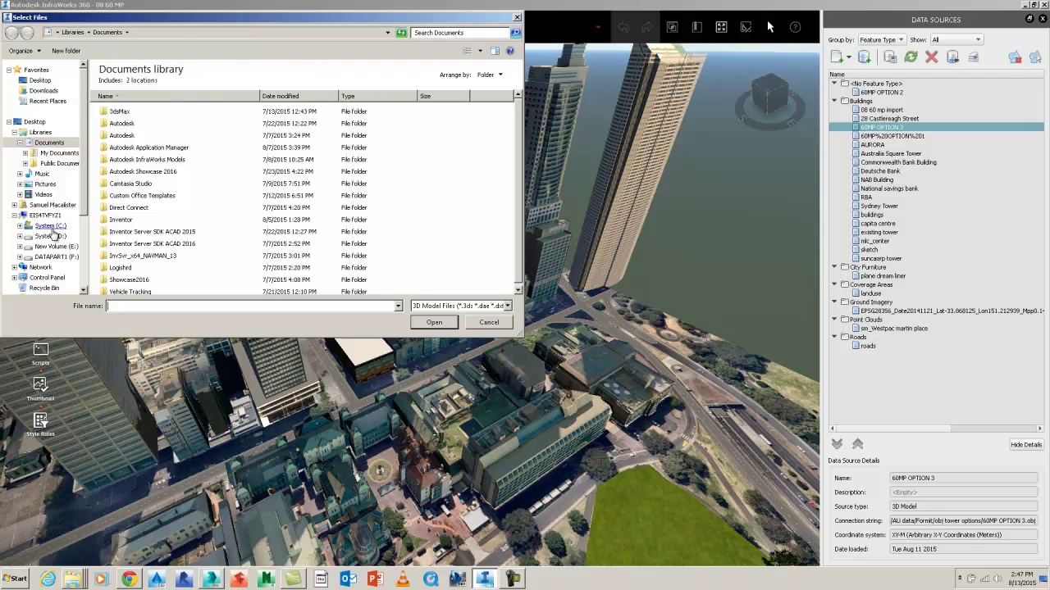
left_click(51, 237)
double_click(180, 88)
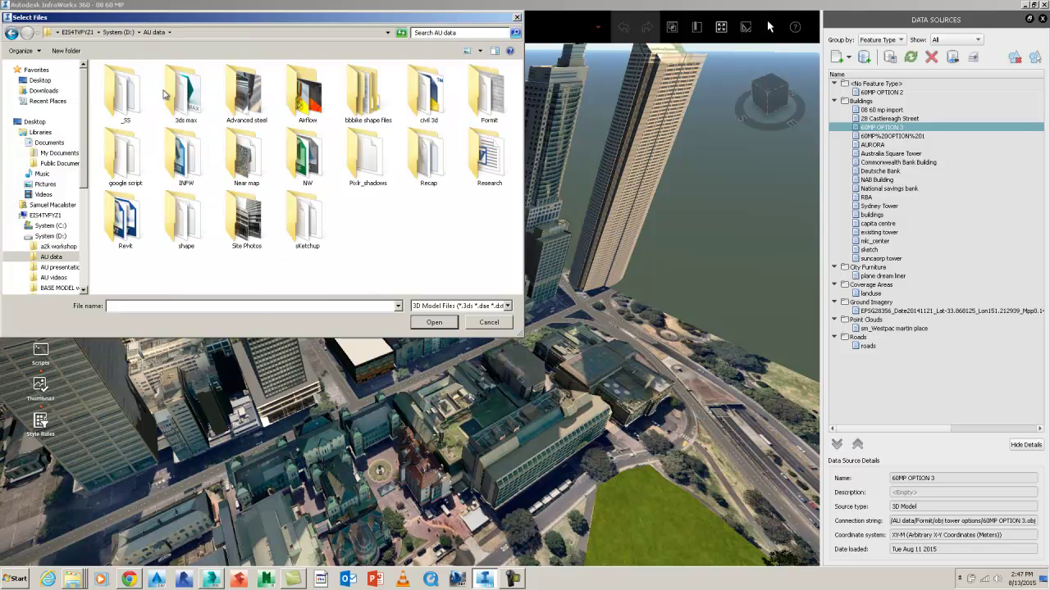
double_click(512, 98)
double_click(123, 93)
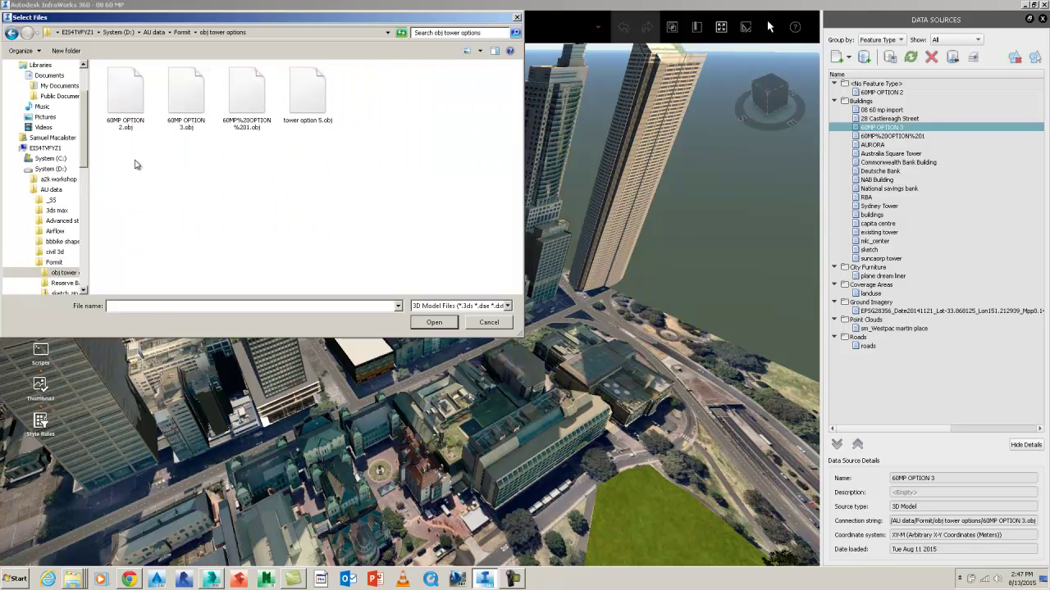
left_click(307, 103)
left_click(435, 322)
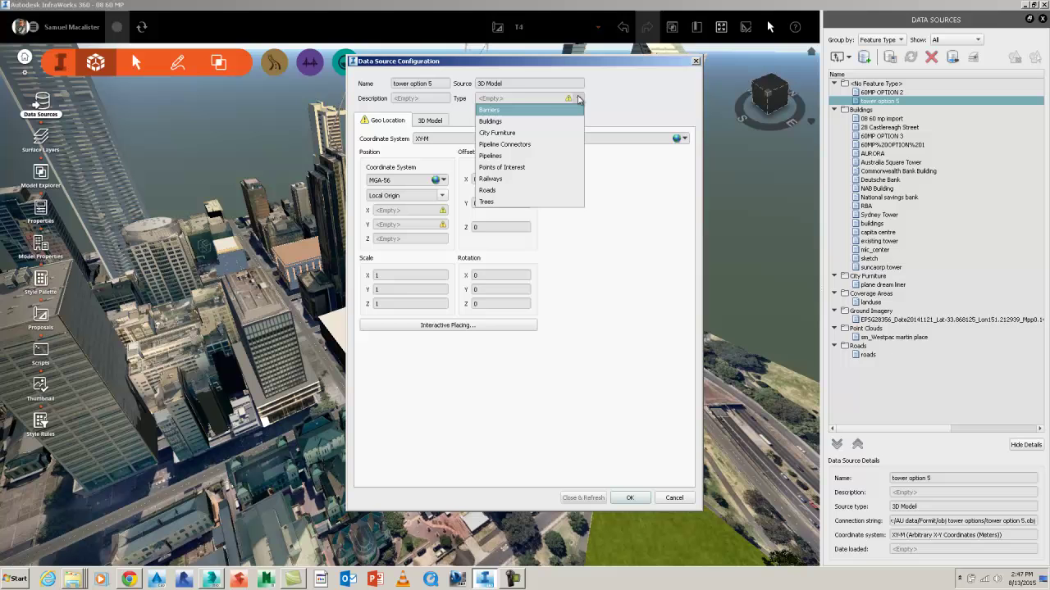
Step: Set the tower option 5 source type to Buildings and check its geometry from another side in the 3D model preview
left_click(526, 122)
left_click(458, 121)
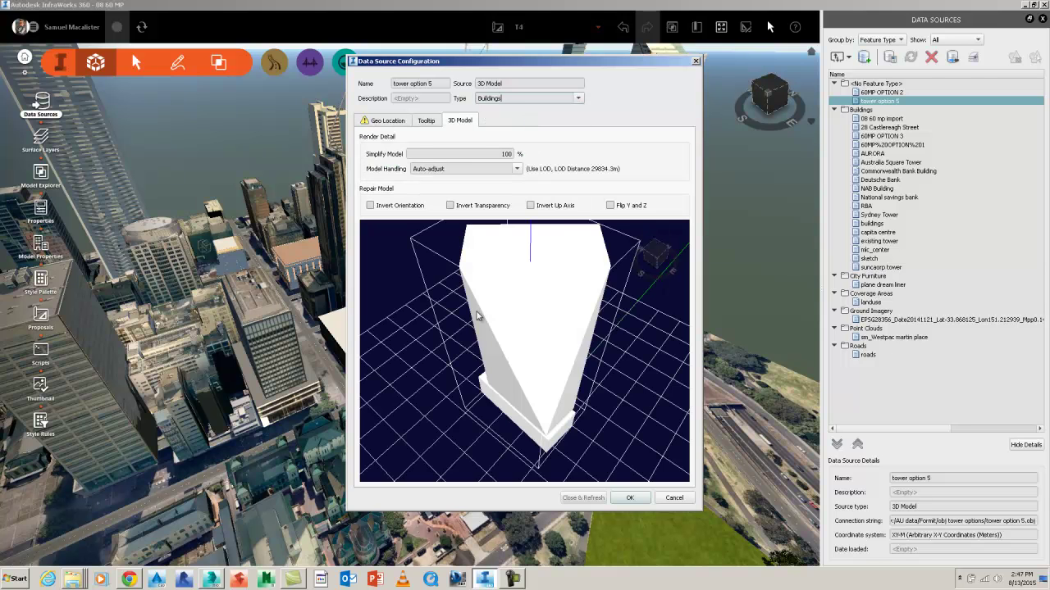
left_click_drag(478, 316, 455, 316)
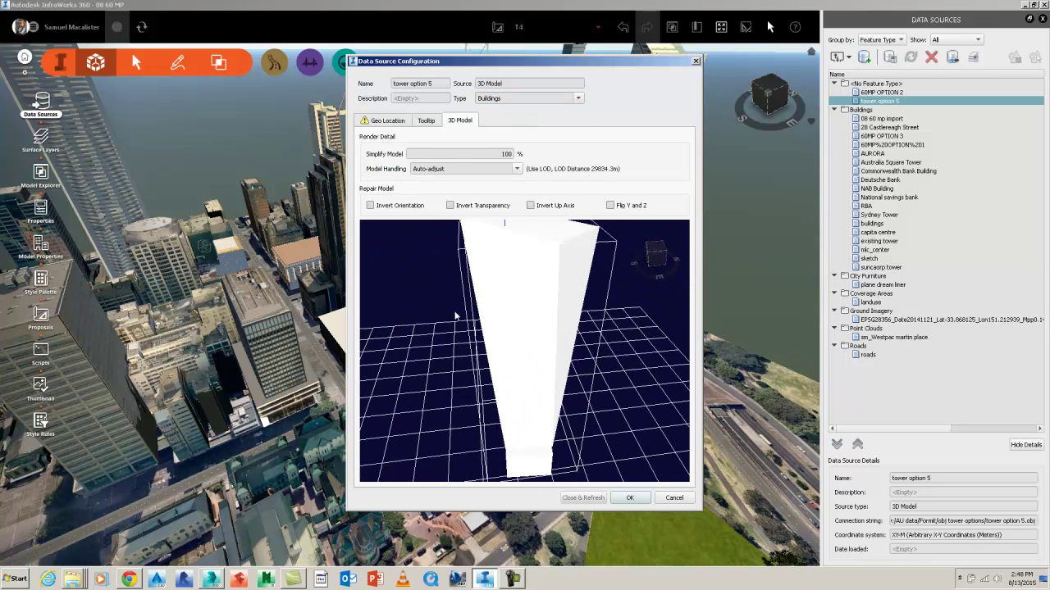
Step: Place tower option 5 interactively on the Martin Place site, then close and refresh the data source configuration
left_click(400, 123)
left_click(432, 329)
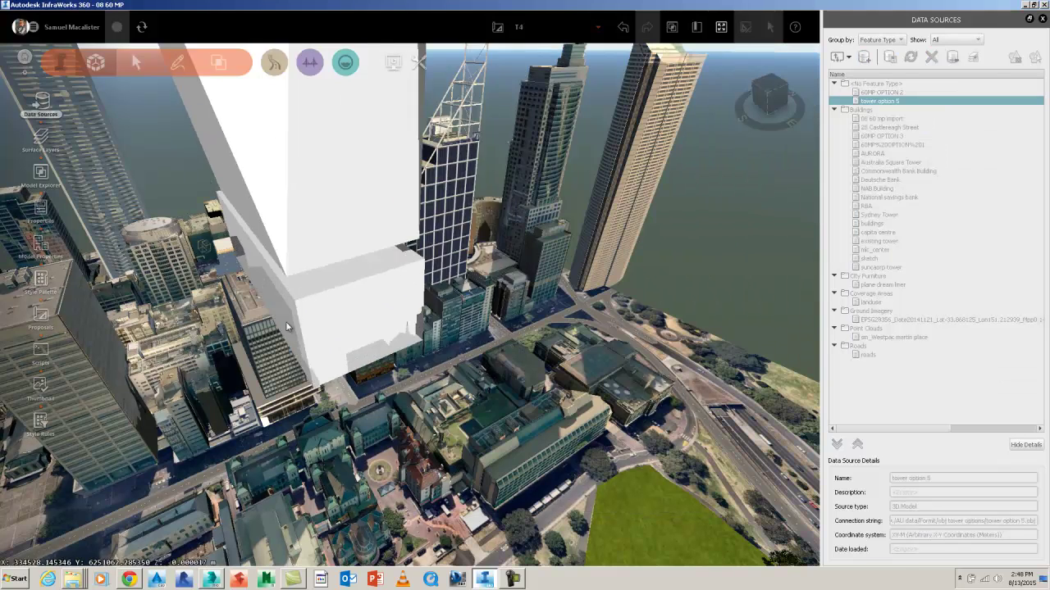
left_click(350, 398)
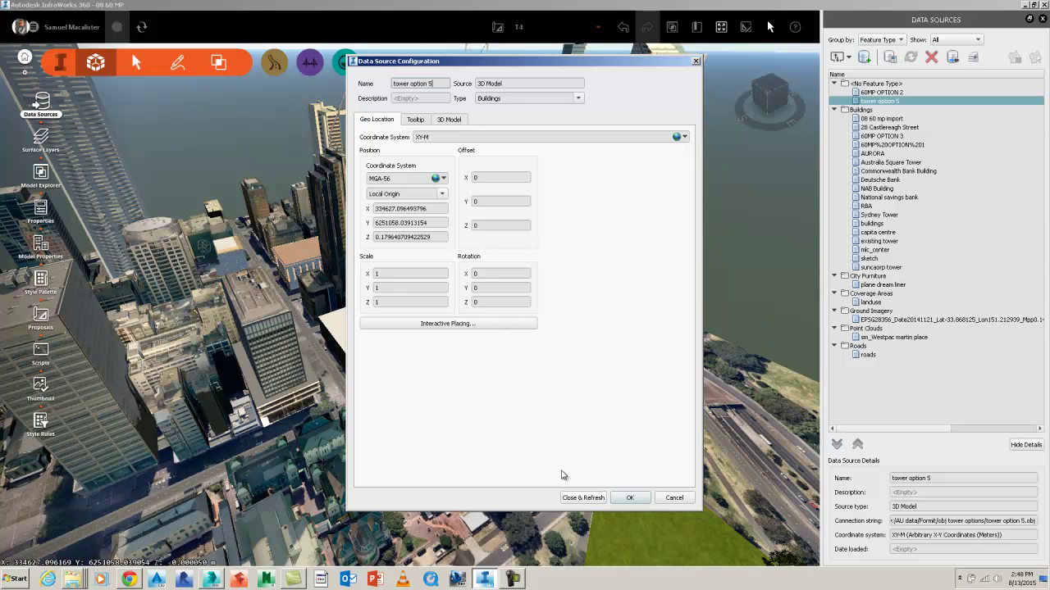
left_click(582, 498)
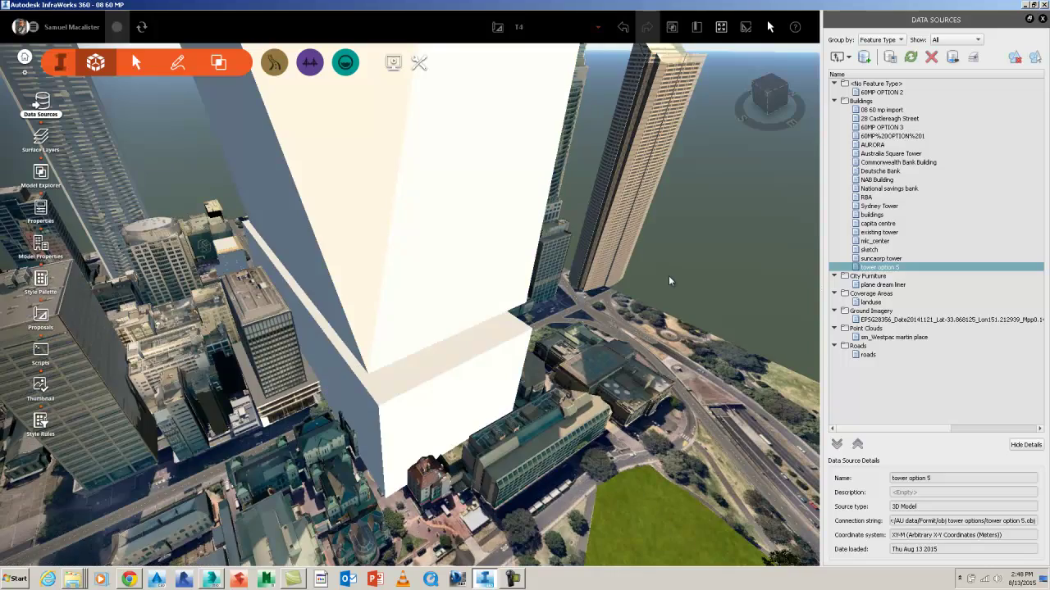
Step: Edit the oversized tower in the city model, scale it down to suit the neighbouring high-rises, and deselect it
left_click(415, 330)
scroll(490, 297, "down", 4)
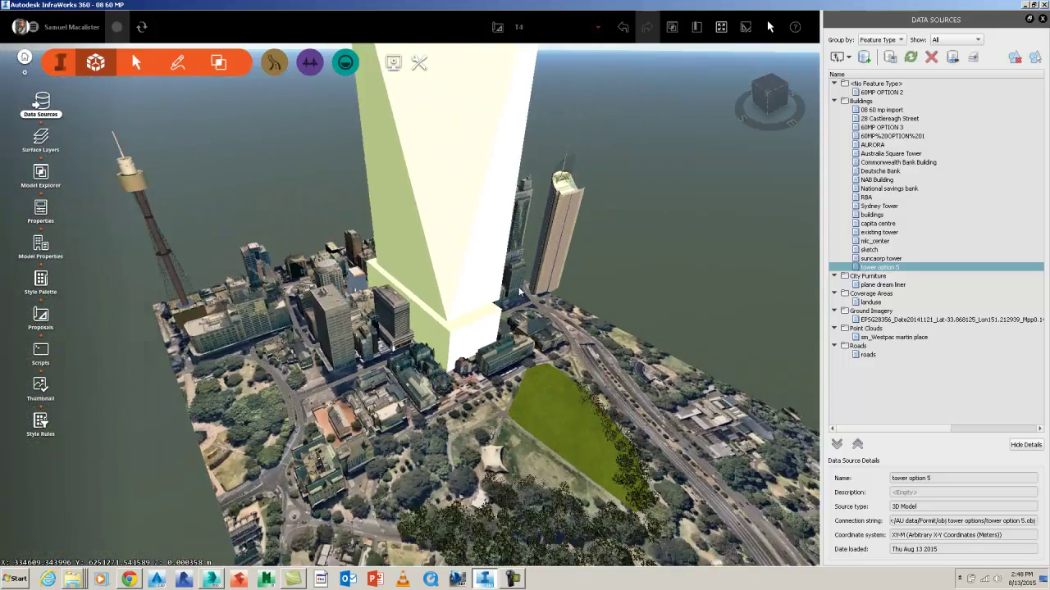
scroll(519, 291, "down", 3)
right_click(481, 198)
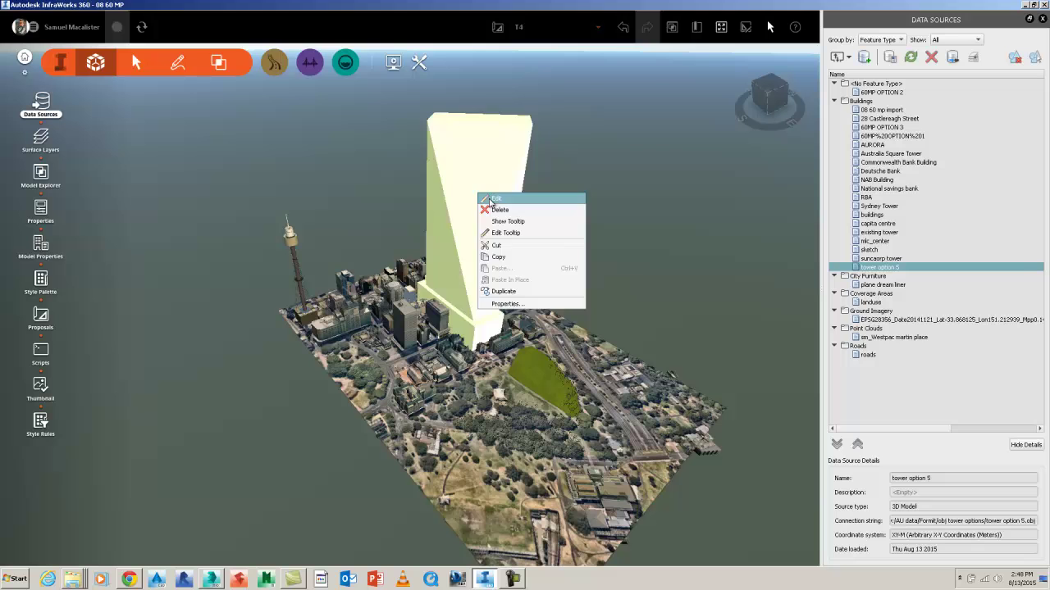
left_click(489, 202)
left_click_drag(475, 115, 476, 253)
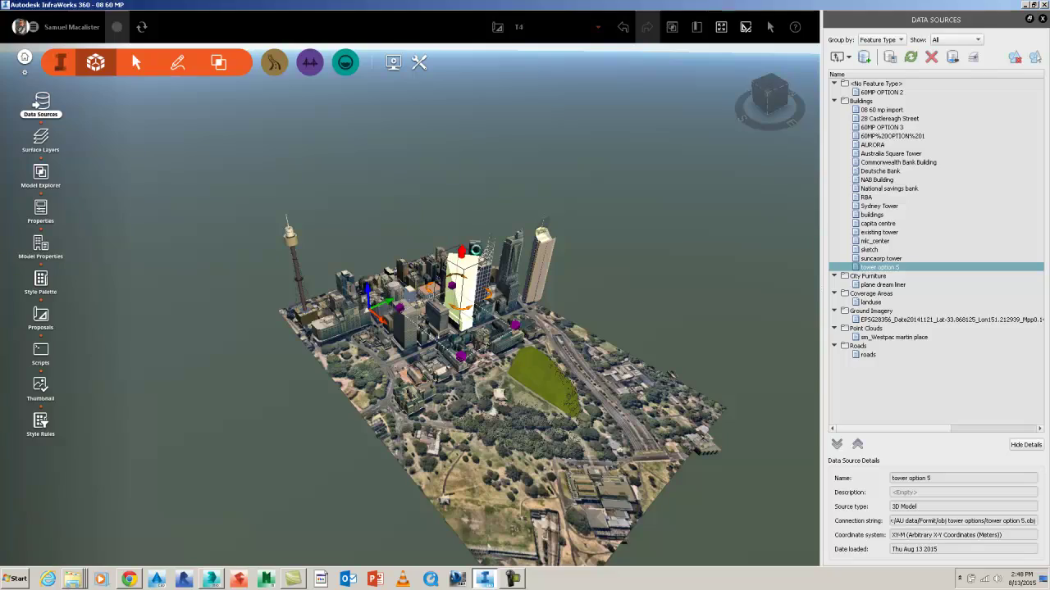
left_click(464, 204)
Step: Try the Visual Effects display mode on the placed tower and surrounding city
scroll(468, 260, "up", 4)
left_click_drag(497, 287, 471, 300)
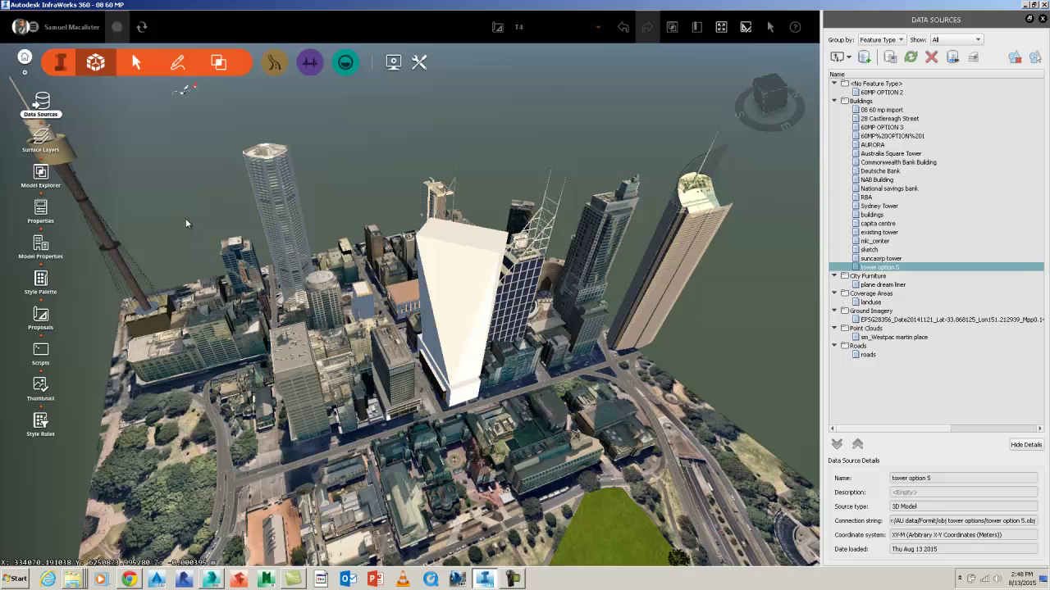
left_click(419, 62)
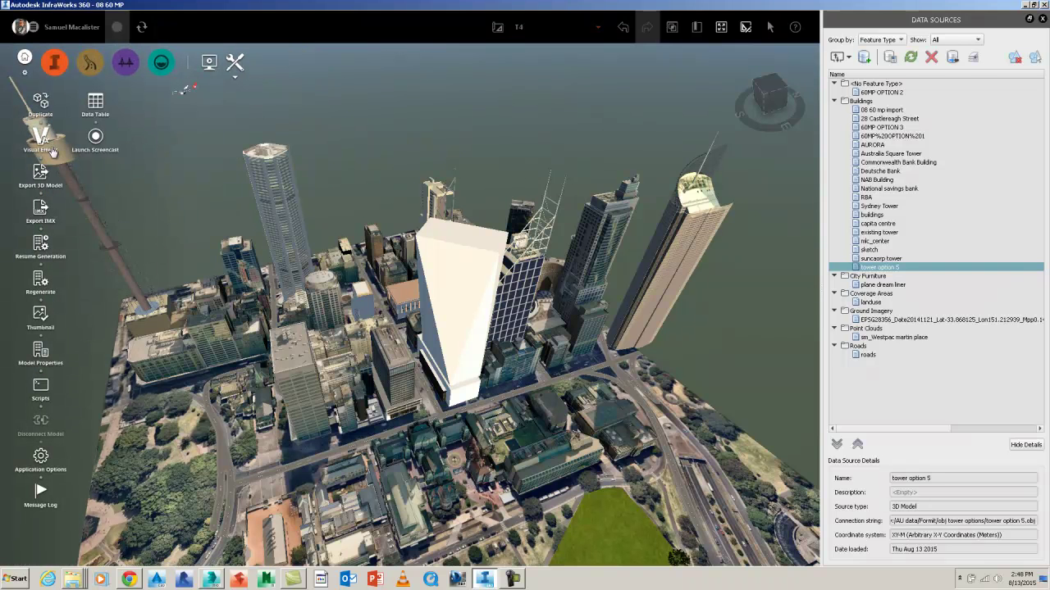
left_click(45, 147)
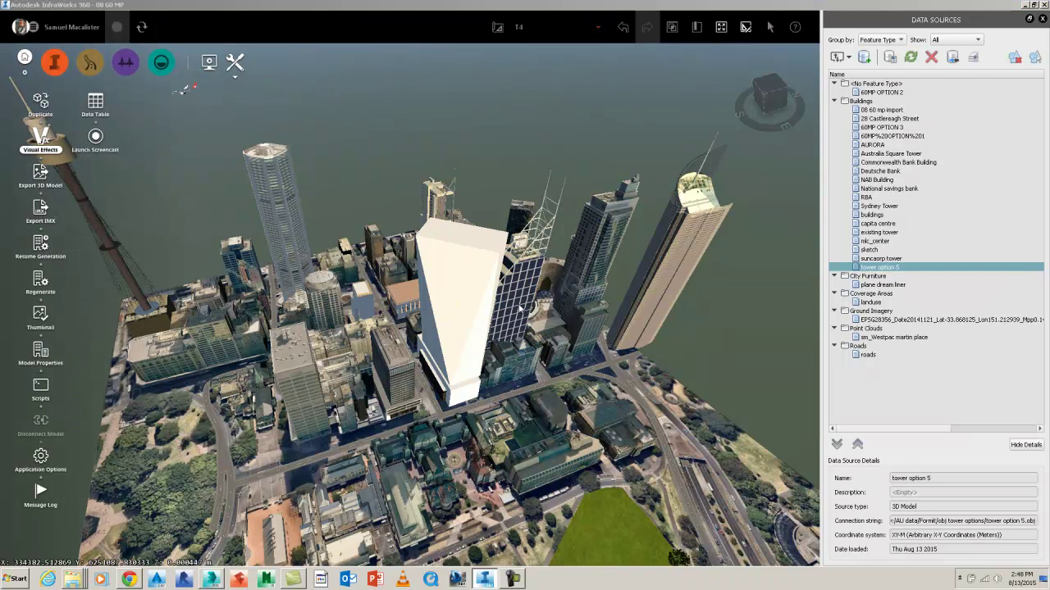
left_click_drag(414, 329, 368, 301)
scroll(366, 264, "up", 3)
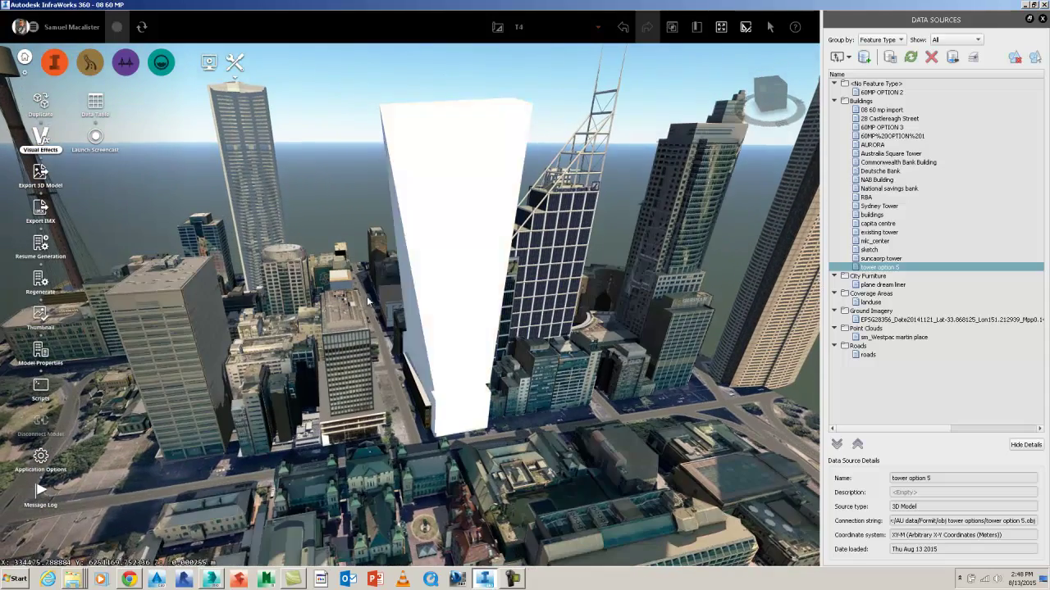
left_click(238, 65)
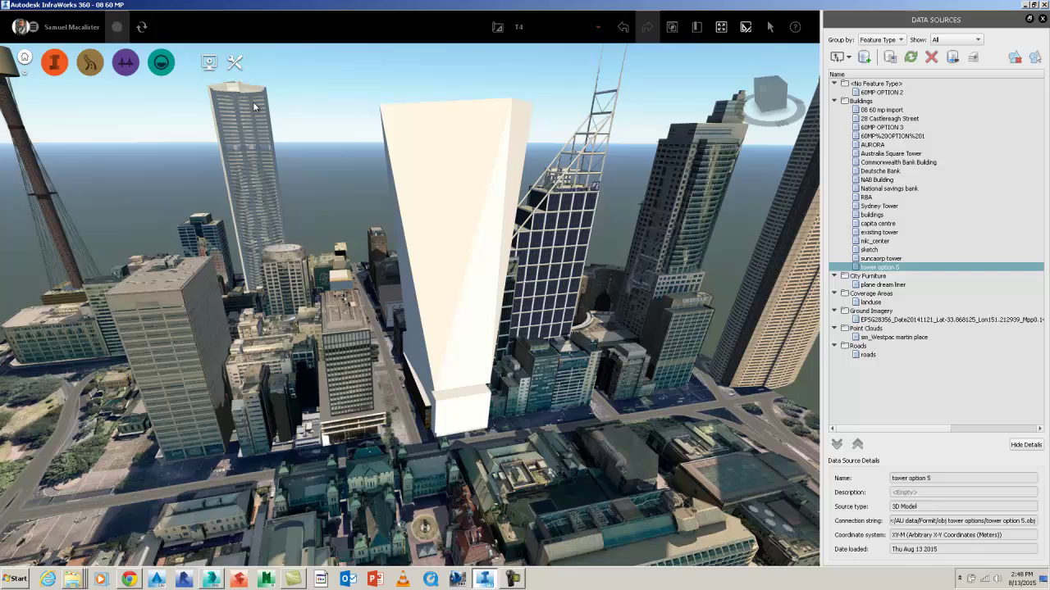
Step: Set ambient occlusion to High in the 3D graphics application options
left_click(235, 65)
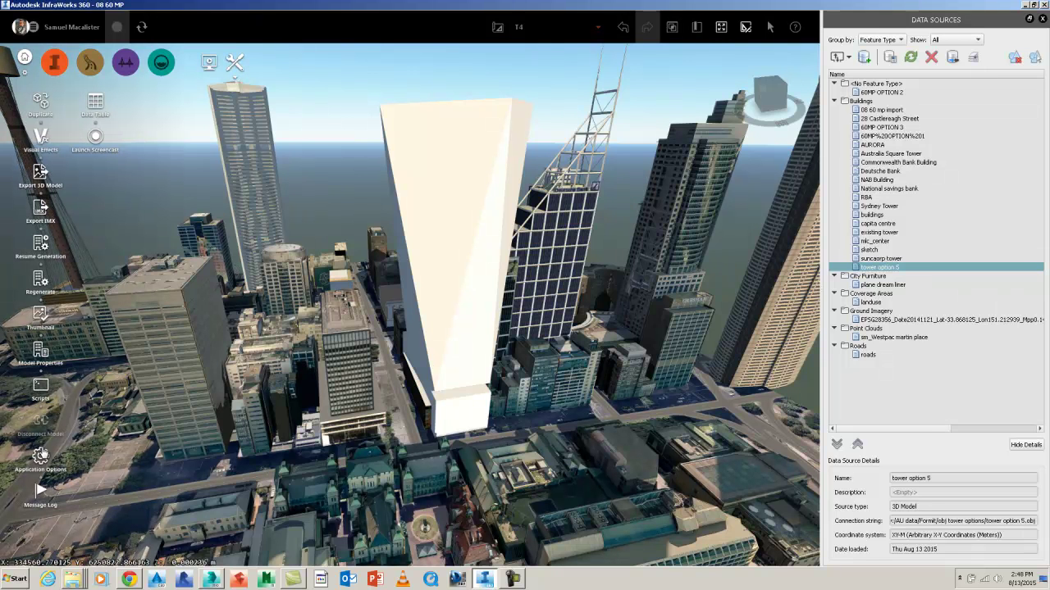
left_click(41, 456)
left_click(366, 245)
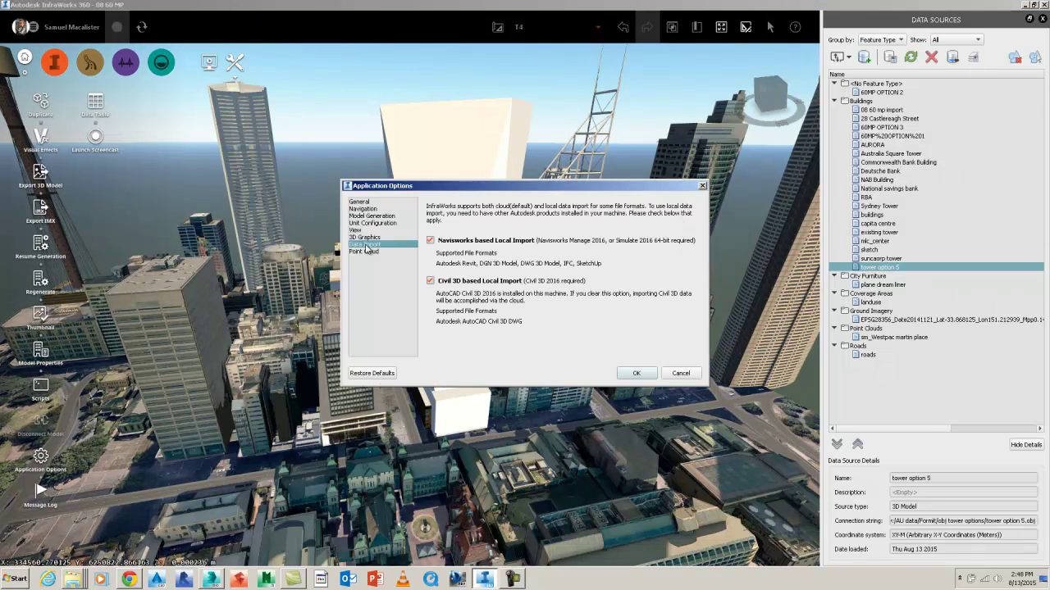
left_click(365, 237)
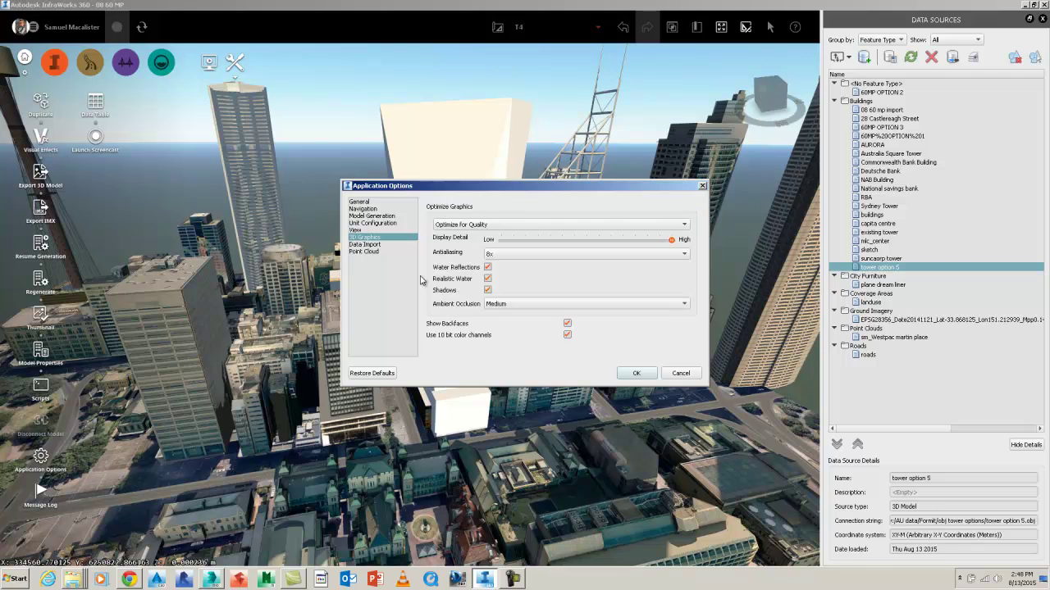
left_click(586, 304)
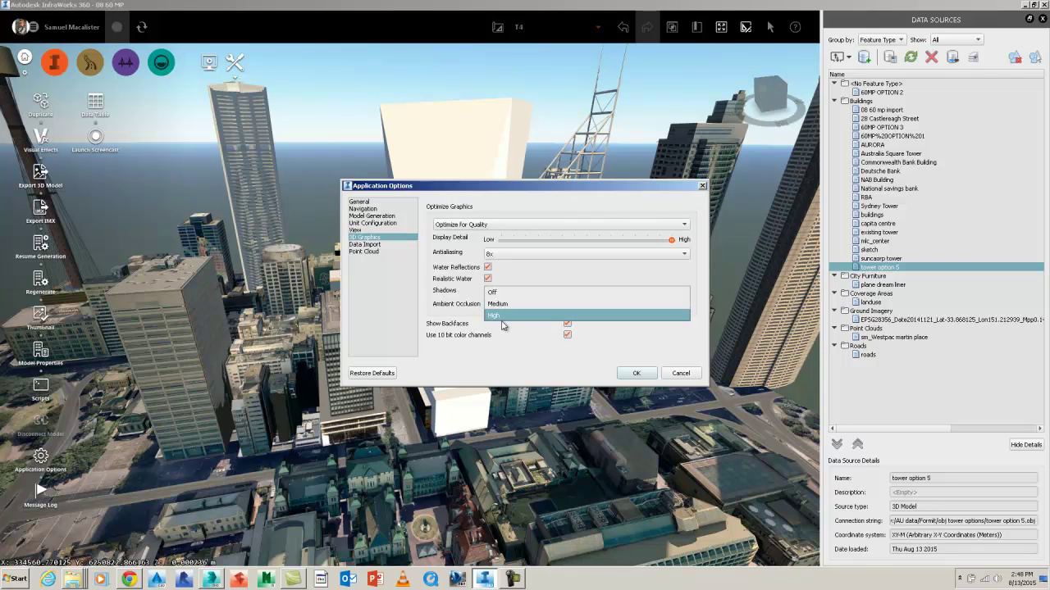
left_click(574, 315)
left_click(635, 375)
Step: Examine the placed tower and its surroundings from several sides of the city model
left_click_drag(464, 353, 434, 341)
left_click_drag(480, 176, 242, 113)
scroll(264, 103, "up", 3)
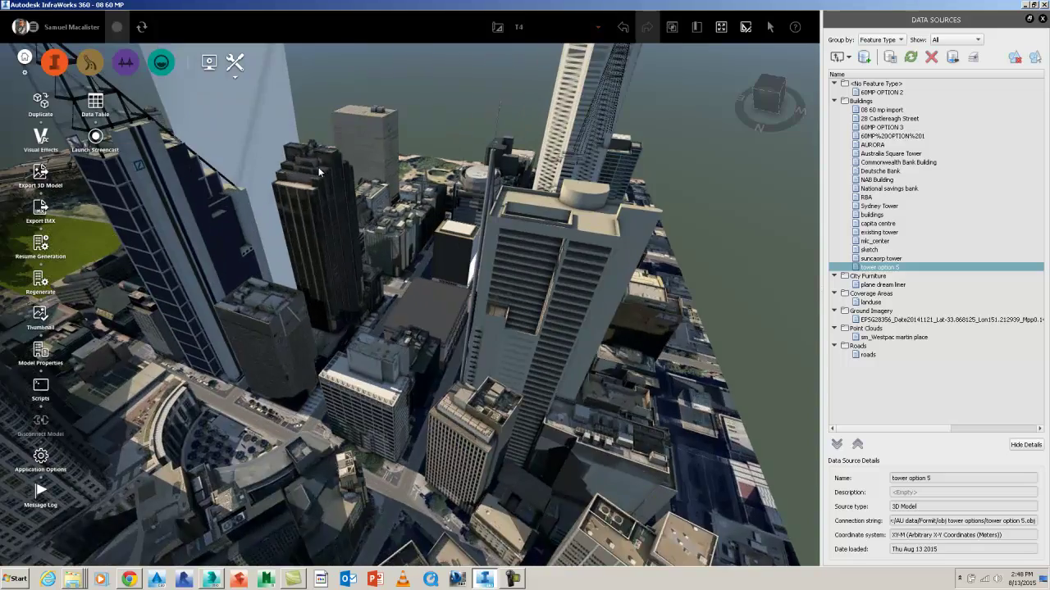
scroll(319, 168, "up", 3)
left_click_drag(359, 206, 363, 273)
scroll(325, 243, "down", 4)
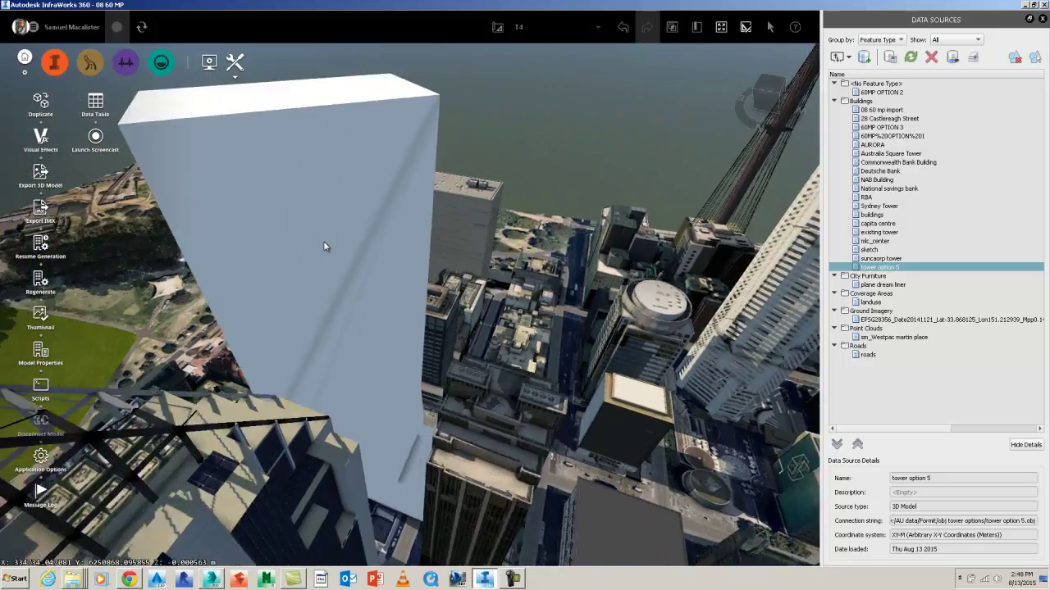
left_click_drag(324, 244, 257, 222)
scroll(258, 150, "up", 3)
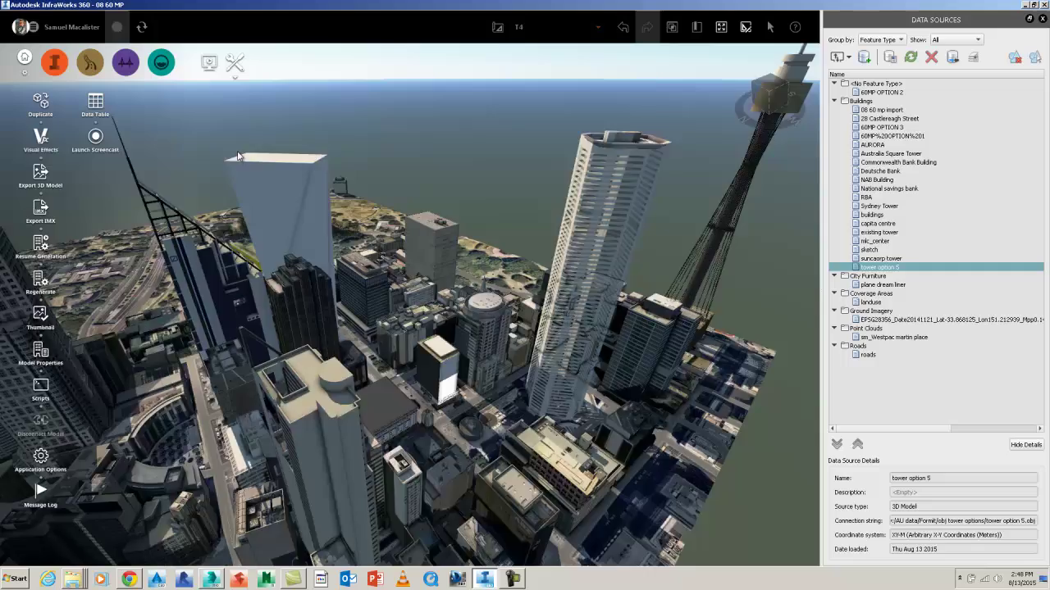
scroll(300, 234, "down", 4)
left_click_drag(300, 235, 615, 250)
Step: Switch to 3ds Max and open the Material Editor, positioning it clear of the tower
key("alt+Tab")
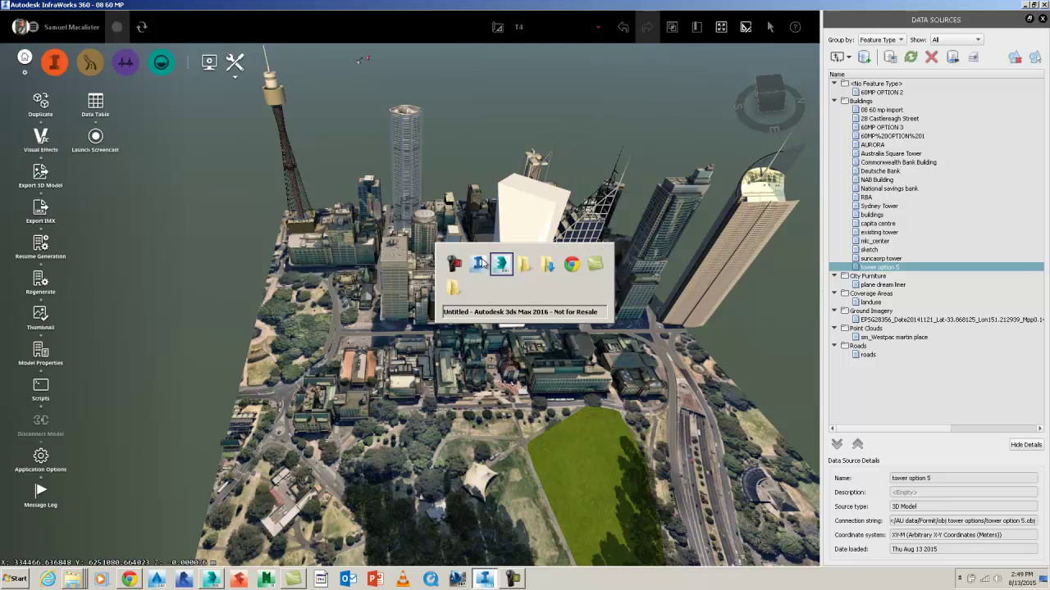
middle_click_drag(526, 303, 527, 280)
left_click(679, 37)
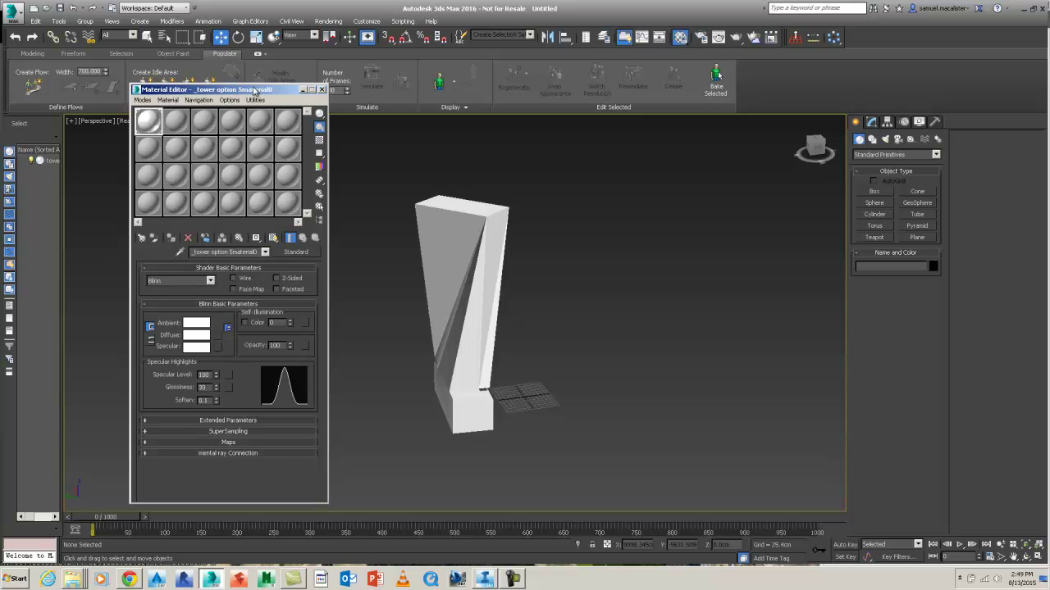
left_click_drag(254, 90, 271, 87)
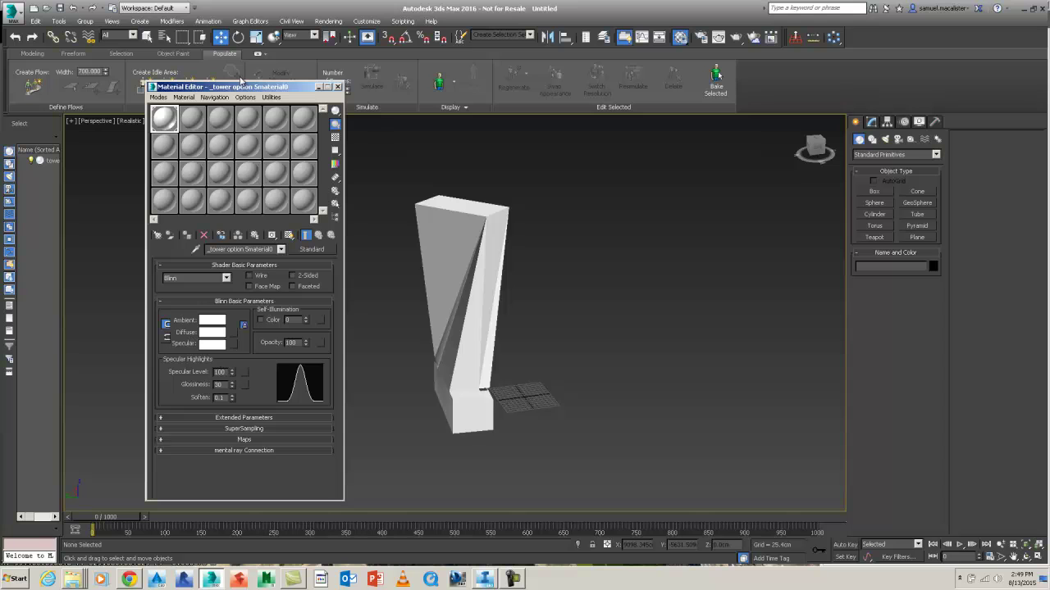
left_click_drag(210, 88, 222, 84)
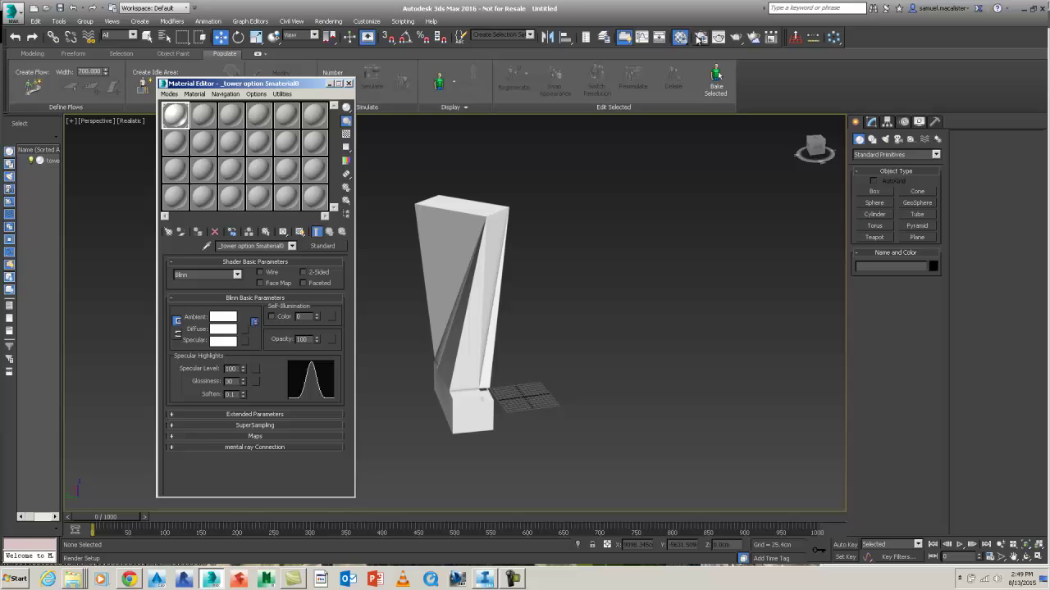
Step: Open Render Setup beside the tower, expand Assign Renderer, and unlock the Material Editor renderer from the production renderer
left_click(699, 37)
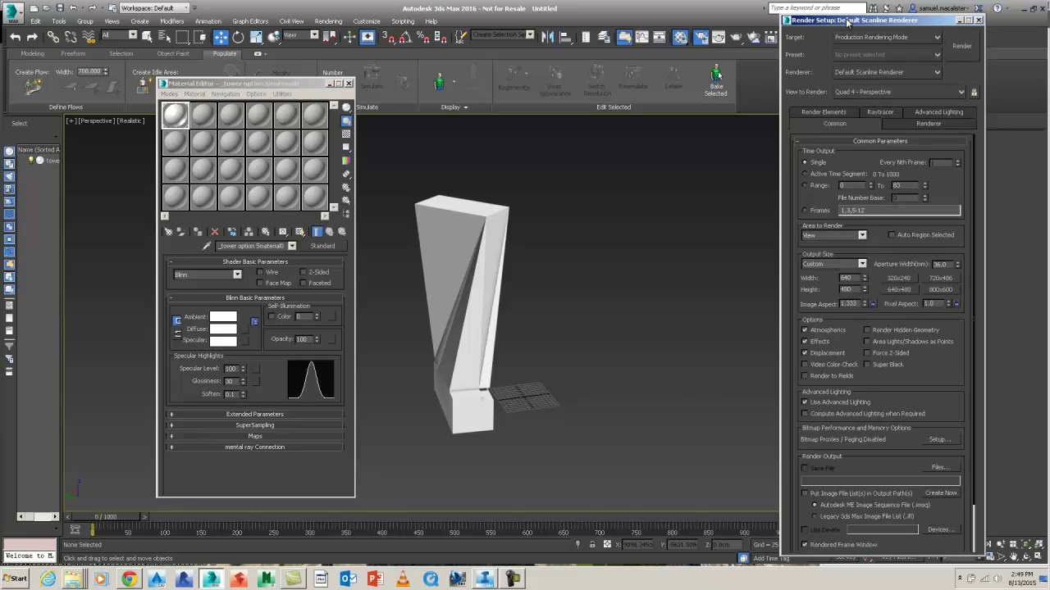
left_click_drag(847, 20, 645, 14)
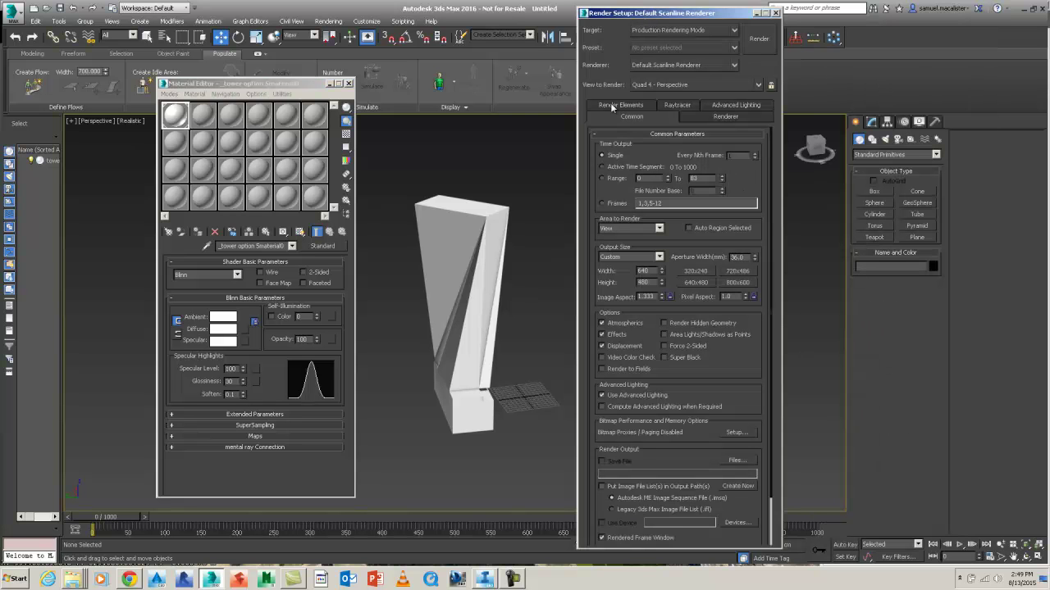
left_click_drag(599, 378, 591, 224)
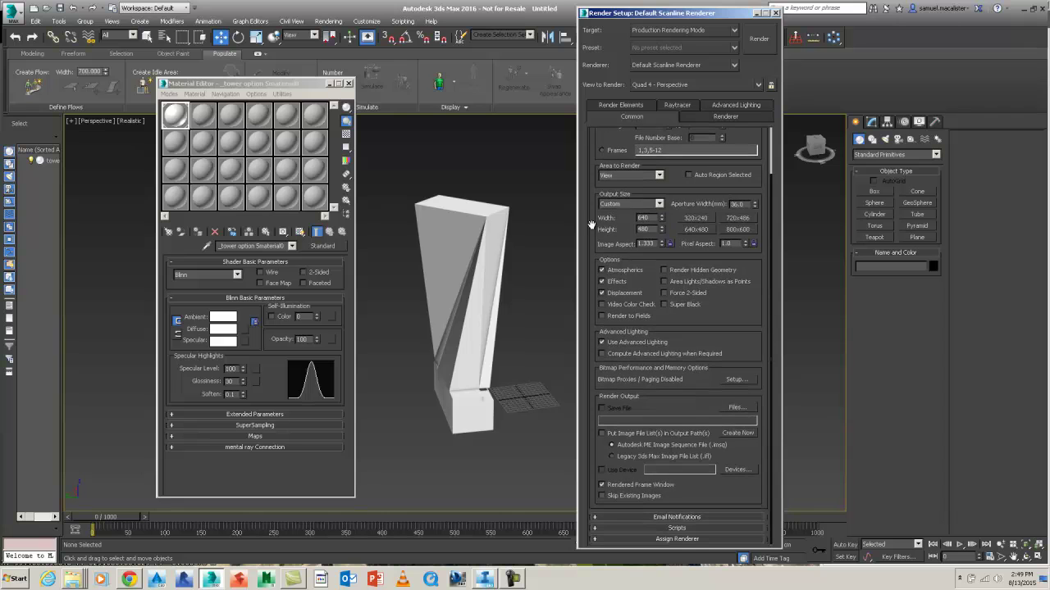
left_click(648, 542)
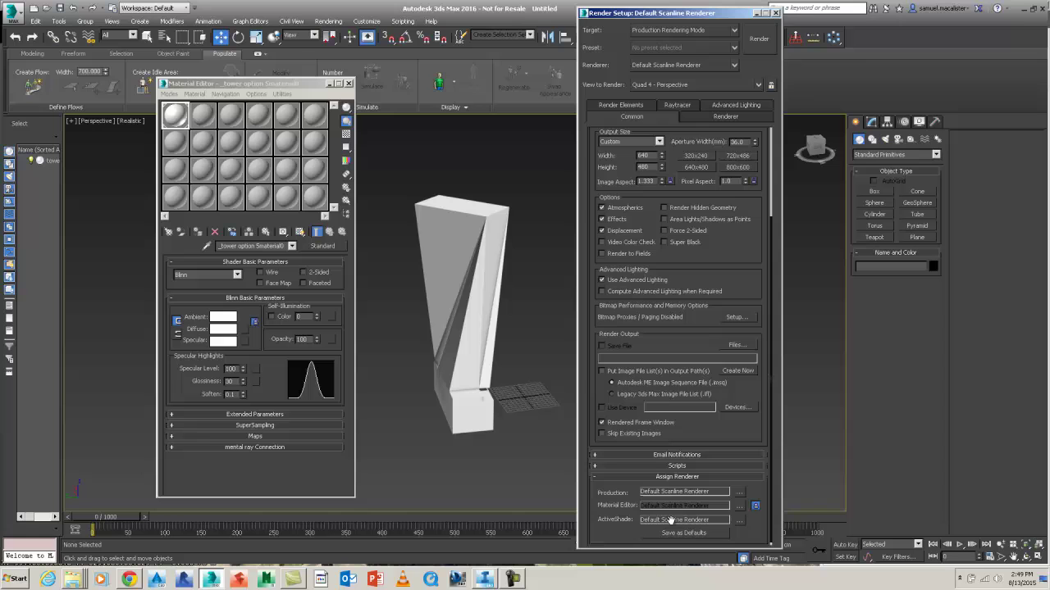
left_click(756, 506)
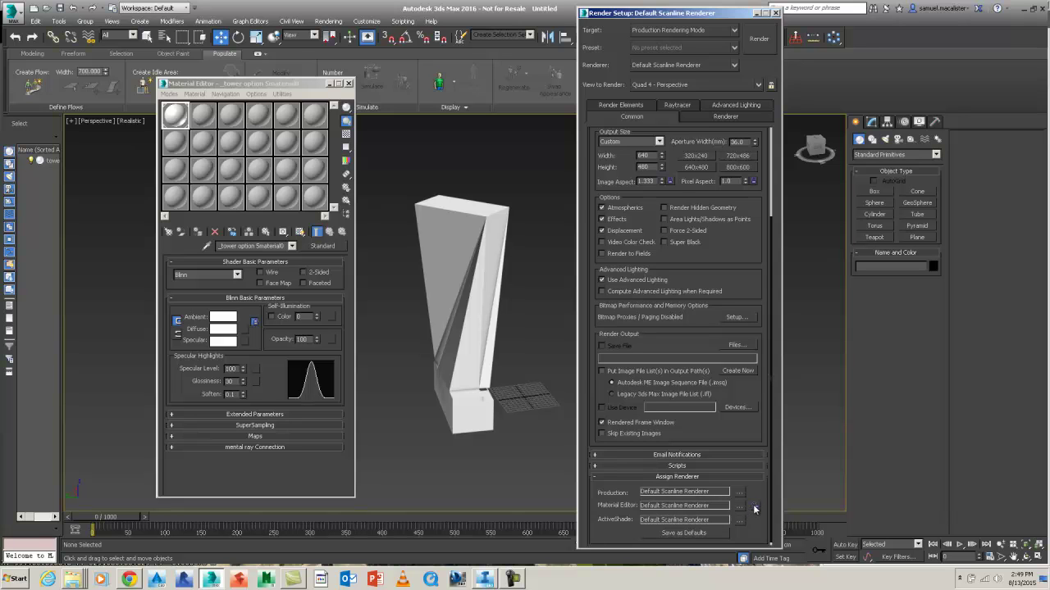
Step: View the renderers available for the Material Editor, leave the assignment as is, and close Render Setup
left_click(740, 505)
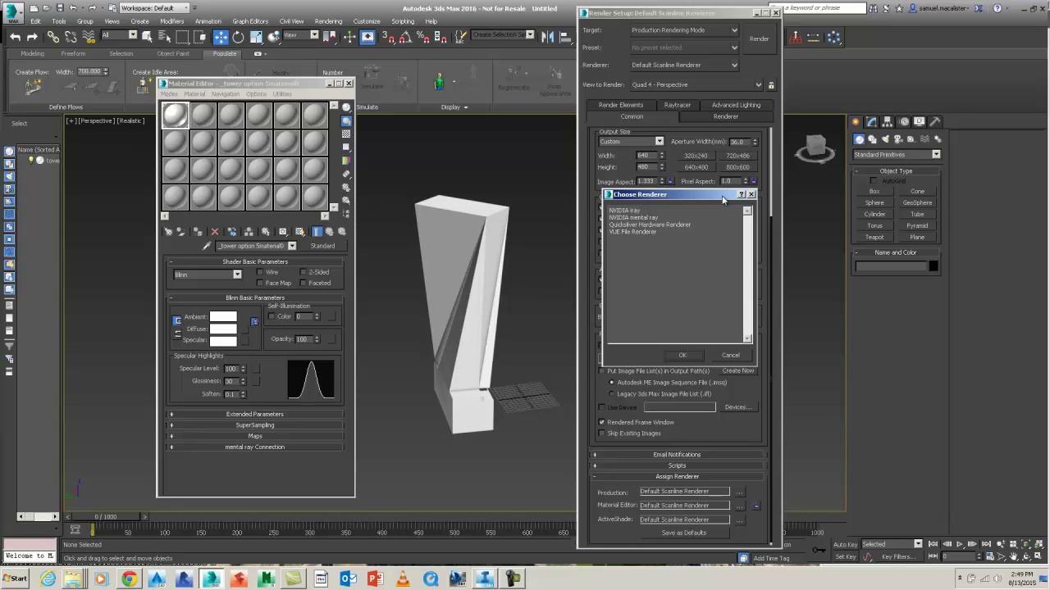
left_click_drag(723, 200, 777, 199)
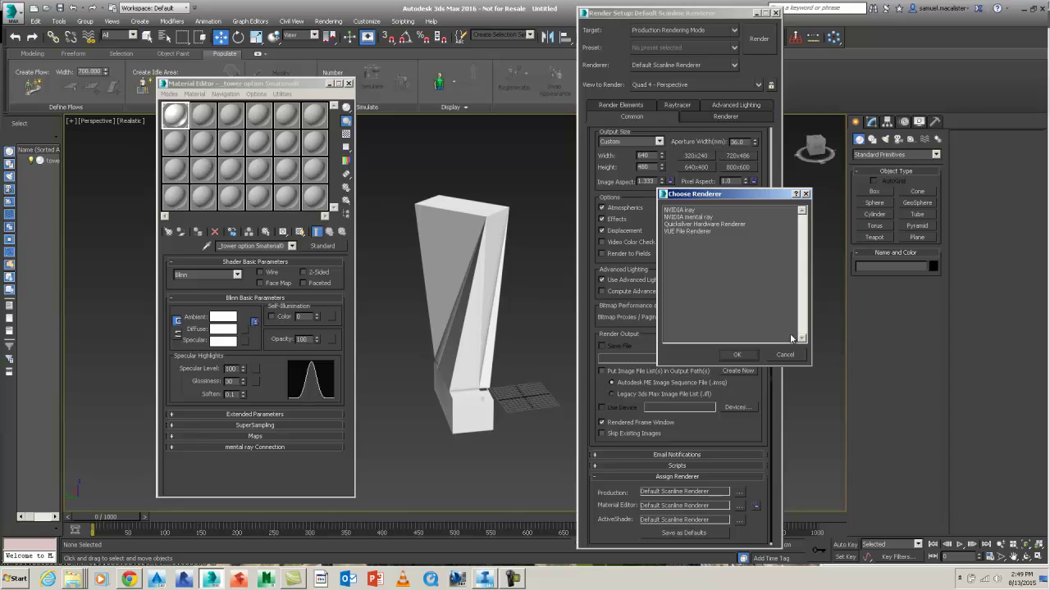
left_click(784, 355)
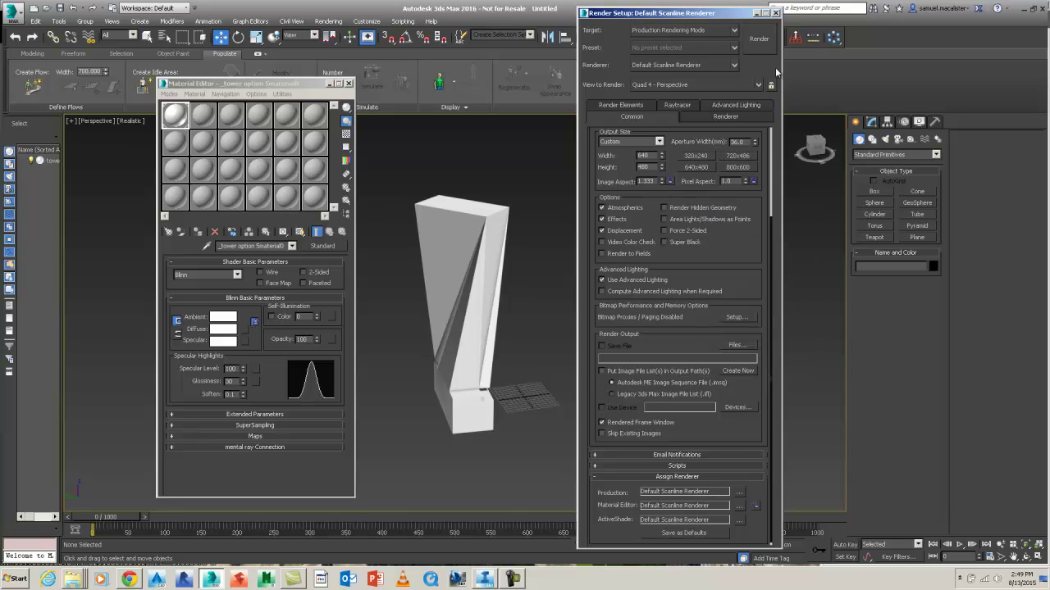
left_click(776, 13)
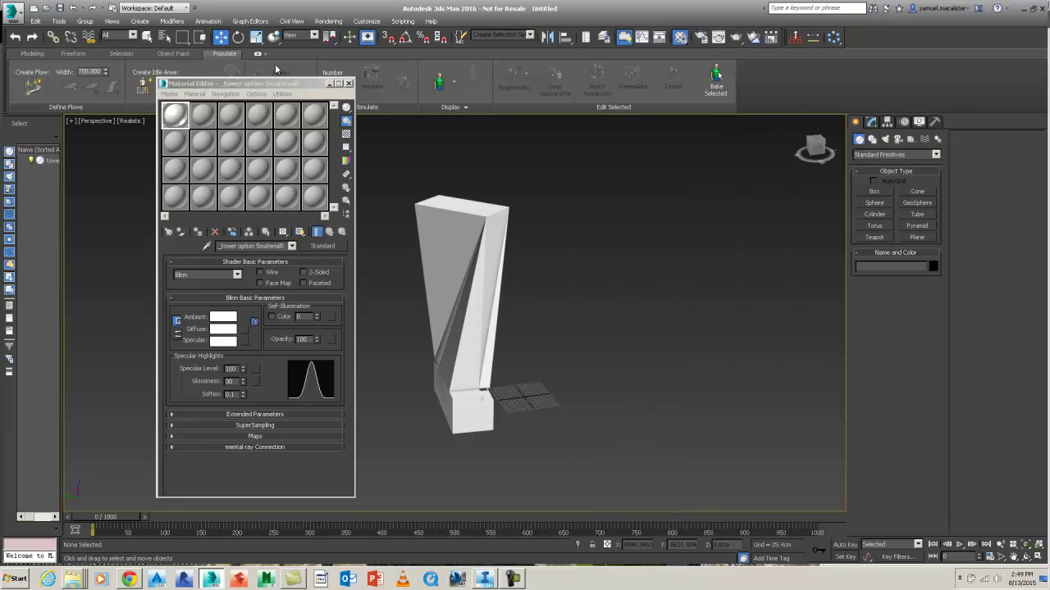
Step: Give the second sample material a bright, fully saturated green diffuse color and apply it to the tower
left_click_drag(203, 85, 194, 77)
left_click(201, 106)
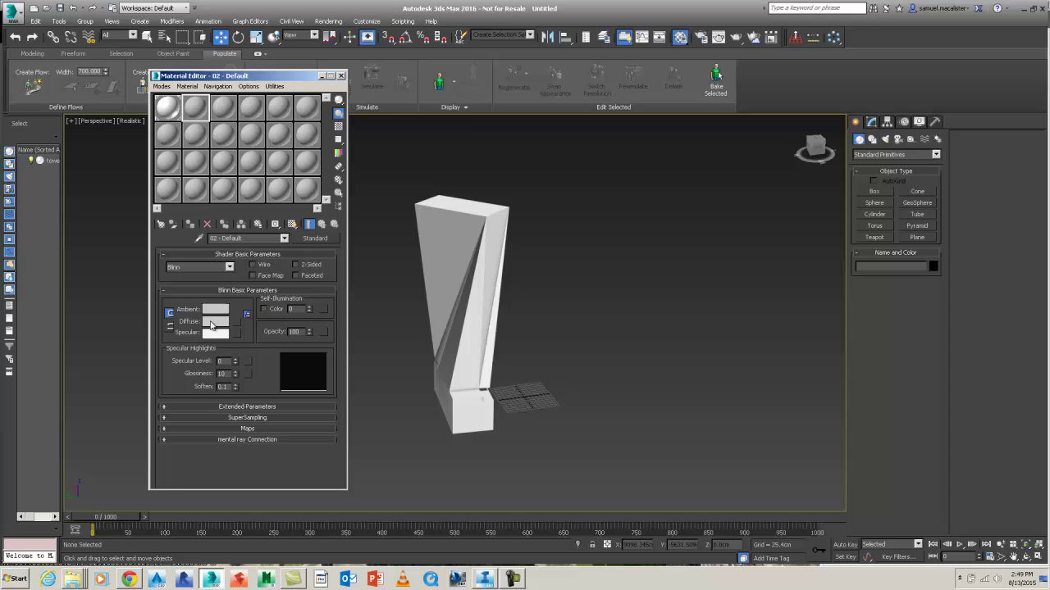
left_click(215, 322)
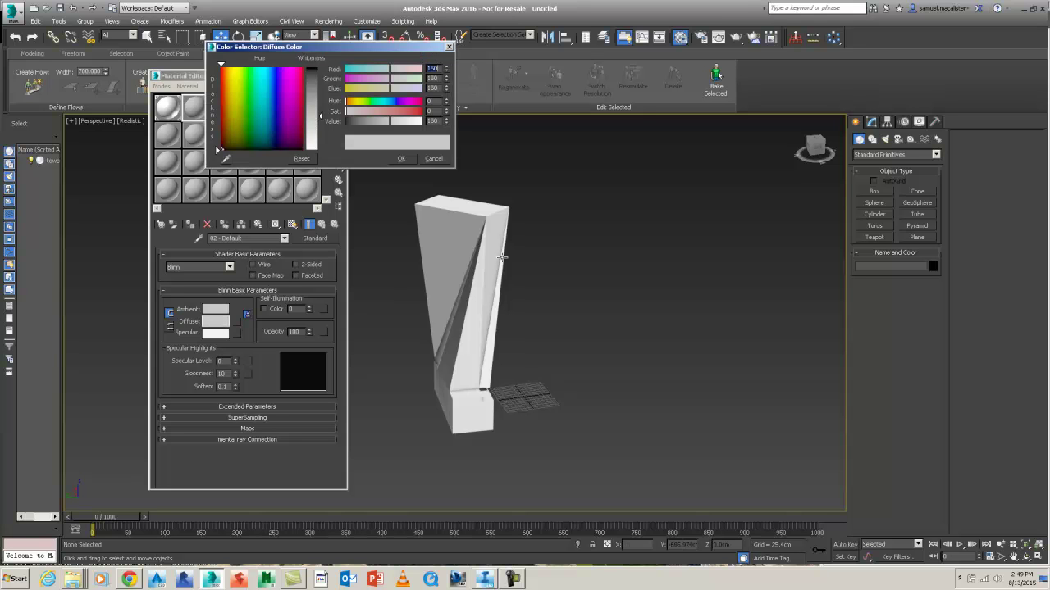
left_click_drag(246, 135, 247, 73)
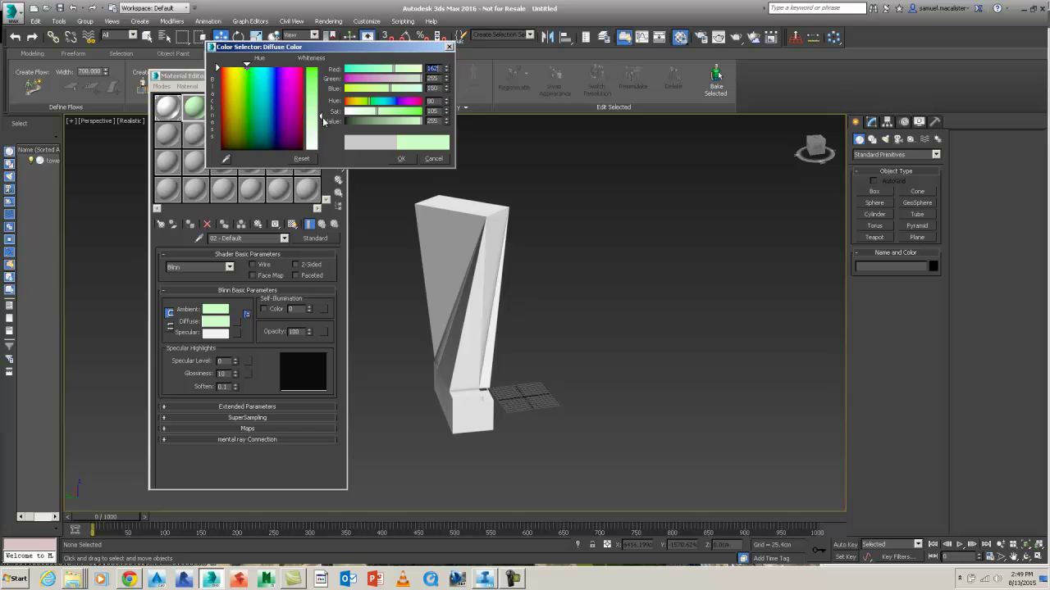
left_click_drag(322, 116, 323, 67)
left_click(410, 159)
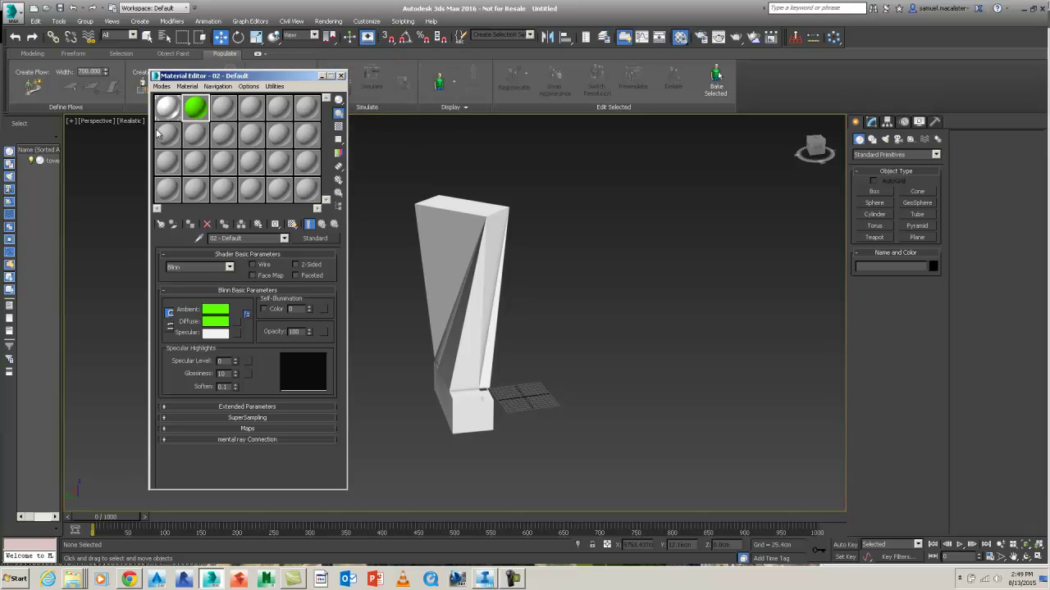
left_click_drag(194, 108, 426, 231)
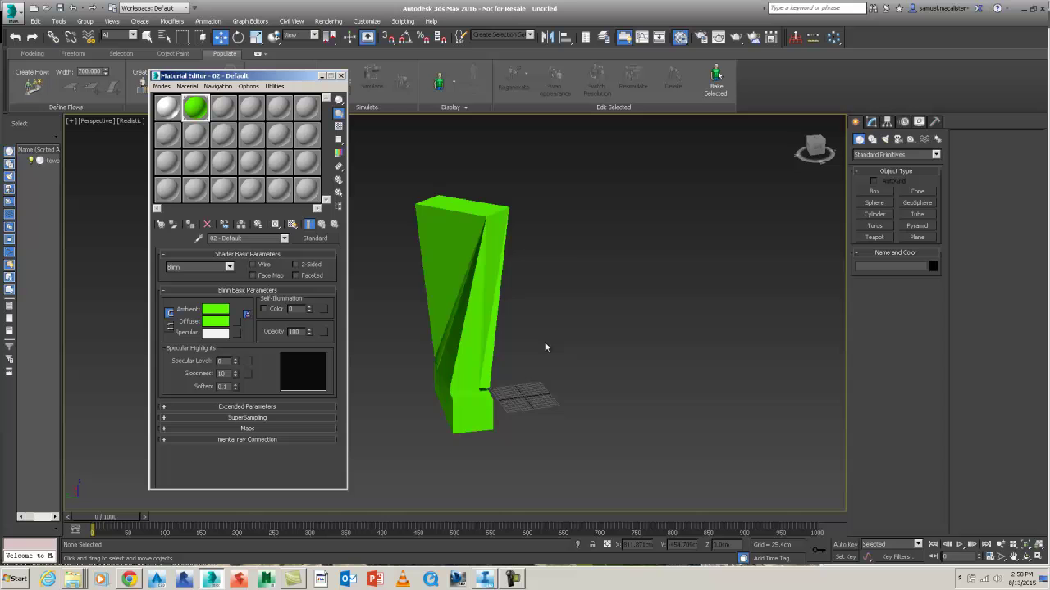
Step: Choose a Bitmap map for the diffuse color of the third sample material and move the image file dialog over the scene's center
mouse_move(547, 345)
middle_mouse_down()
mouse_move(627, 337)
mouse_move(517, 336)
mouse_move(541, 336)
middle_mouse_up()
left_click(223, 109)
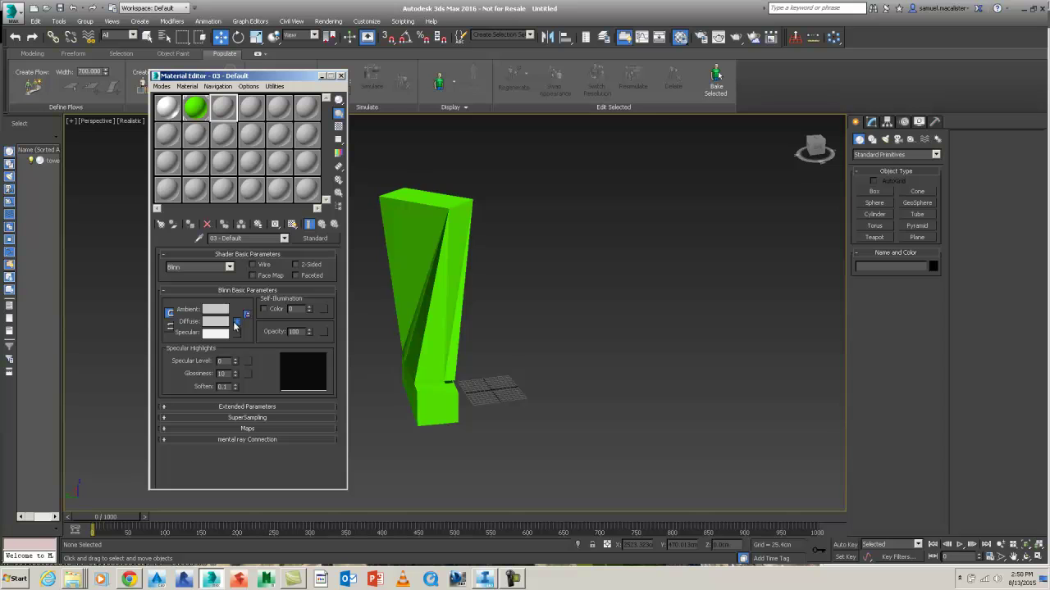
left_click(235, 323)
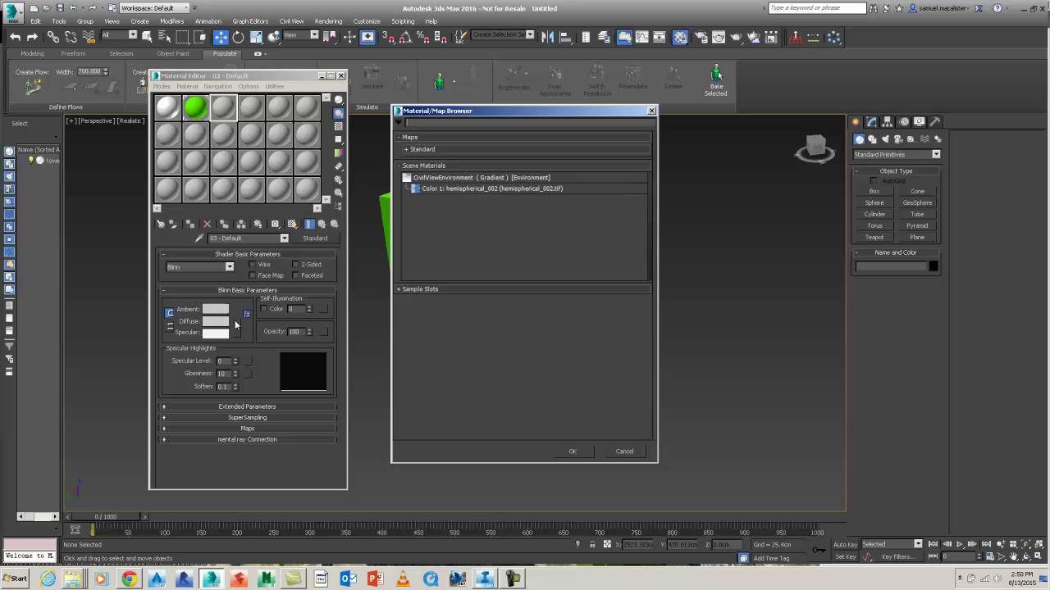
left_click(408, 150)
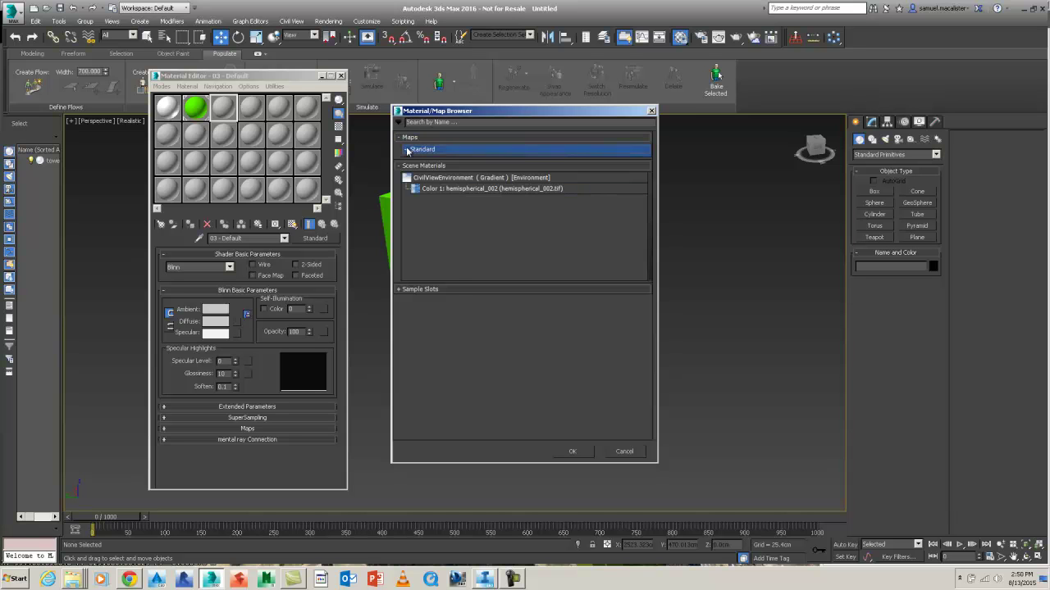
double_click(423, 161)
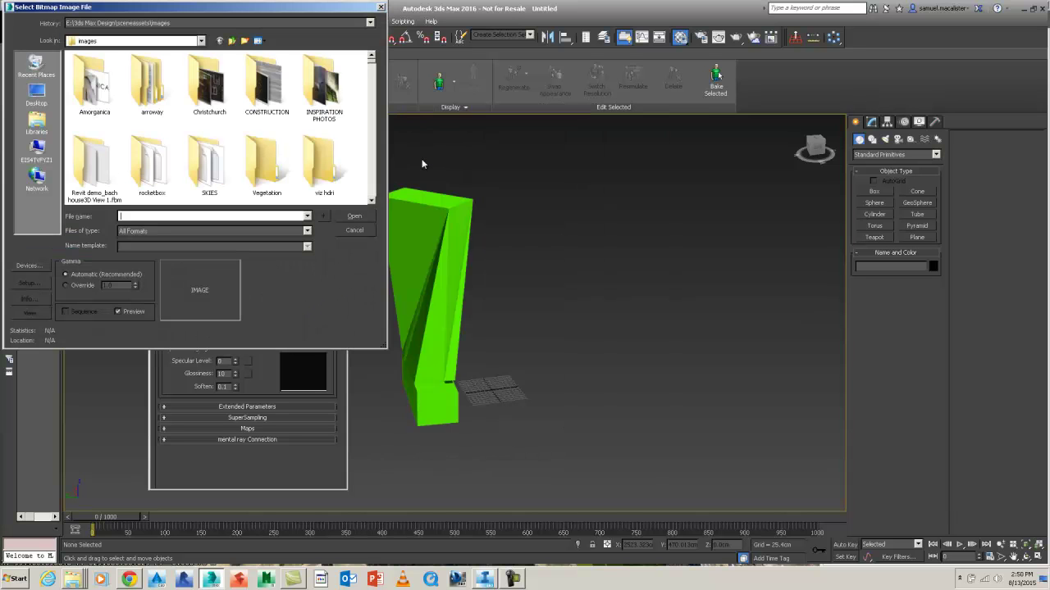
left_click_drag(220, 15, 404, 73)
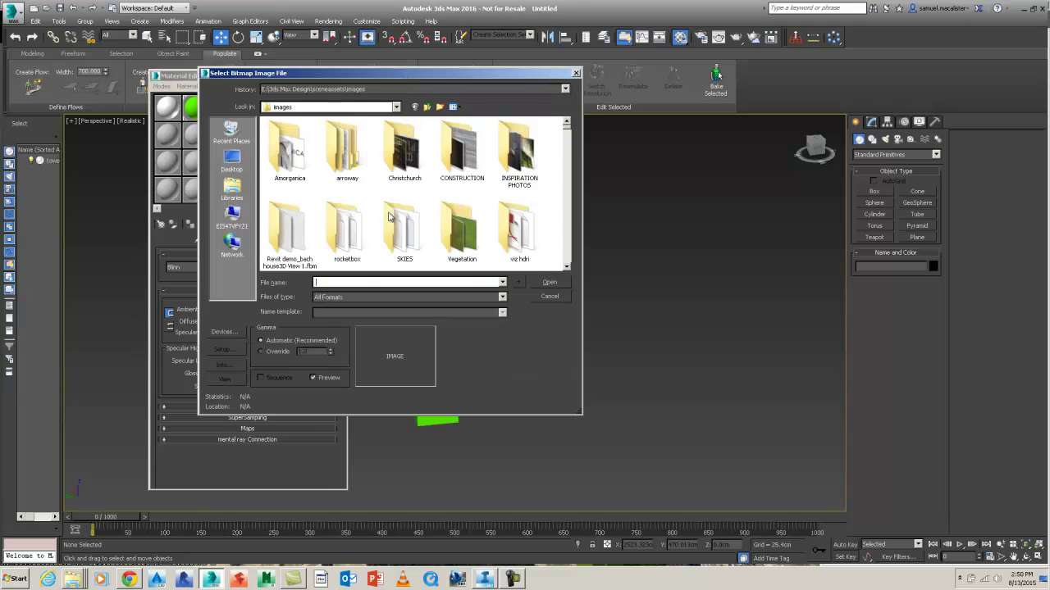
Step: Load cb1.jpg from the 3ds max folder in AU data as the diffuse bitmap
left_click(333, 90)
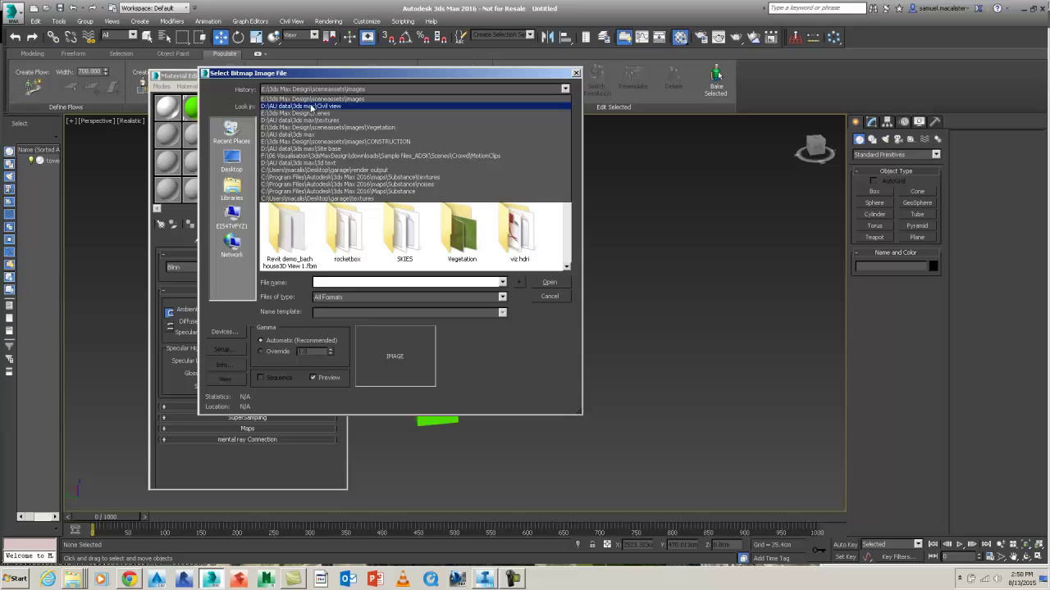
left_click(312, 107)
left_click(427, 107)
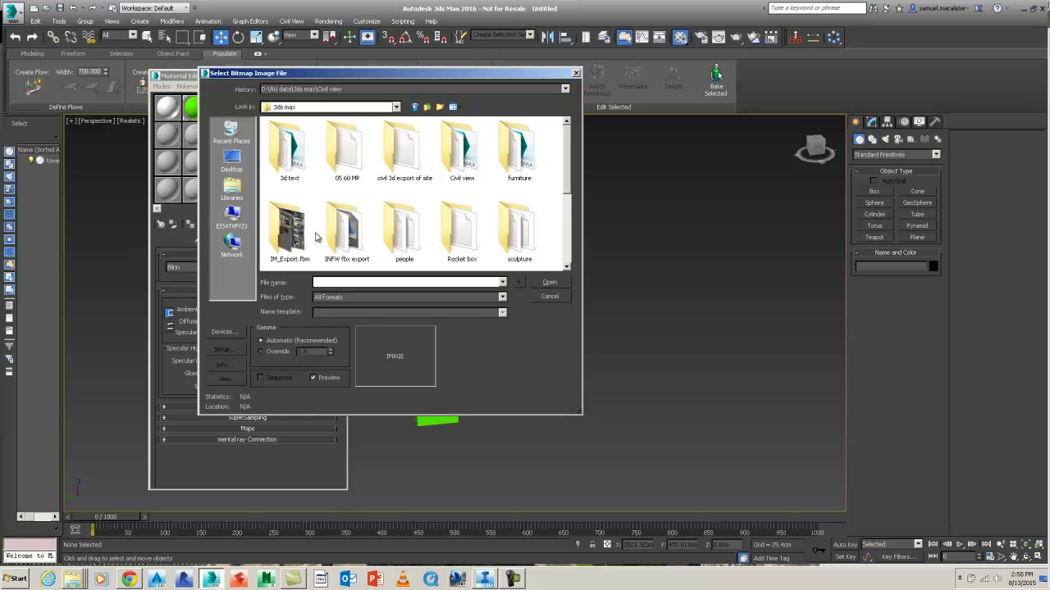
left_click(292, 223)
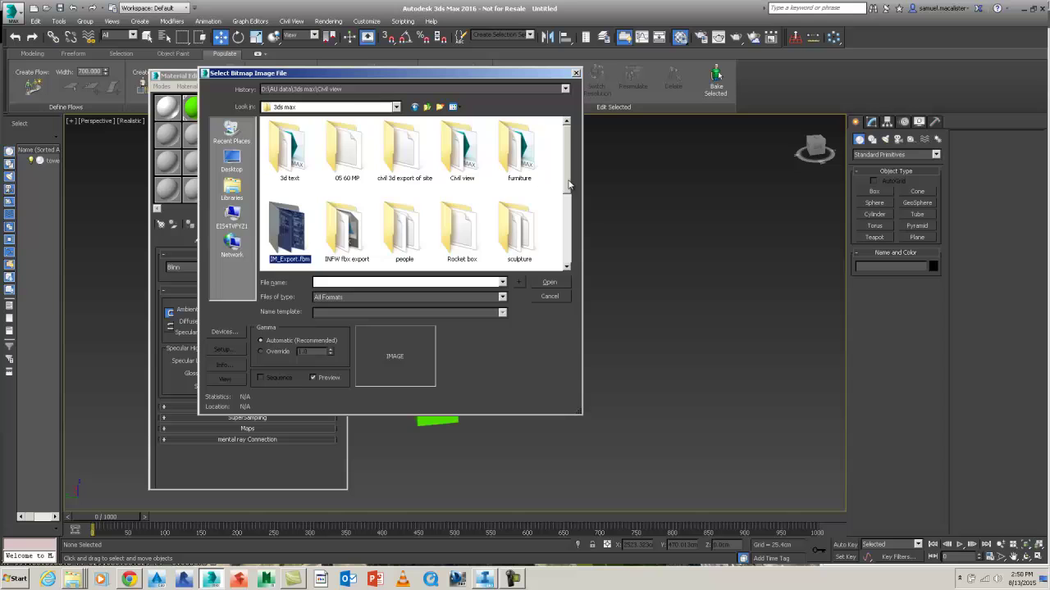
left_click_drag(568, 182, 568, 252)
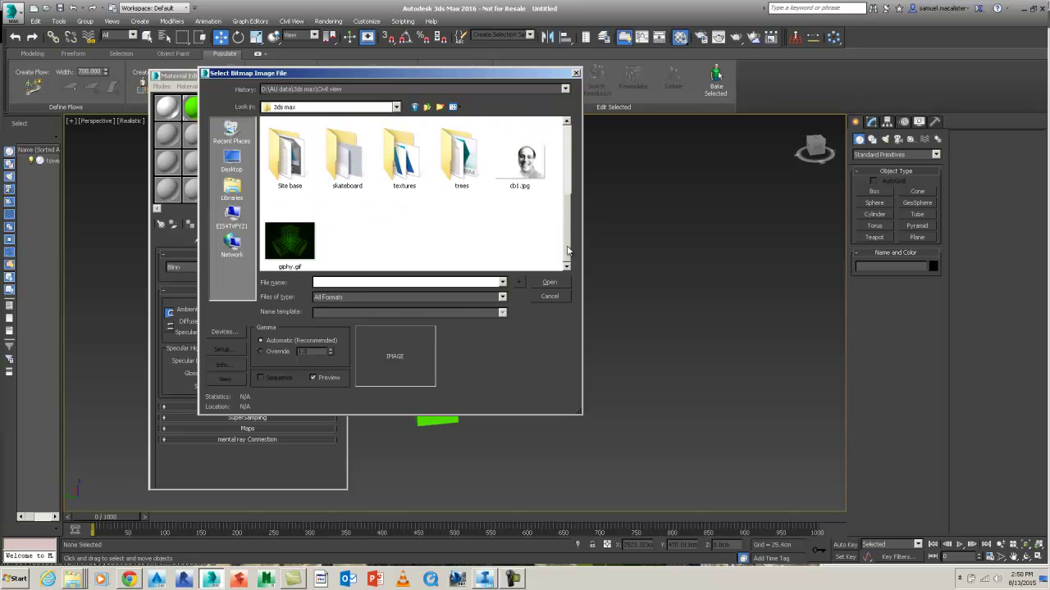
left_click(528, 171)
left_click(546, 280)
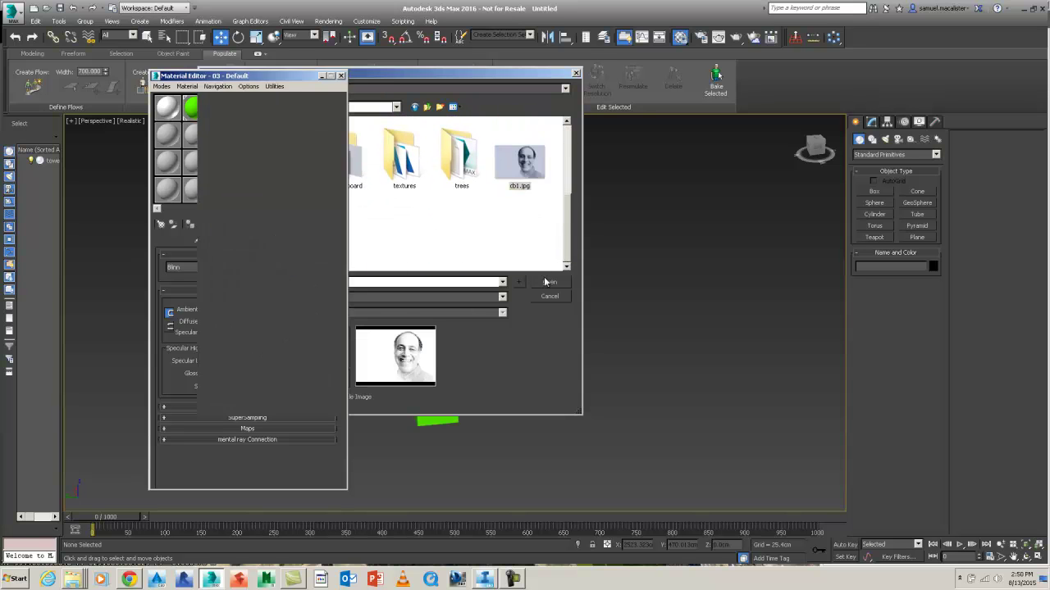
Step: Open an enlarged preview of the third sample material beside the tower and change its sample shape to a box
double_click(223, 106)
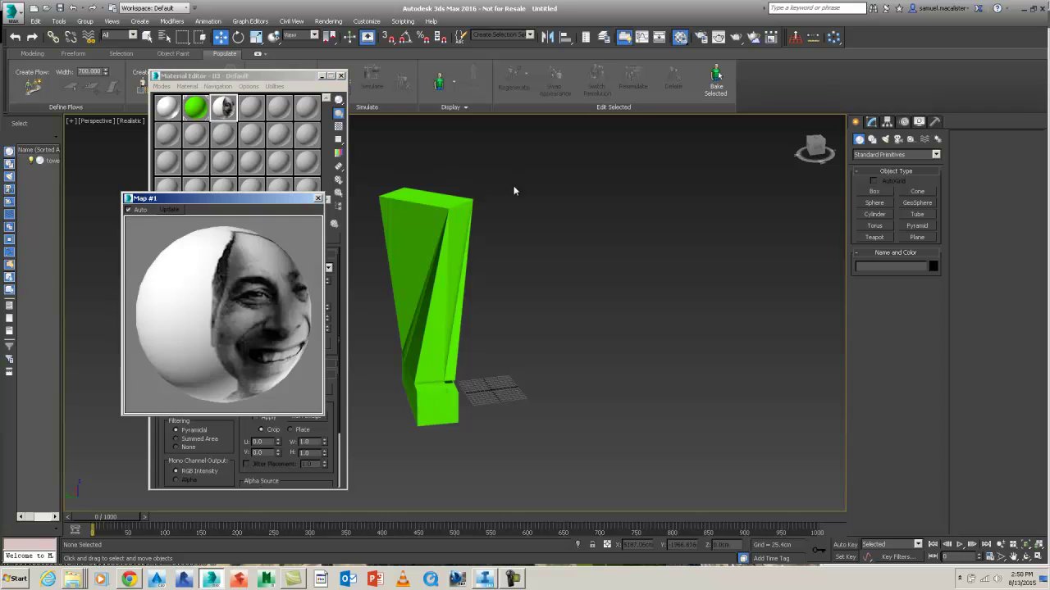
left_click_drag(217, 199, 635, 165)
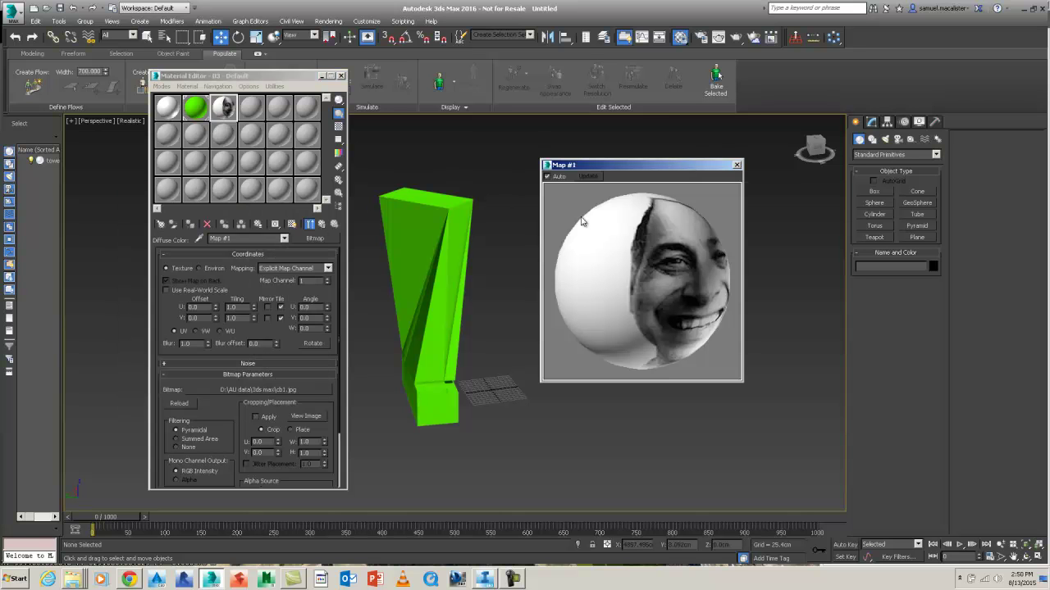
left_click_drag(338, 99, 377, 100)
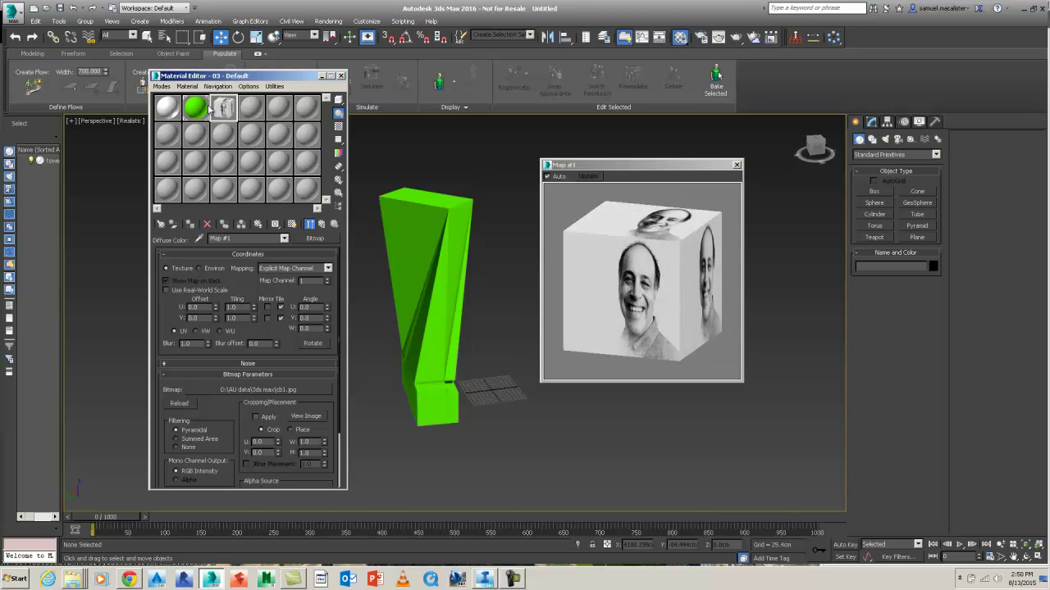
Step: Apply the bitmap material to the tower with its map shown shaded in the viewport, and close the enlarged preview
left_click_drag(224, 111, 389, 238)
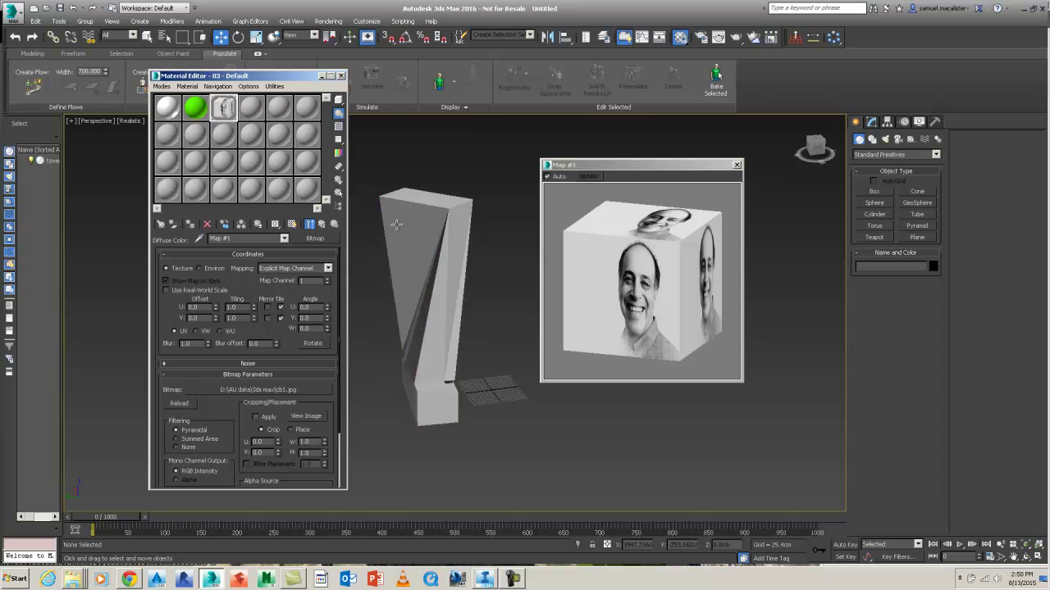
left_click(293, 225)
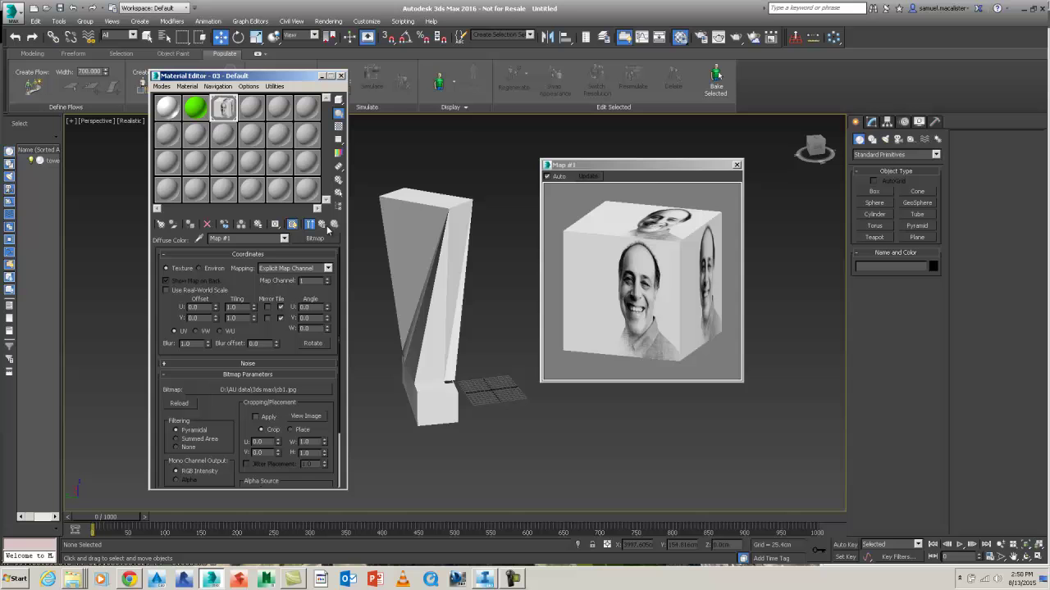
left_click_drag(566, 167, 574, 273)
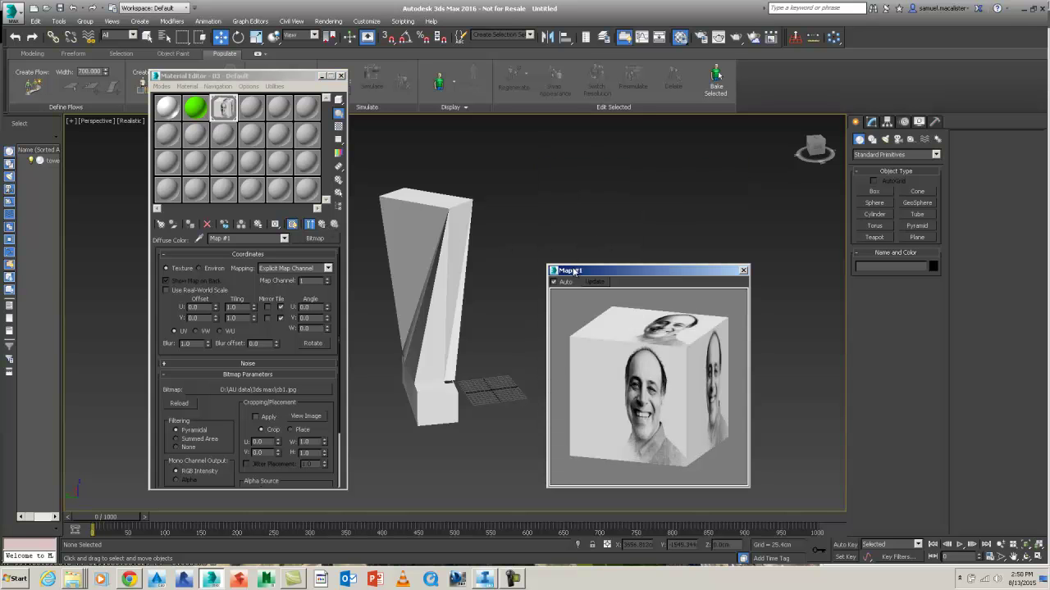
left_click(742, 272)
Step: Select the tower and add a UVW Map modifier to it
scroll(606, 326, "up", 5)
left_click(470, 300)
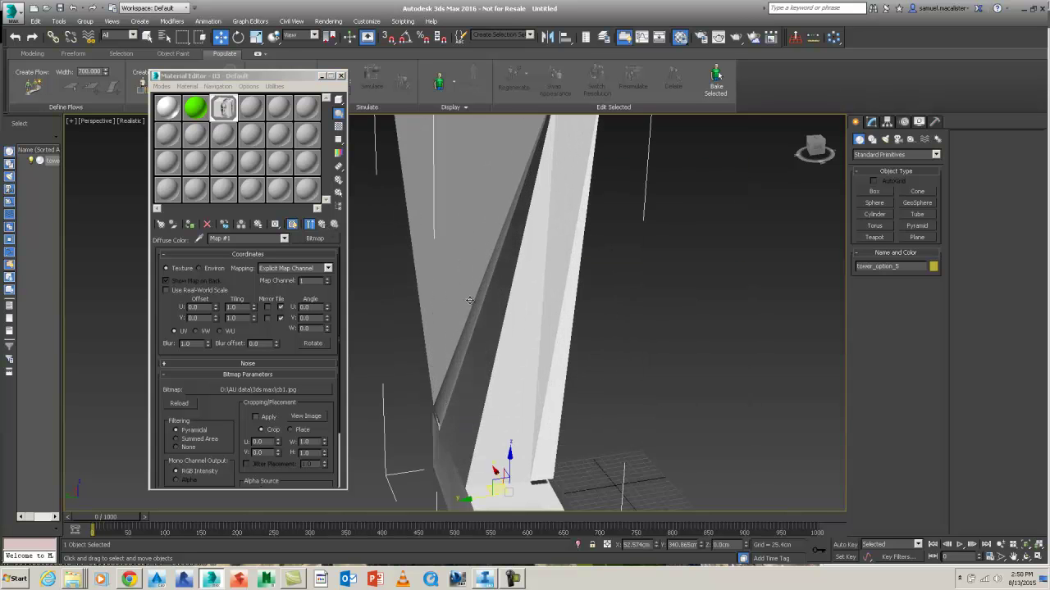
middle_click_drag(470, 300, 566, 306, "alt")
scroll(520, 317, "down", 5)
scroll(533, 300, "up", 5)
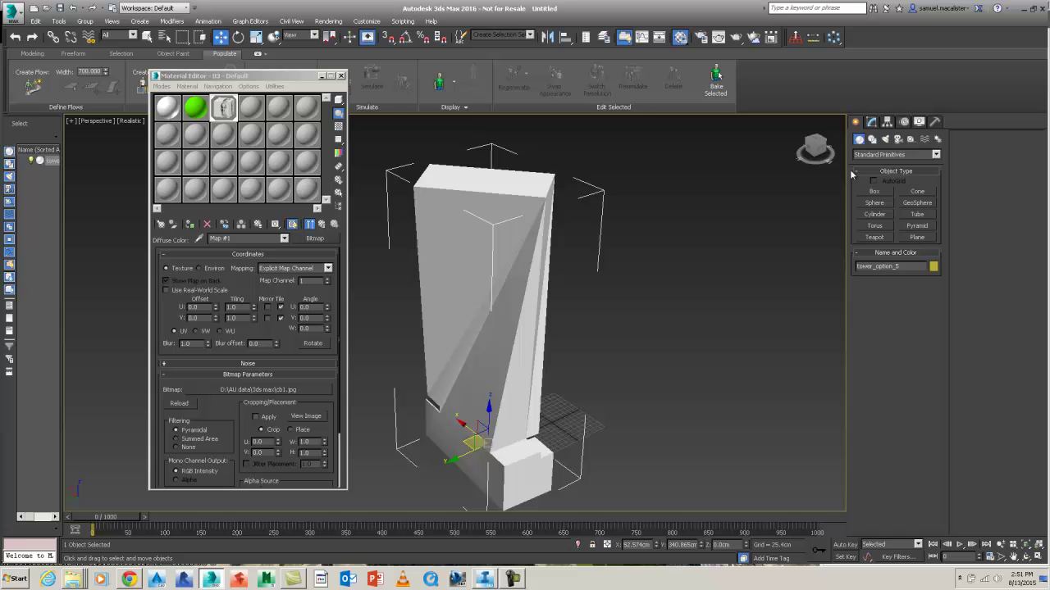
left_click(871, 123)
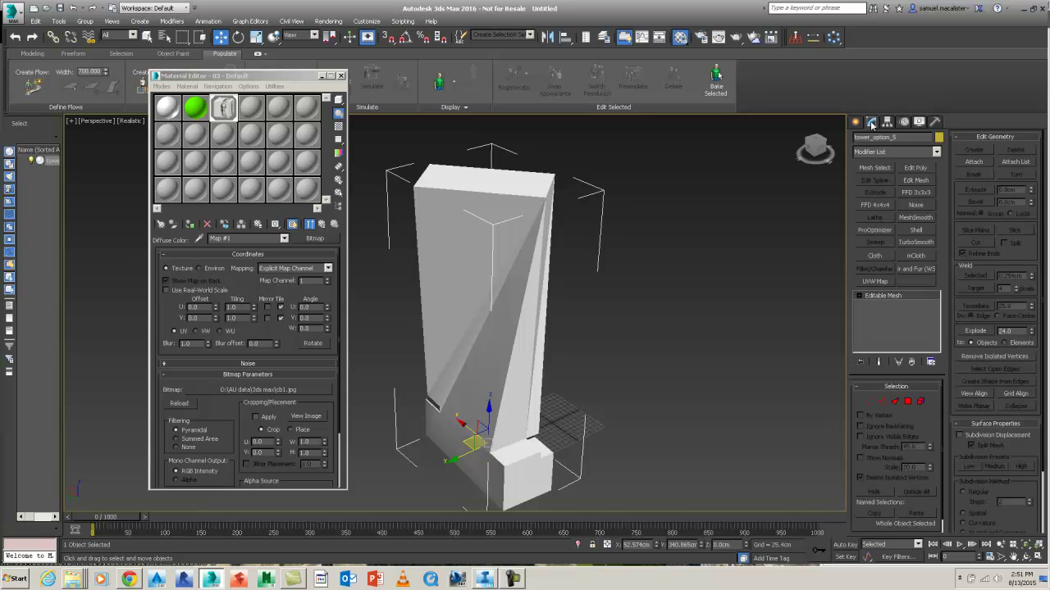
left_click(874, 282)
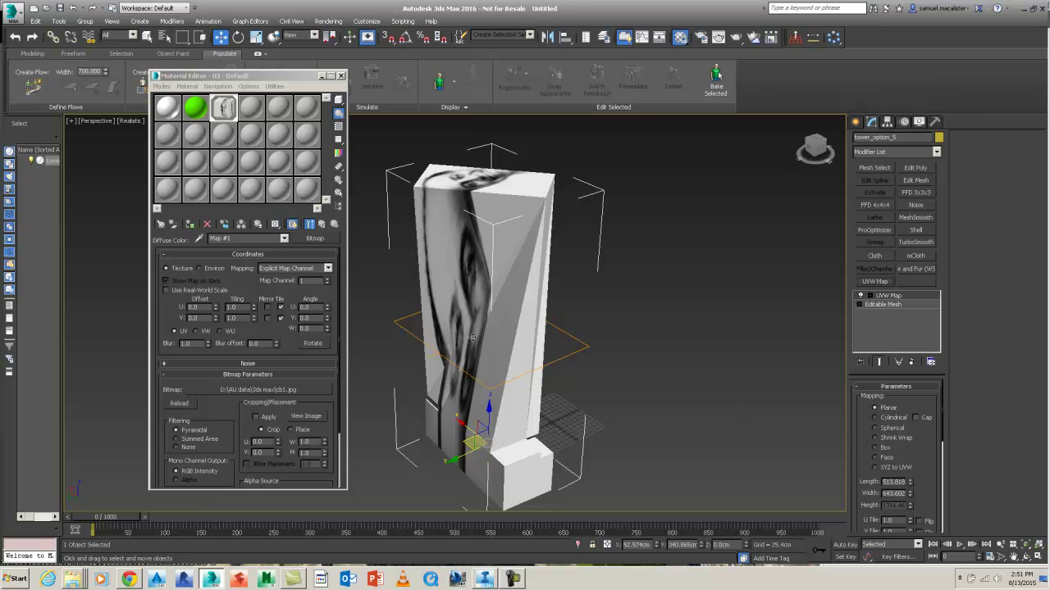
Step: Set the tower's UVW mapping type to Box and reduce the mapping height to about 921.67
middle_click_drag(472, 337, 756, 386, "alt")
left_click(874, 448)
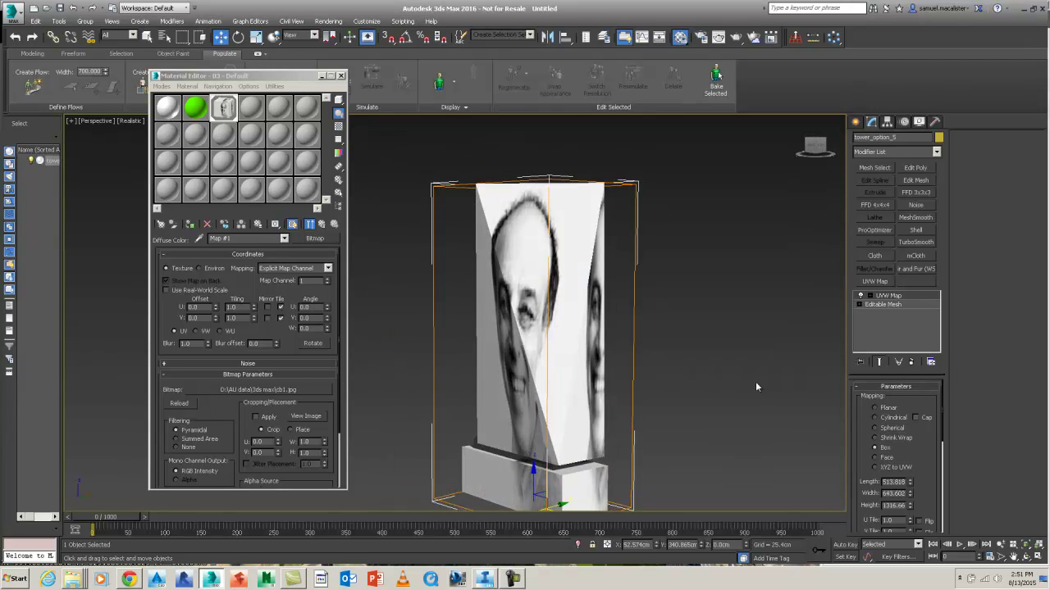
mouse_move(863, 455)
left_mouse_down()
mouse_move(876, 422)
mouse_move(908, 444)
mouse_move(896, 489)
mouse_move(857, 439)
left_mouse_up()
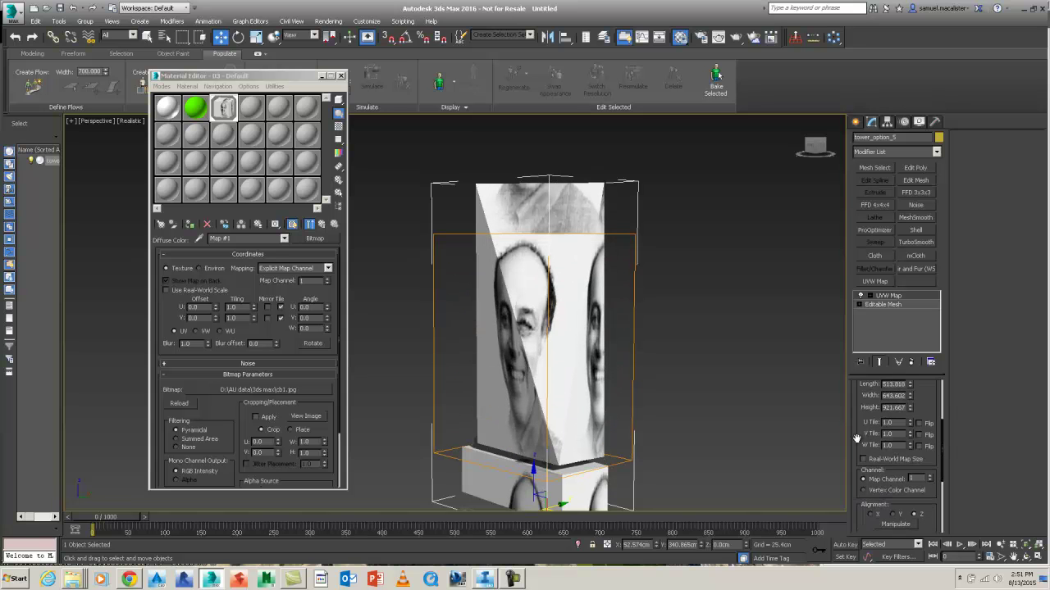
Step: Fit the box mapping gizmo to the tower's full extents and check the texture on its top and sides
scroll(861, 502, "down", 3)
left_click(875, 488)
middle_click_drag(597, 415, 506, 425, "alt")
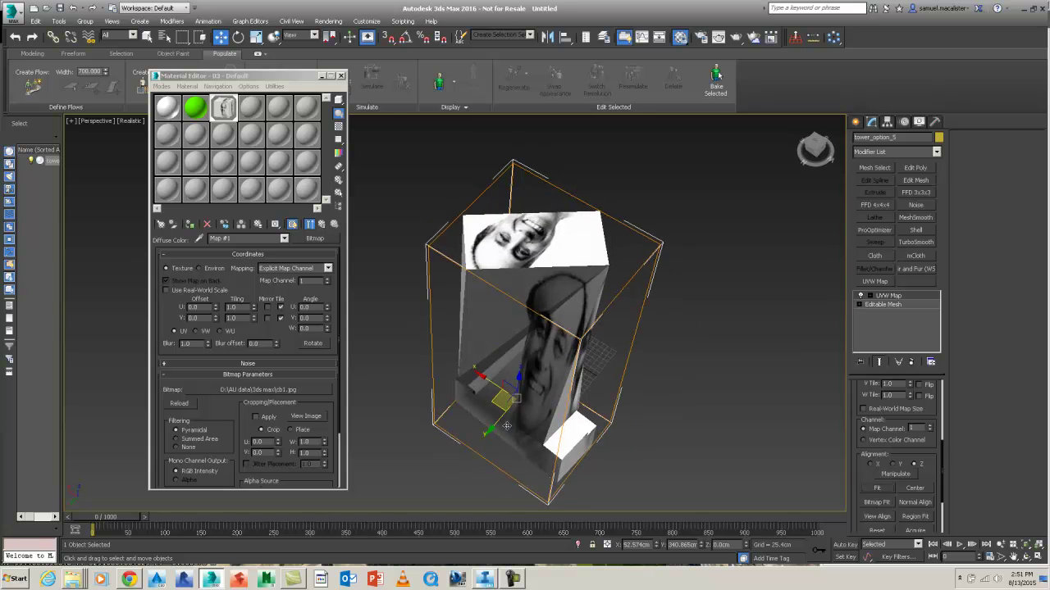
Step: Close the Material Editor, frame the textured tower in the view, and start an export of the scene
left_click_drag(284, 85, 256, 96)
left_click(302, 87)
key("z")
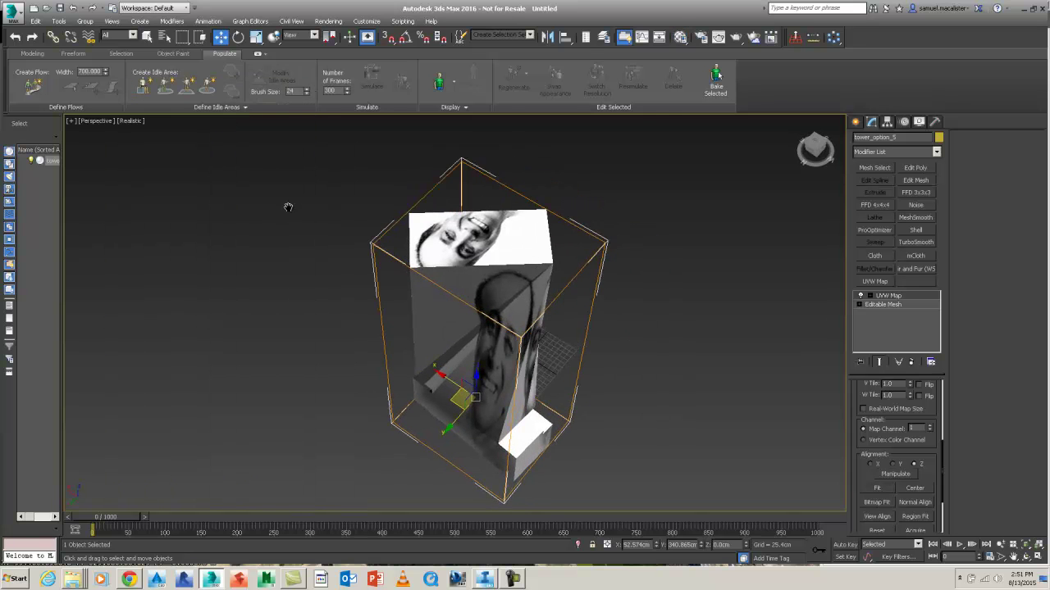
left_click(16, 17)
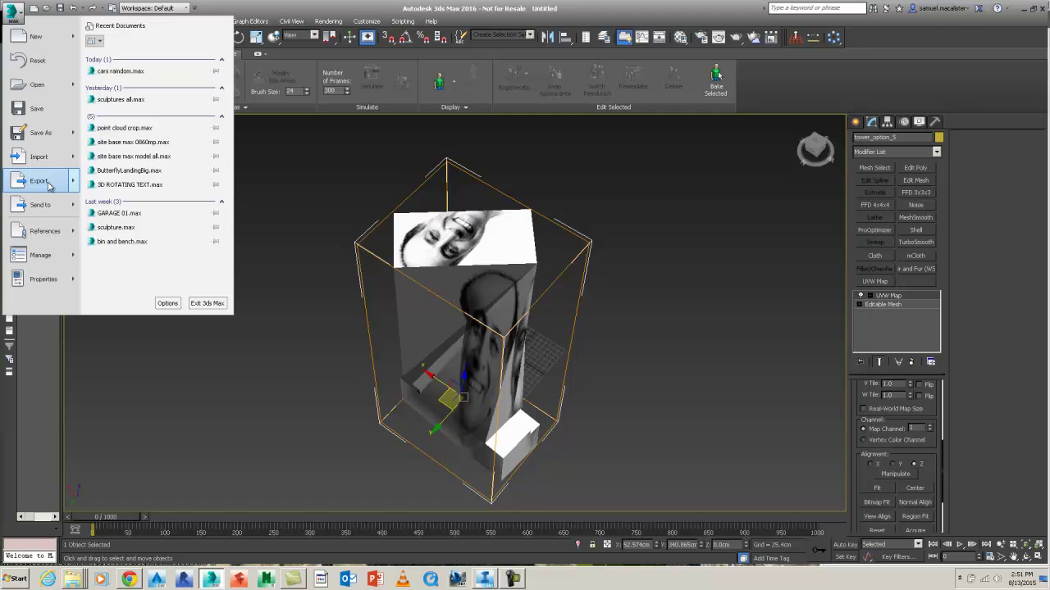
left_click(127, 88)
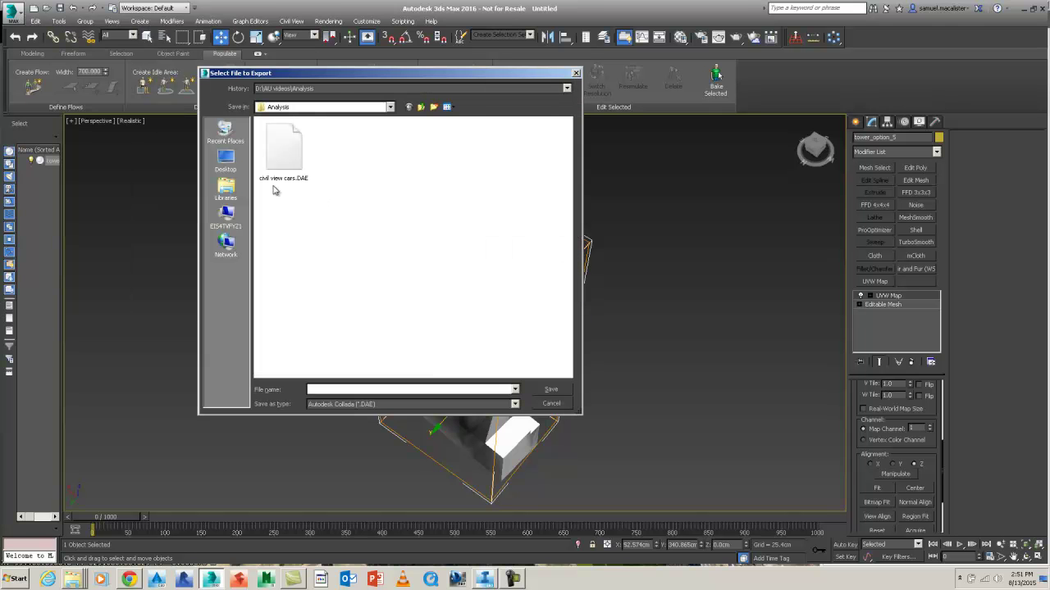
left_click(333, 89)
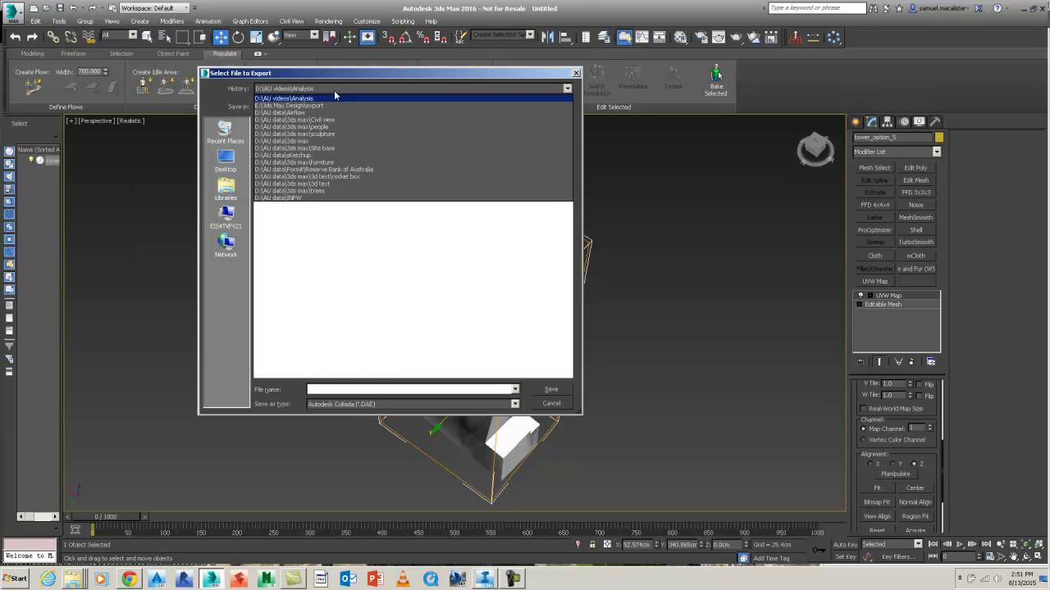
left_click(296, 105)
left_click(421, 109)
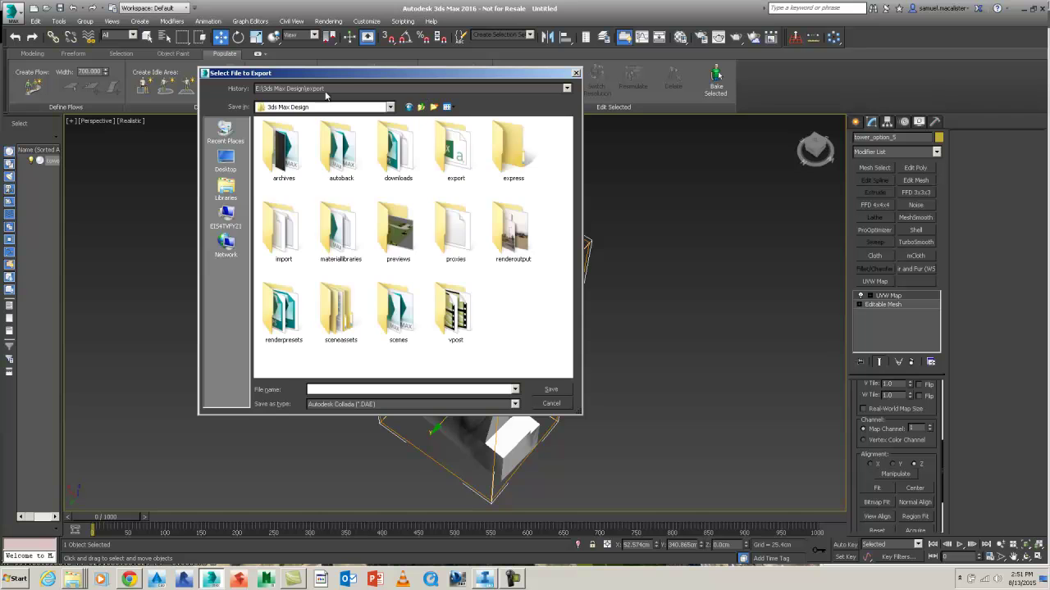
left_click(418, 89)
left_click(414, 111)
Step: Set the export destination to the obj tower options folder inside AU data, Formit
left_click(419, 107)
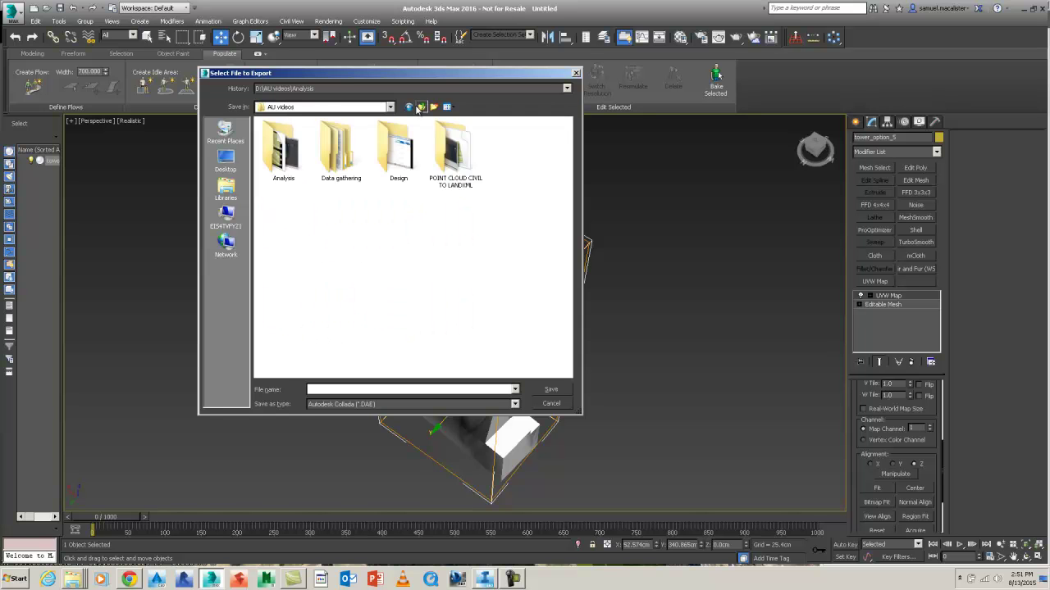
left_click(420, 107)
double_click(342, 152)
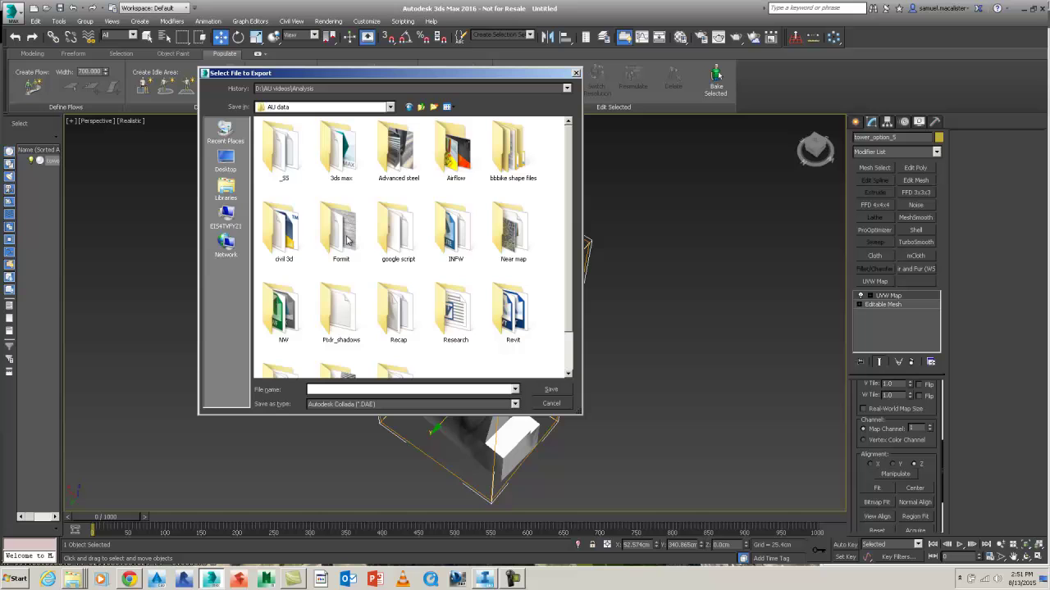
double_click(334, 224)
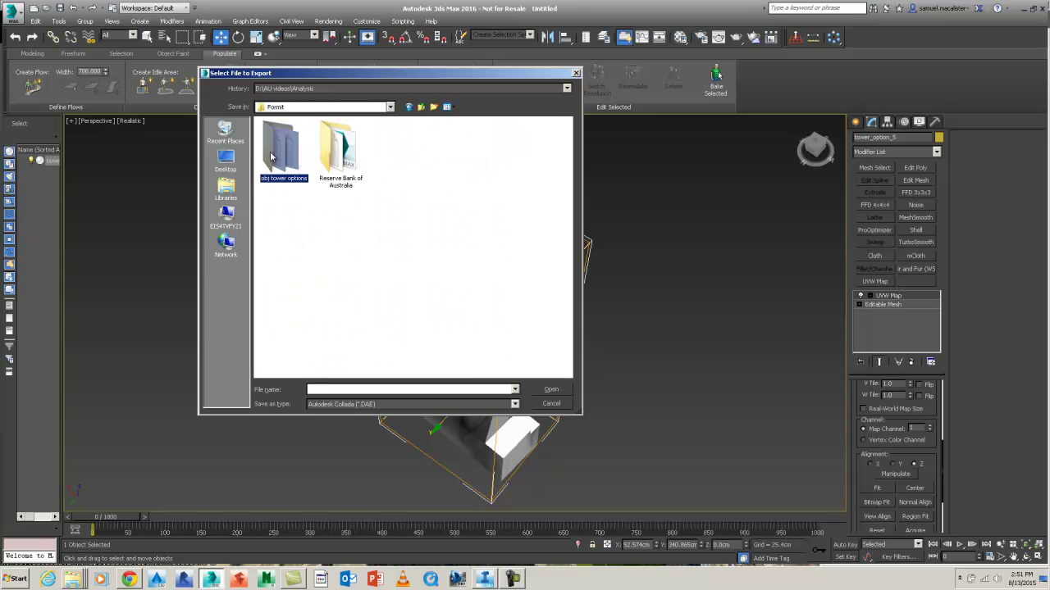
double_click(271, 153)
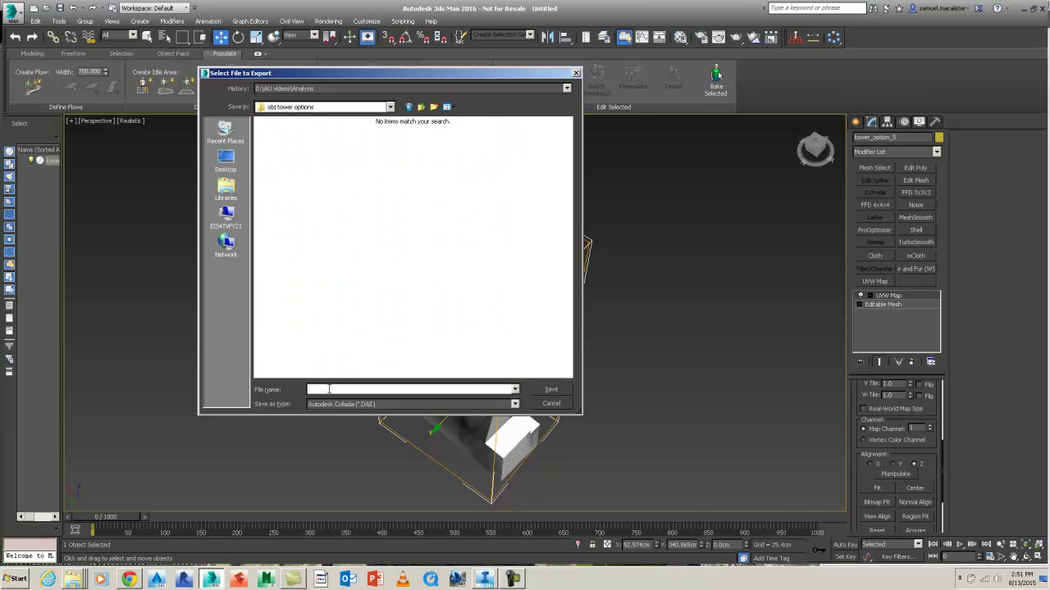
Step: Export the tower as an Autodesk Collada (.DAE) file named "tower option 4 CB", accepting the default export settings
left_click(336, 404)
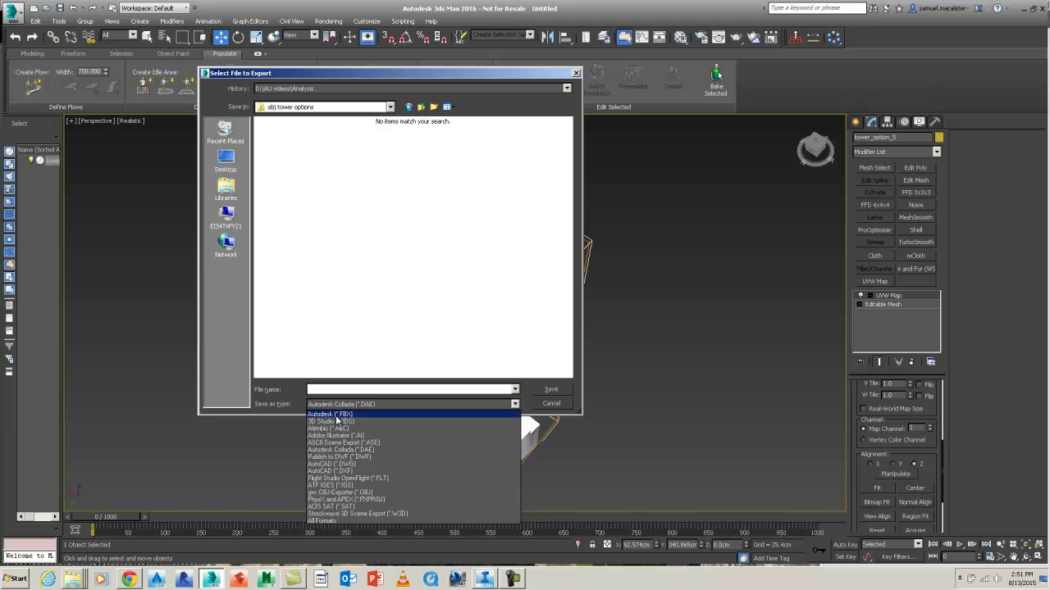
left_click(338, 389)
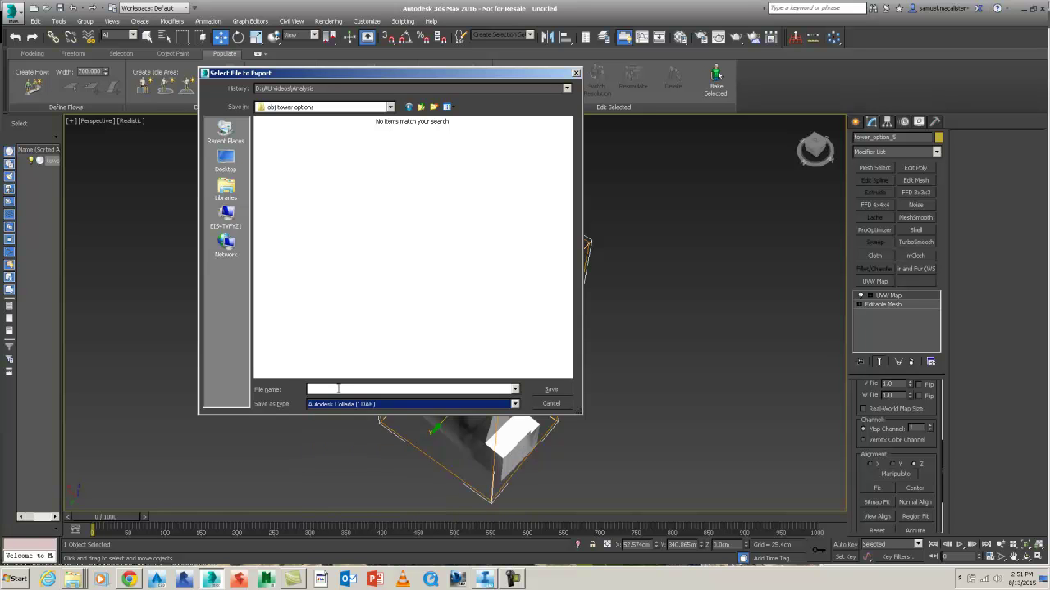
type("to")
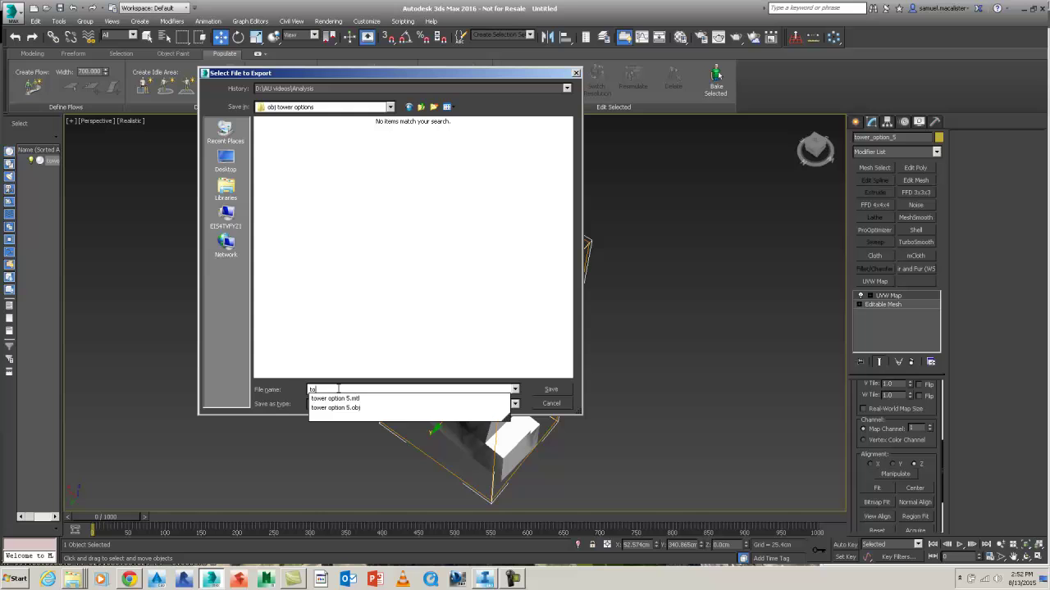
type("wer option 4 CB")
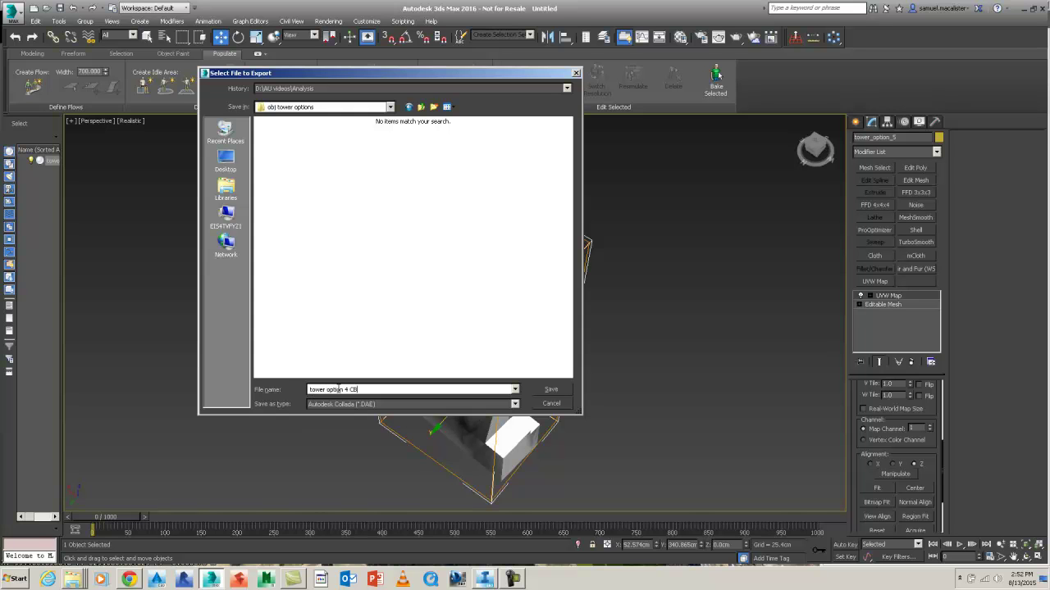
left_click(551, 389)
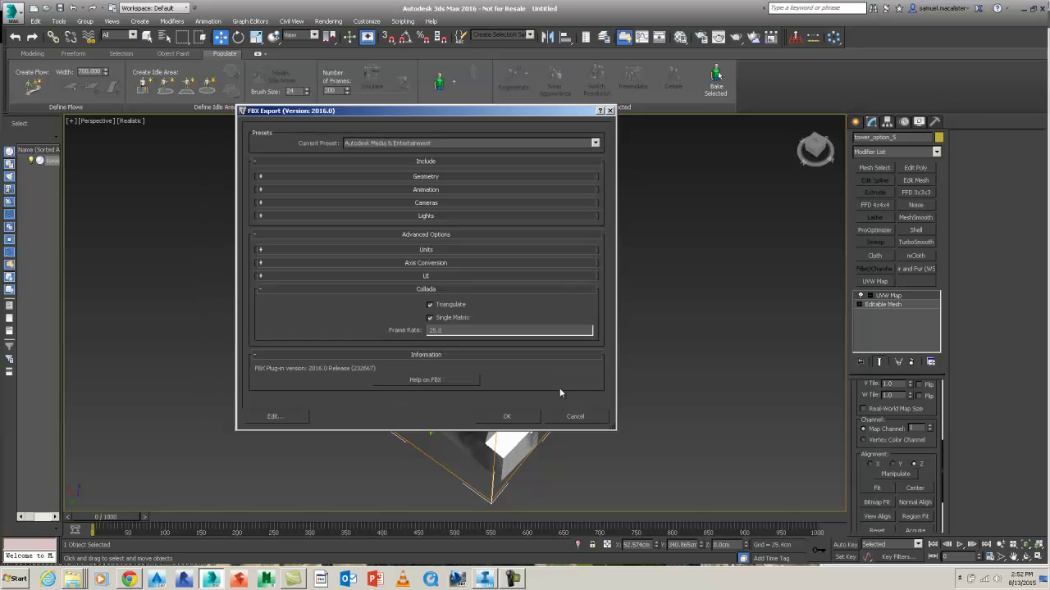
left_click(504, 418)
left_click(656, 357)
Step: Switch to InfraWorks and delete the untextured white tower from the city model
key("alt+Tab")
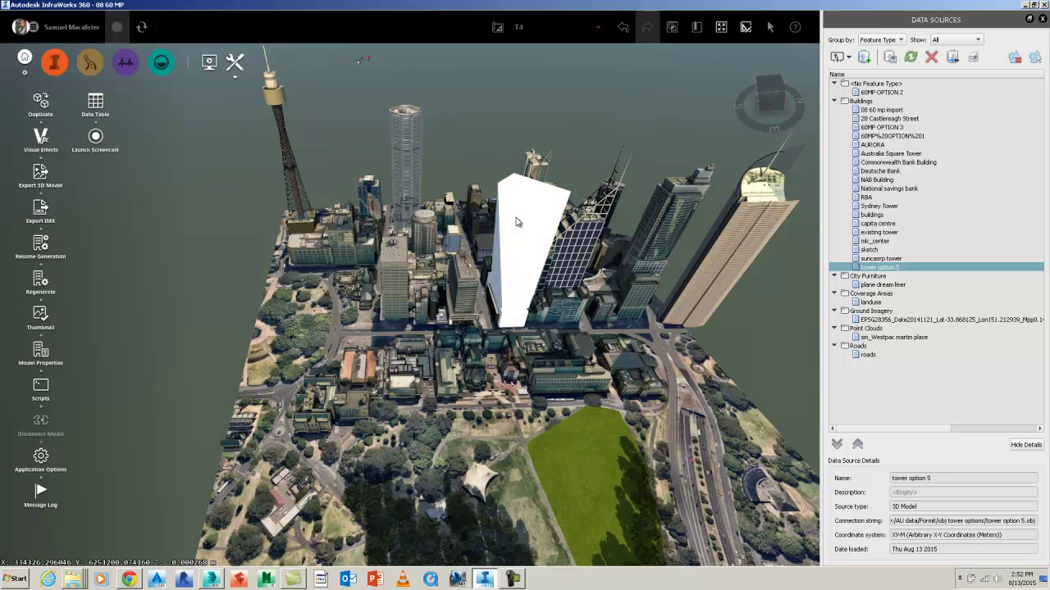
left_click(509, 270)
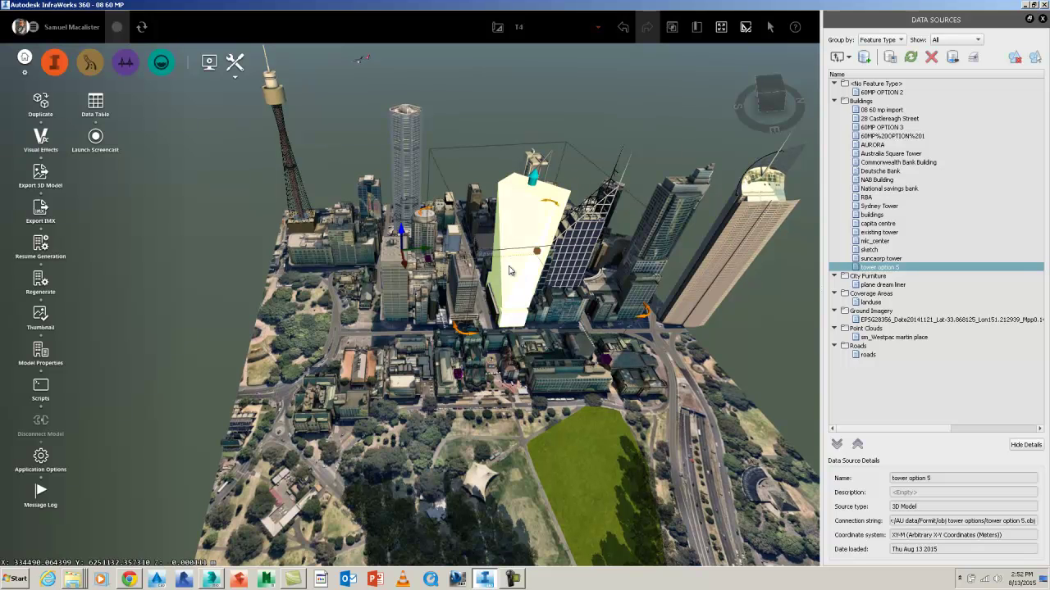
key("Delete")
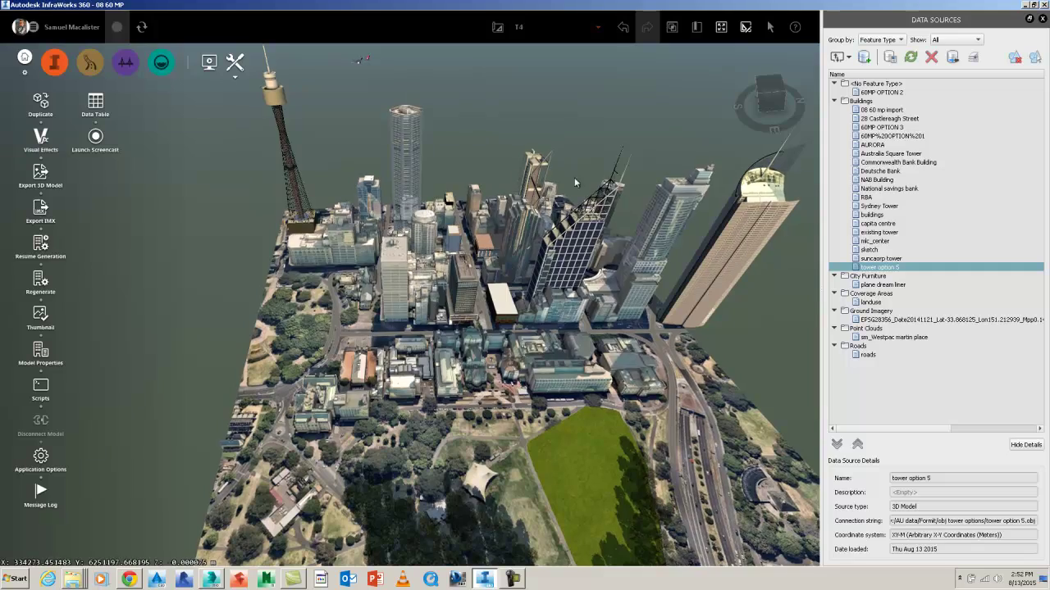
Step: Add "tower option 4 CB.DAE" from the obj tower options folder as a 3D model data source
left_click_drag(610, 128, 637, 128)
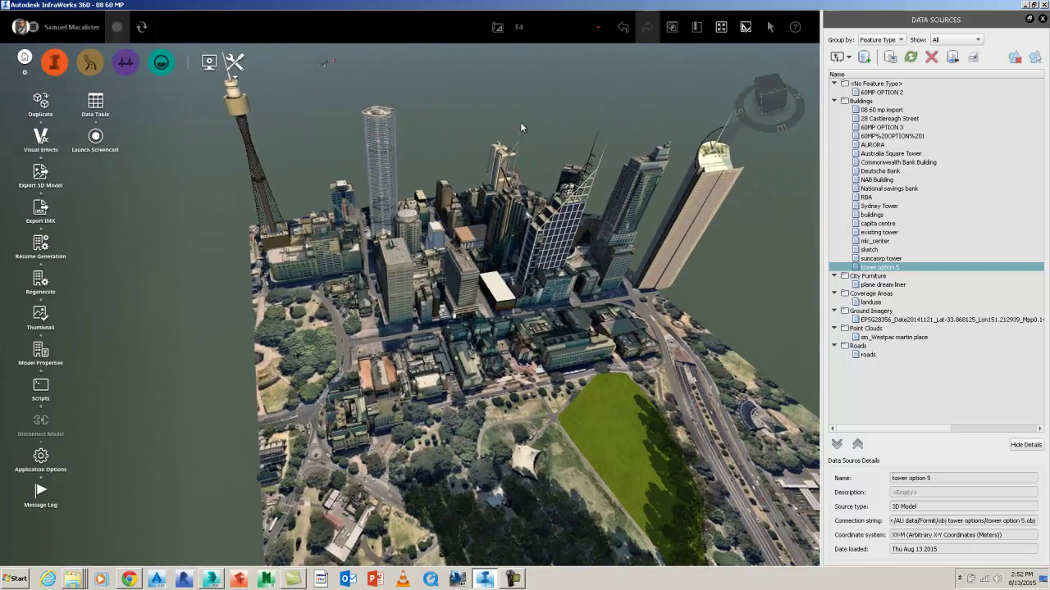
middle_click_drag(520, 126, 428, 110)
scroll(414, 217, "up", 3)
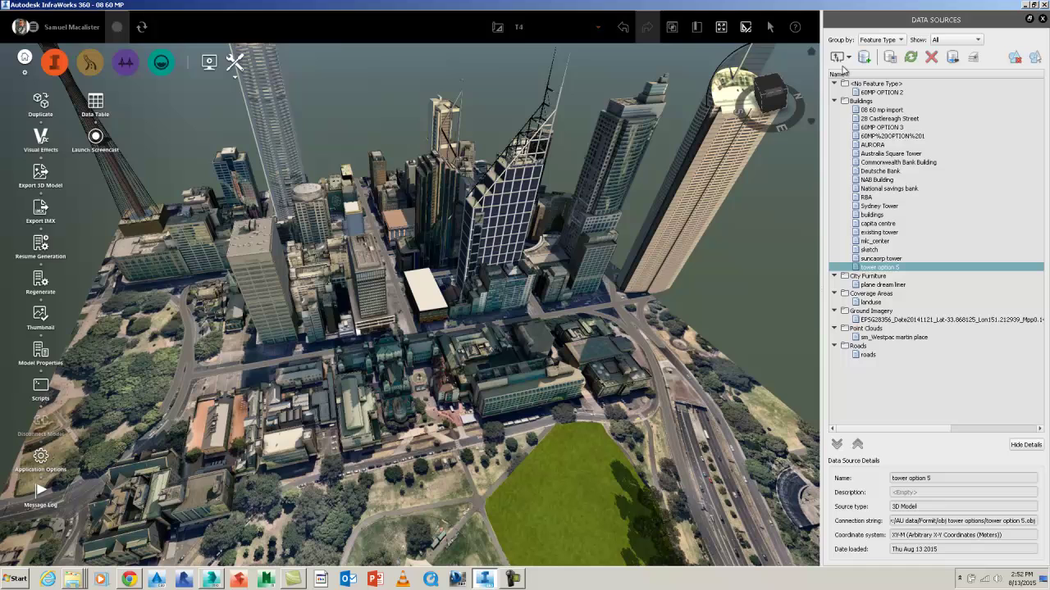
left_click(850, 58)
left_click(874, 72)
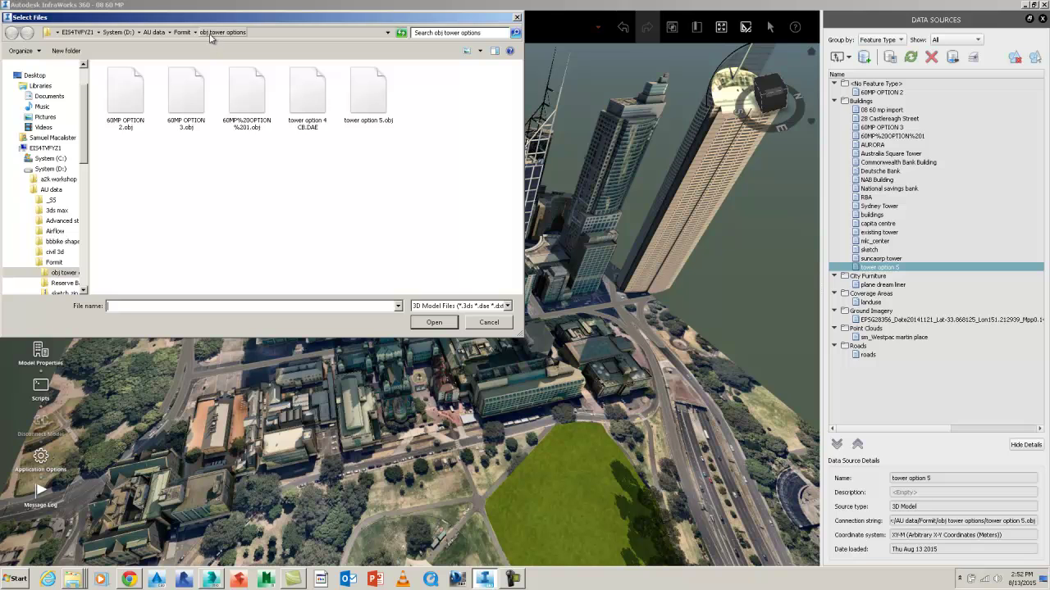
left_click(309, 123)
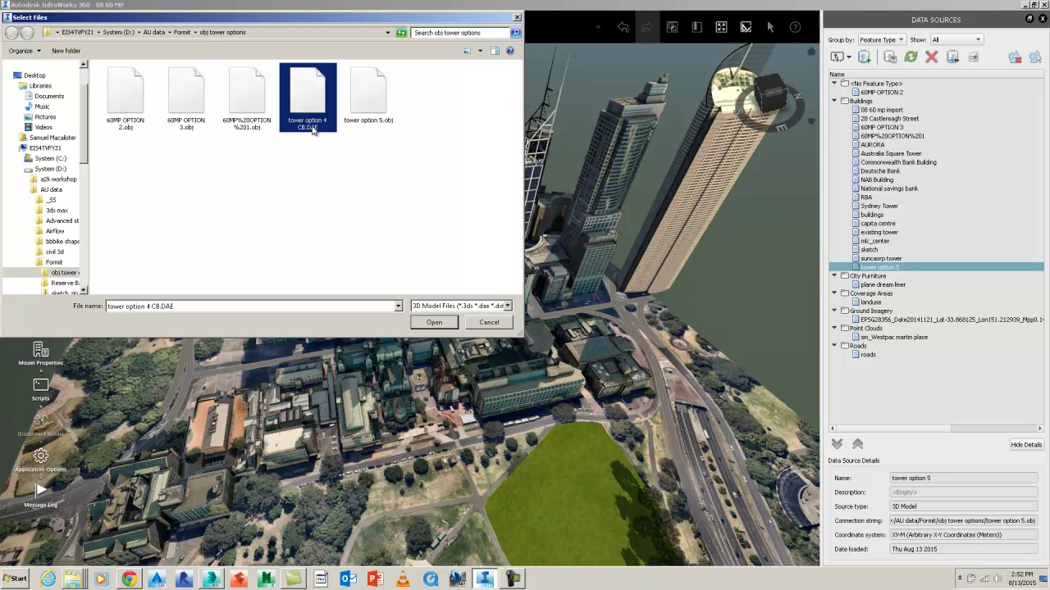
left_click(429, 323)
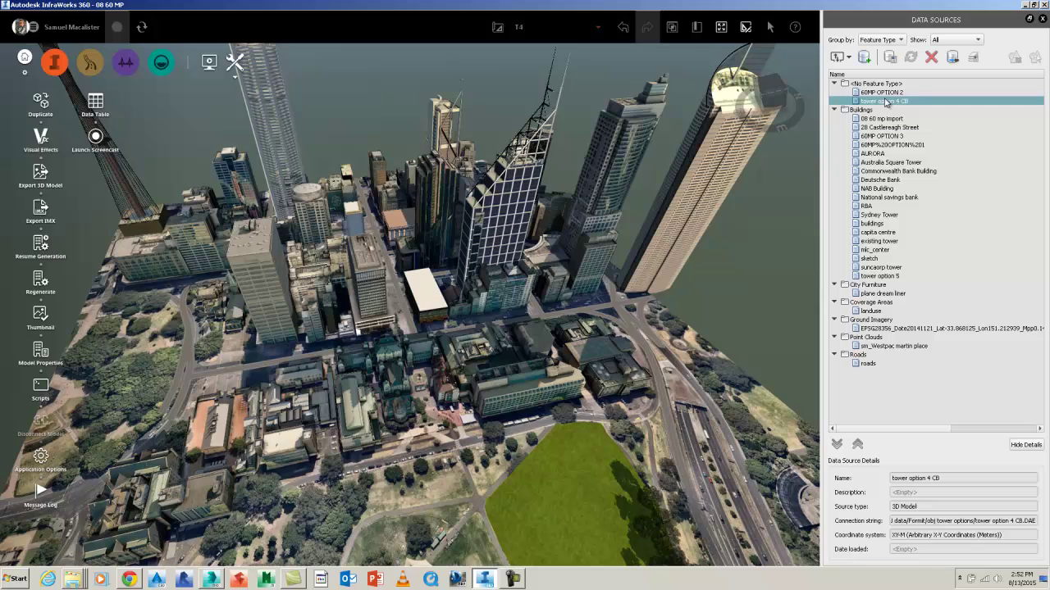
Step: Configure the tower option 4 CB data source as type Buildings and check its texture in the 3D model preview
left_click(882, 101)
double_click(883, 99)
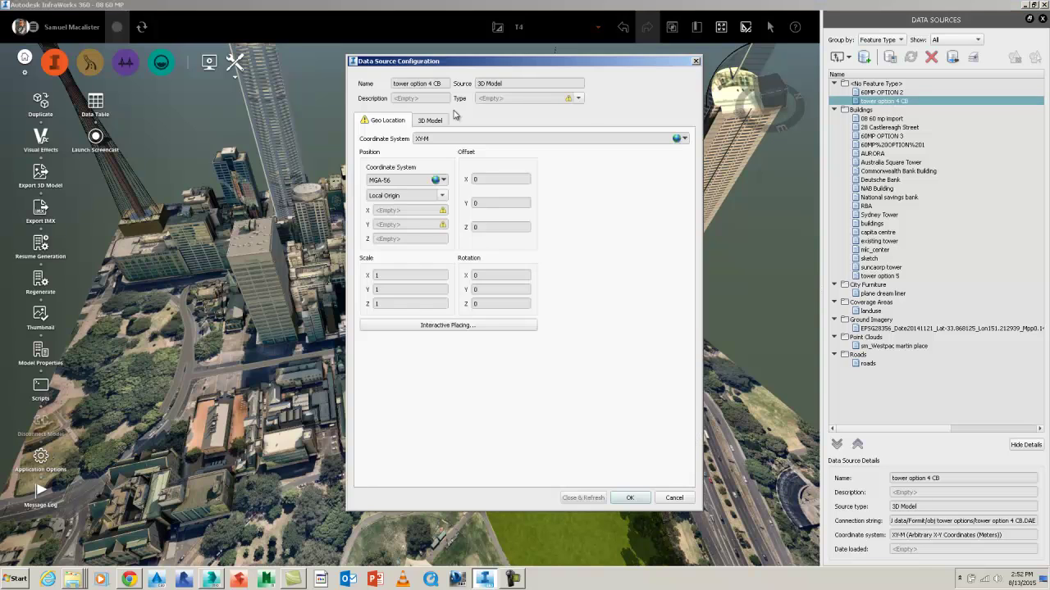
left_click(579, 98)
left_click(562, 123)
left_click(461, 121)
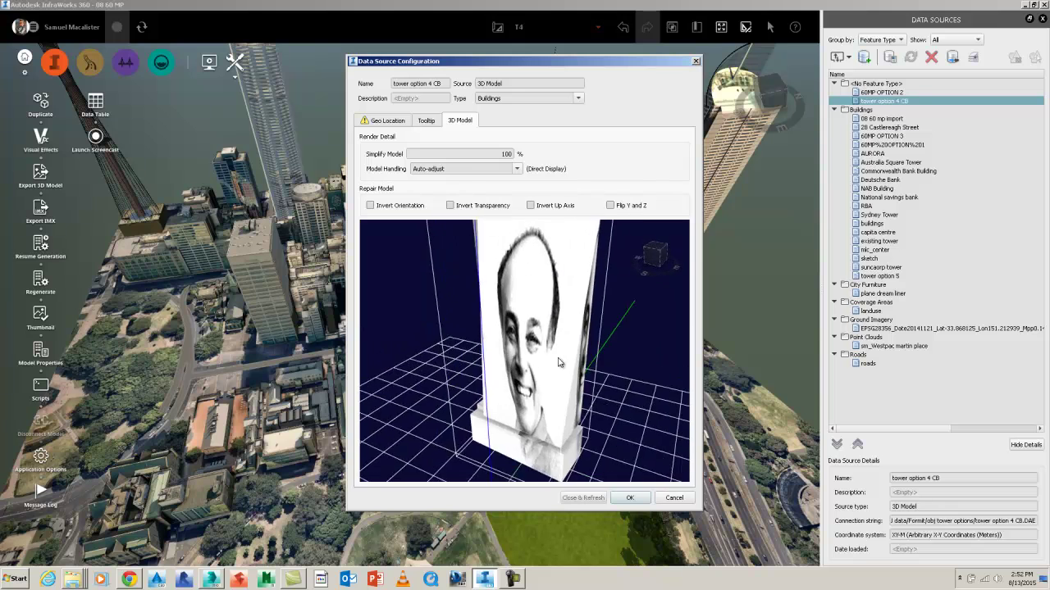
Step: Set the tower's position reference to Center 2D, place it interactively beside the low white-roofed building, and close and refresh the data source
left_click(385, 121)
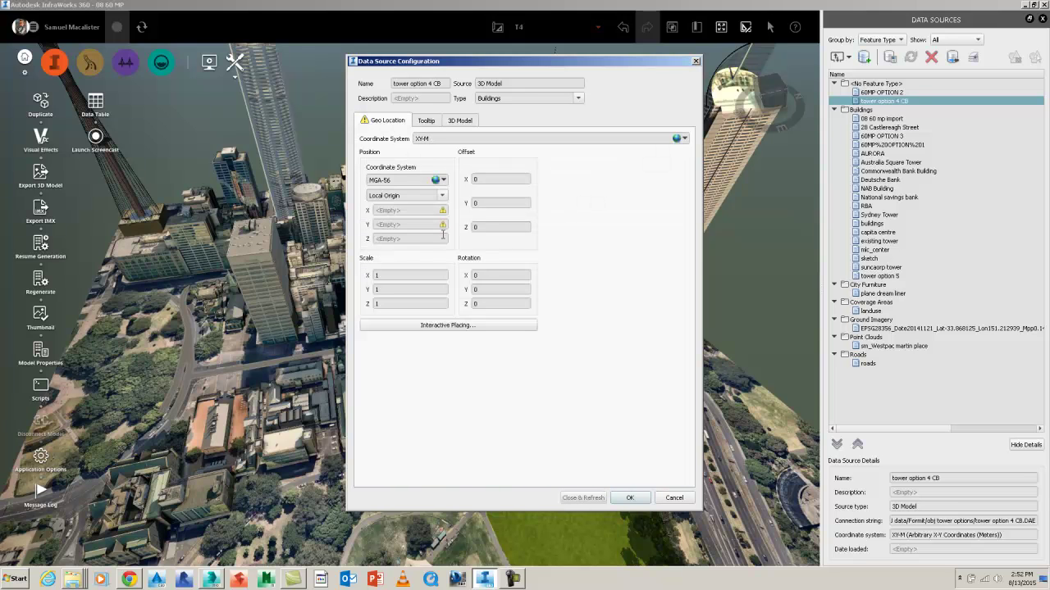
left_click(435, 196)
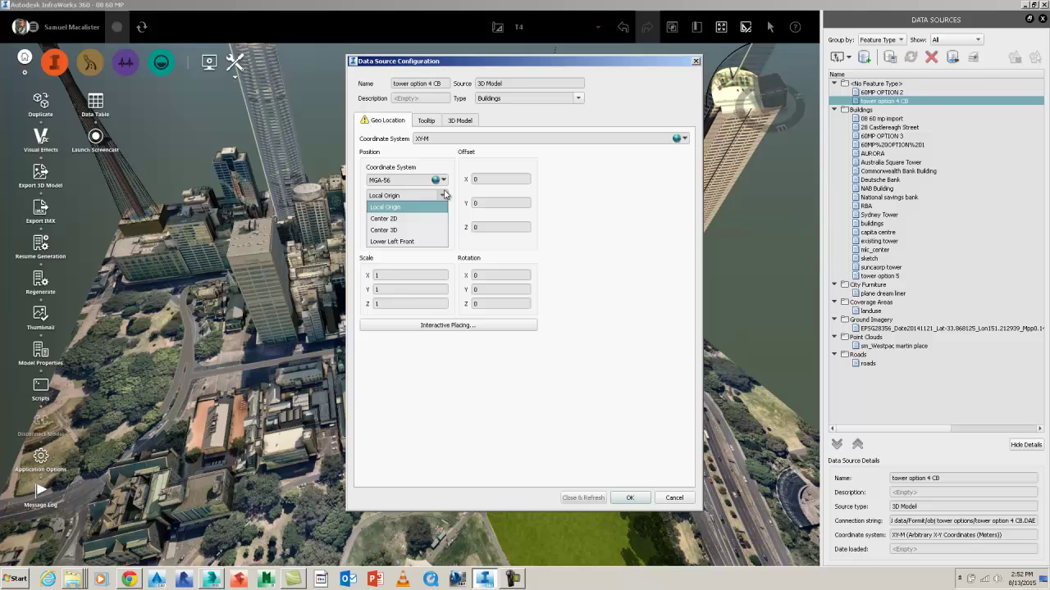
left_click(390, 220)
left_click(422, 326)
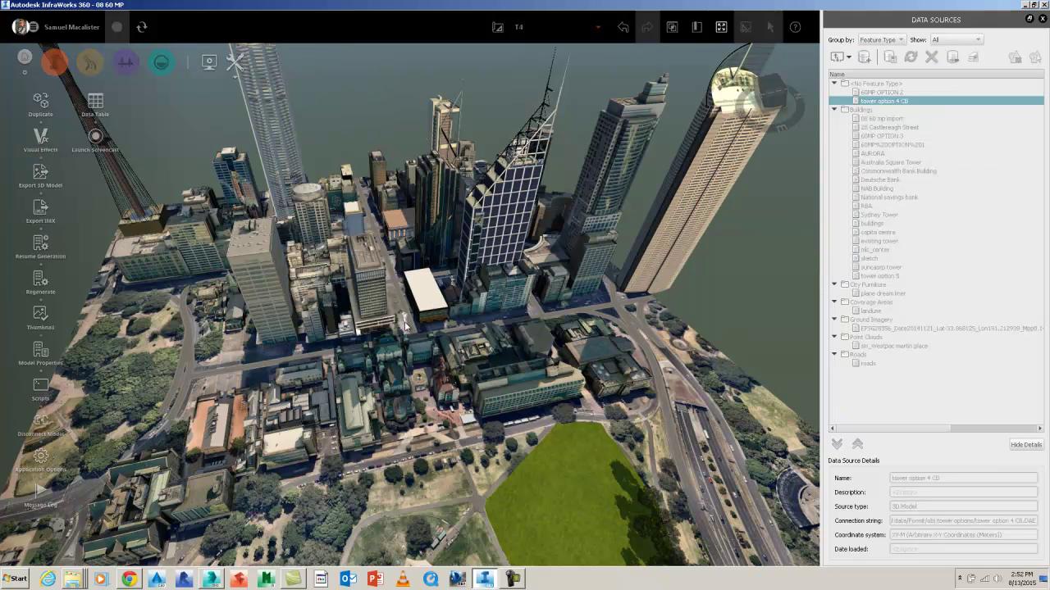
left_click(519, 302)
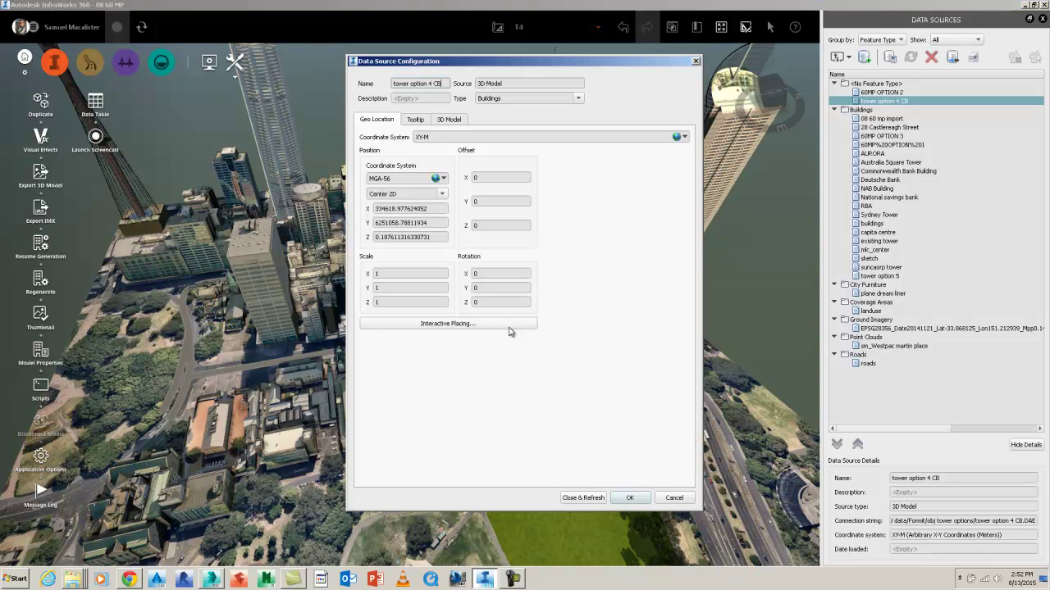
left_click(604, 499)
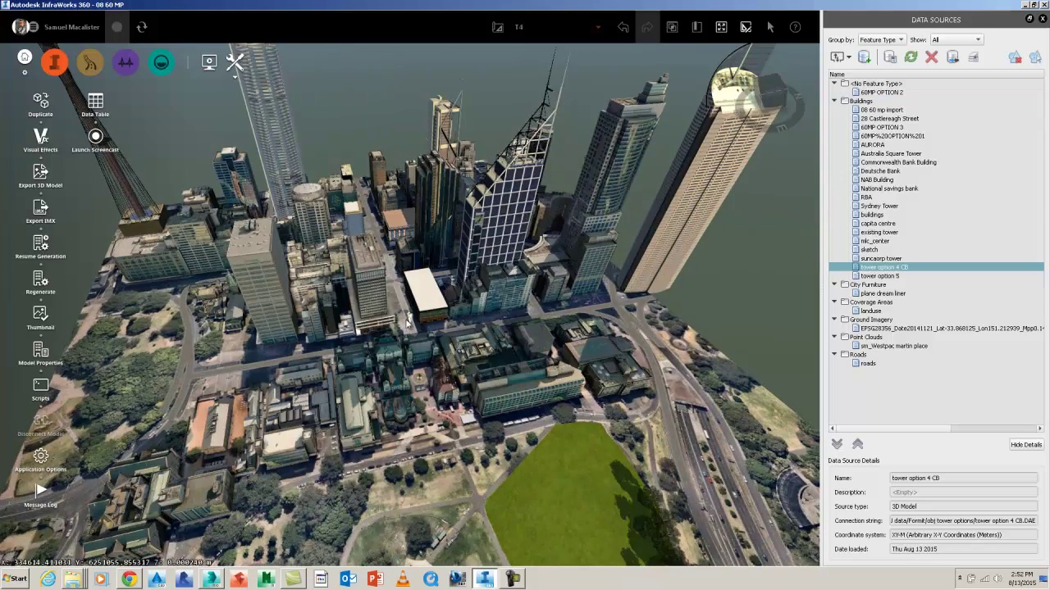
Step: Select the tiny placed tower on the street and scale it up to the size of the surrounding skyscrapers
scroll(402, 326, "up", 10)
scroll(400, 369, "up", 1)
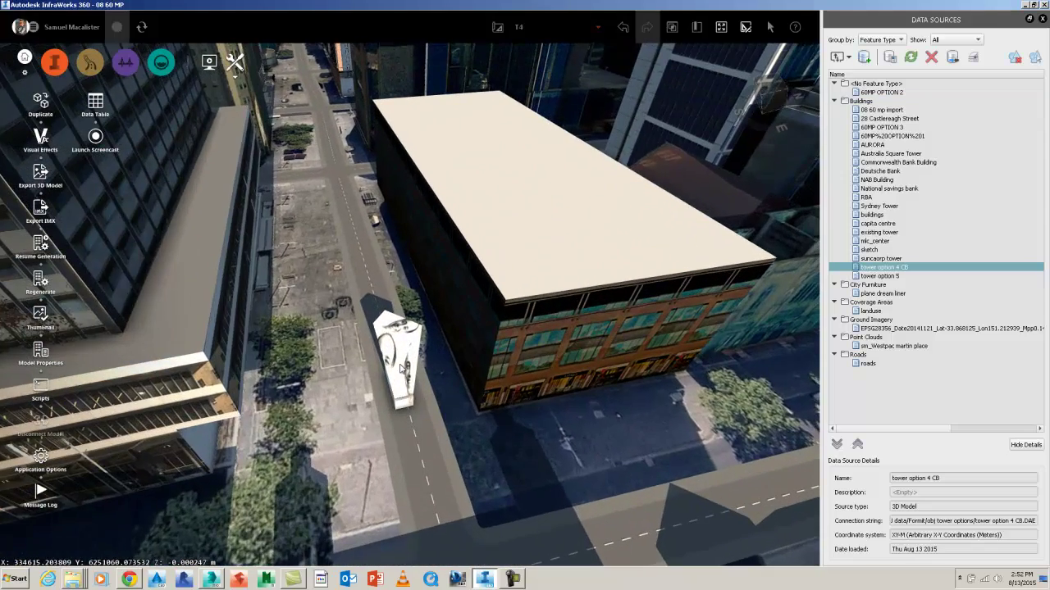
left_click(402, 369)
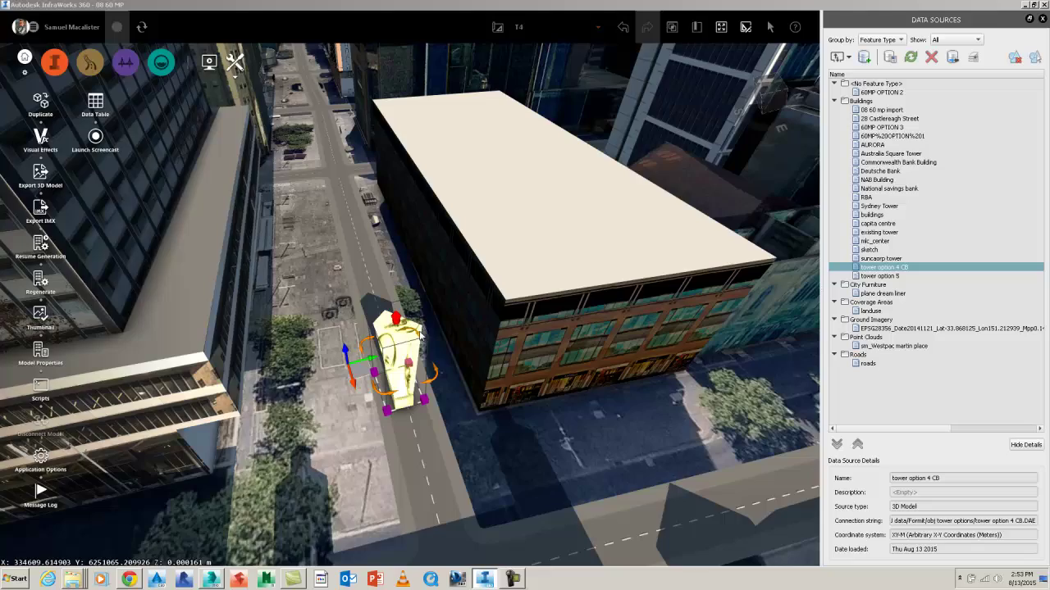
scroll(419, 332, "down", 8)
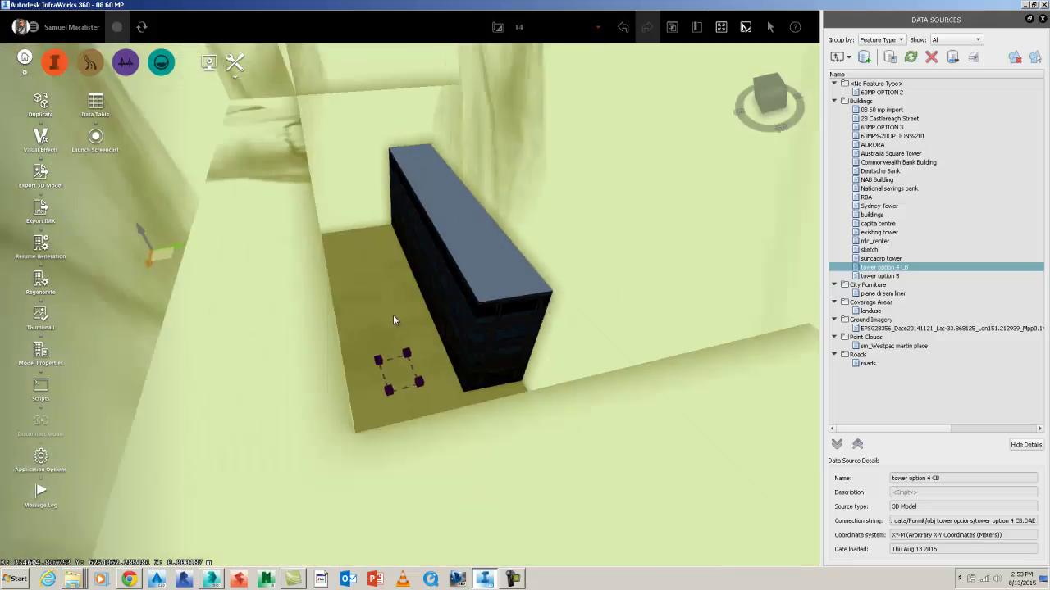
scroll(394, 320, "down", 3)
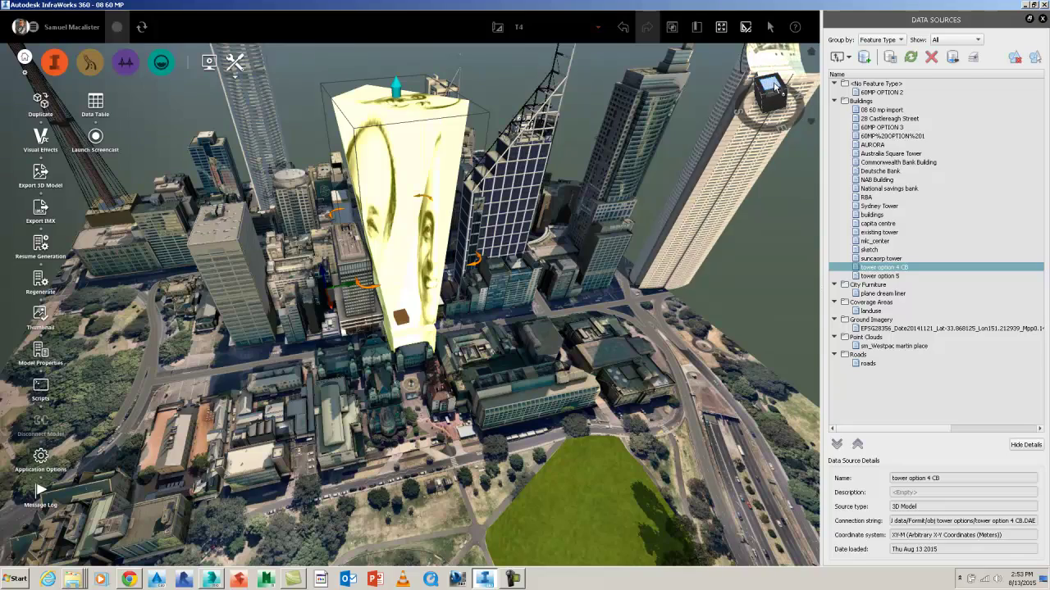
Step: Move the scaled tower in plan view onto its site at the street corner, beside the dark office block
left_click(773, 92)
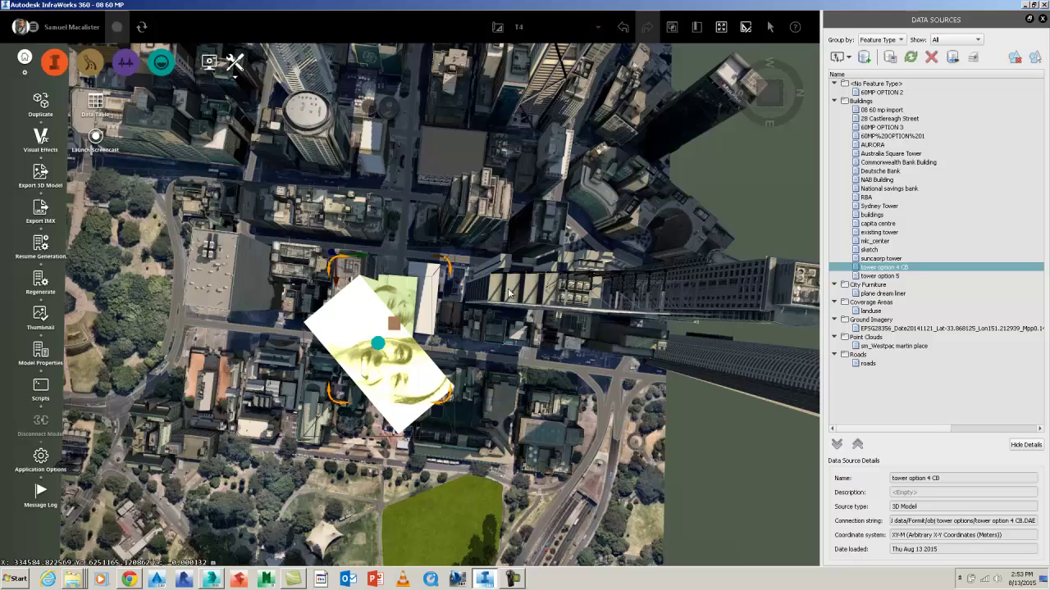
scroll(435, 338, "down", 3)
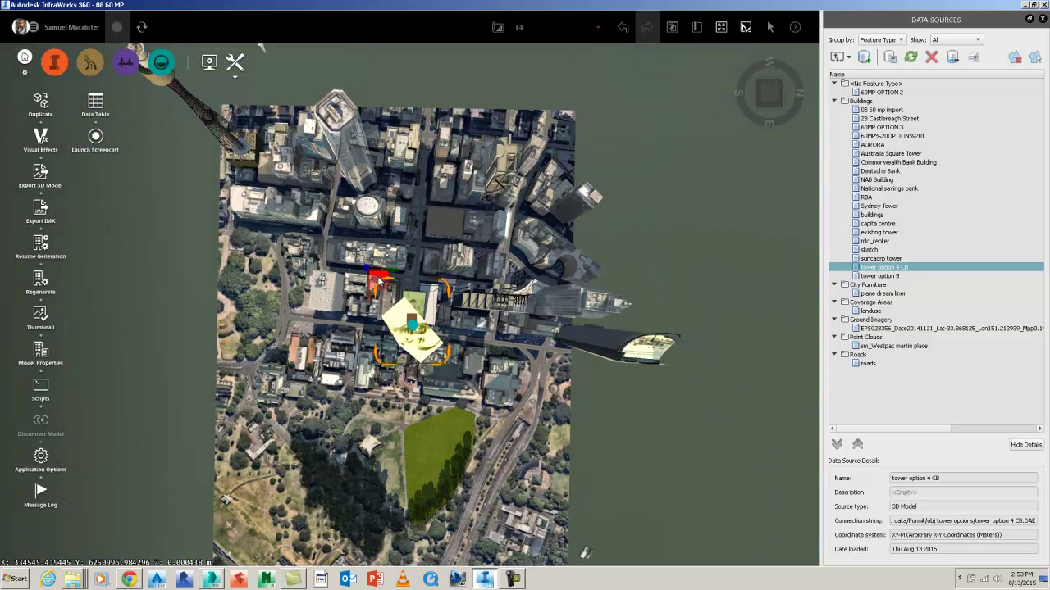
mouse_move(379, 281)
left_mouse_down()
mouse_move(406, 256)
mouse_move(413, 265)
mouse_move(392, 267)
left_mouse_up()
scroll(410, 320, "up", 5)
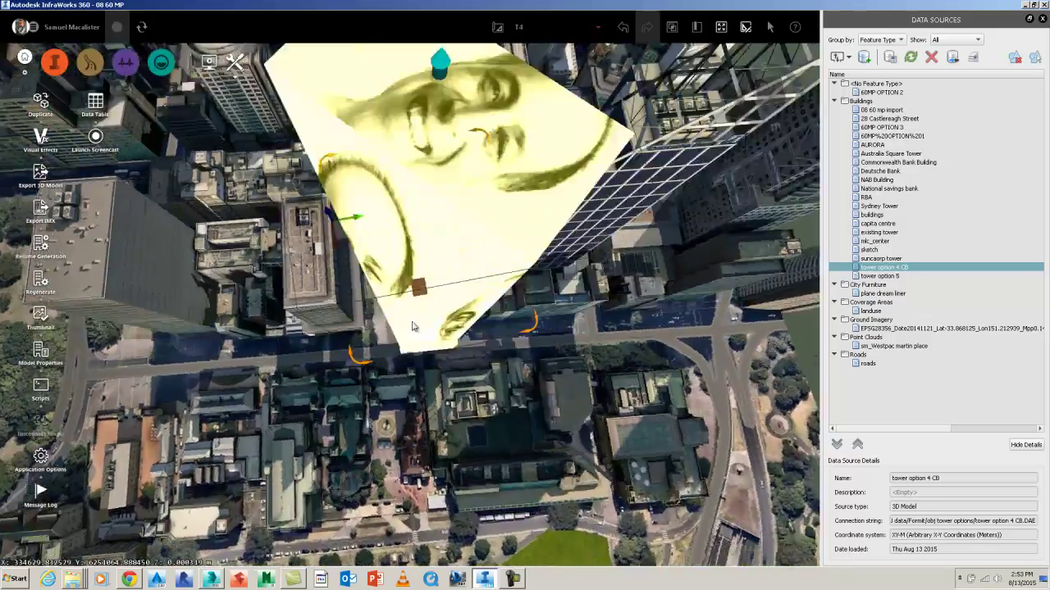
left_click_drag(412, 326, 369, 375)
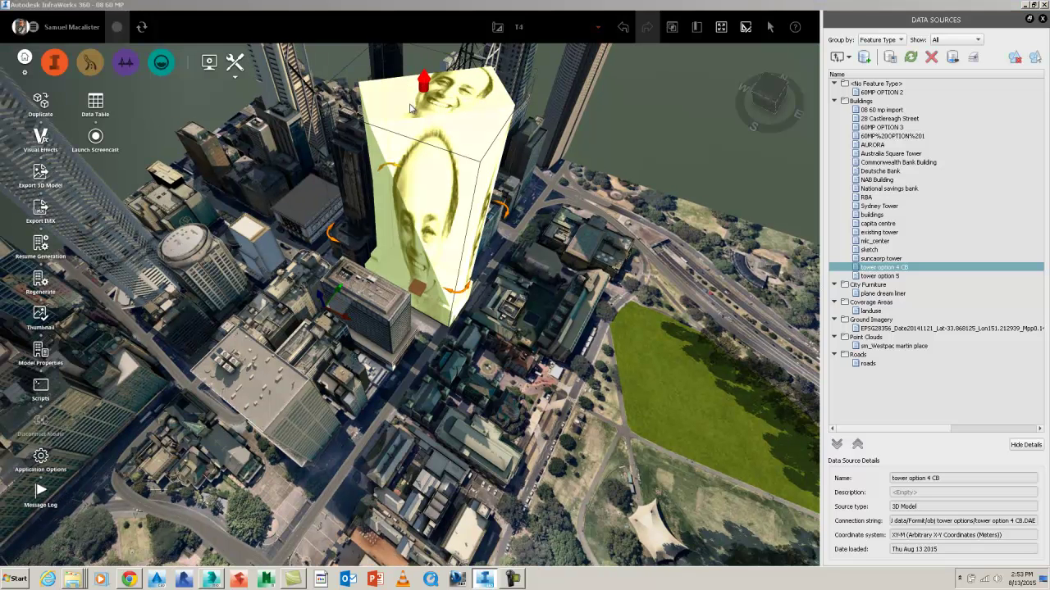
Step: Scale the placed tower down slightly to suit the neighbouring buildings and deselect it
scroll(366, 268, "up", 3)
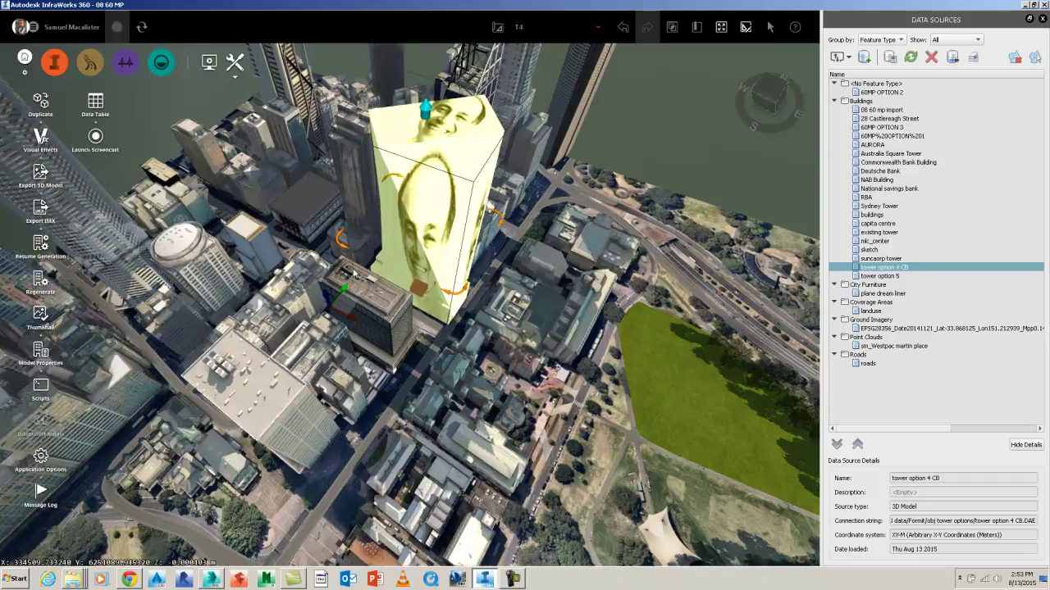
left_click_drag(366, 267, 272, 183)
middle_click_drag(273, 182, 422, 296)
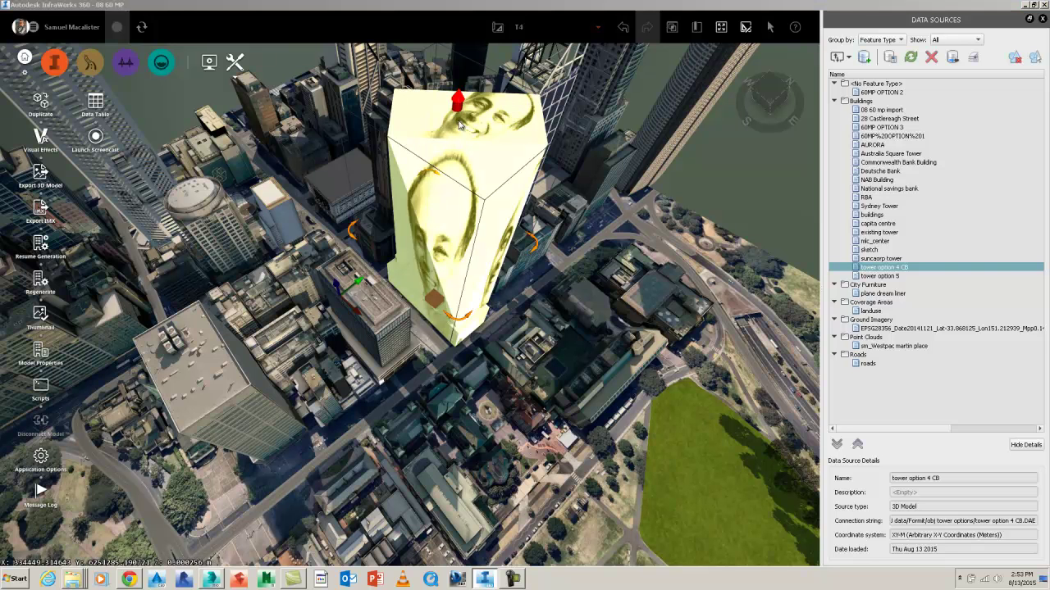
left_click_drag(457, 120, 454, 156)
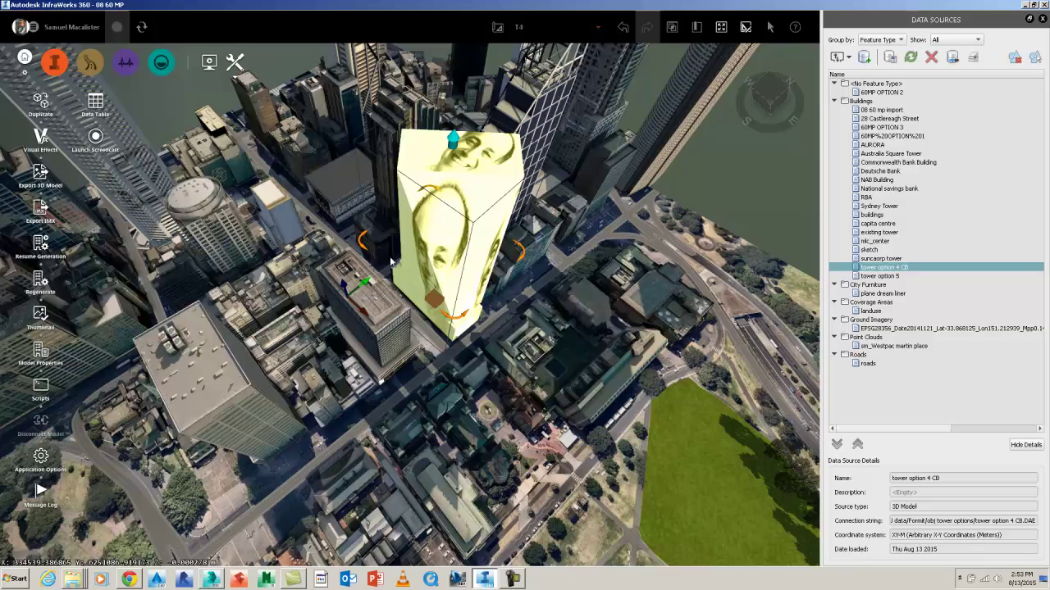
left_click(476, 326)
left_click(702, 170)
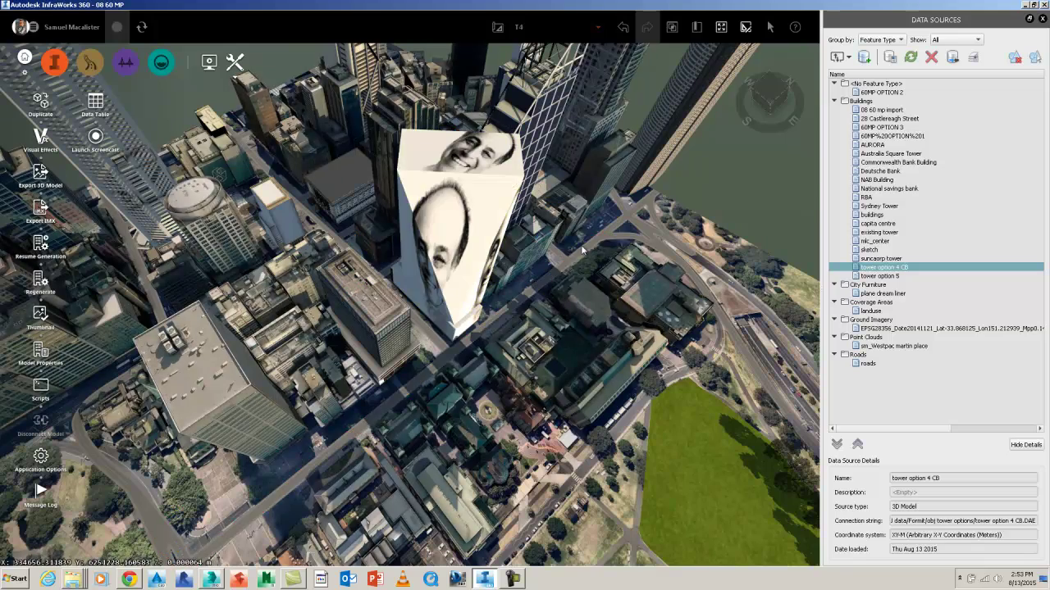
Step: Examine the textured tower against the surrounding skyscrapers from aerial and low skyline viewpoints
left_click_drag(582, 246, 401, 161)
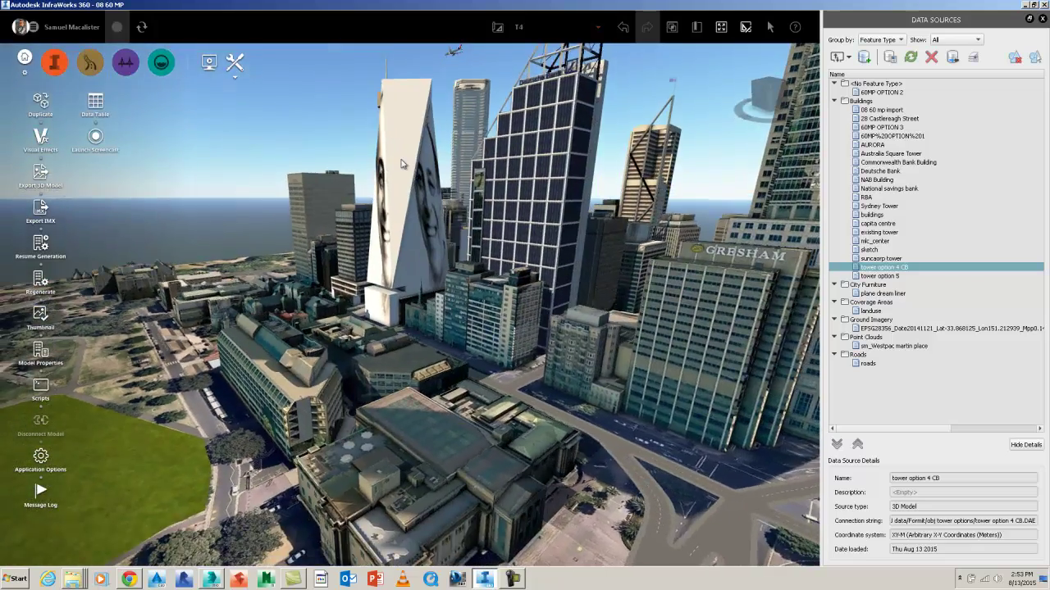
middle_click_drag(401, 164, 658, 100, "shift")
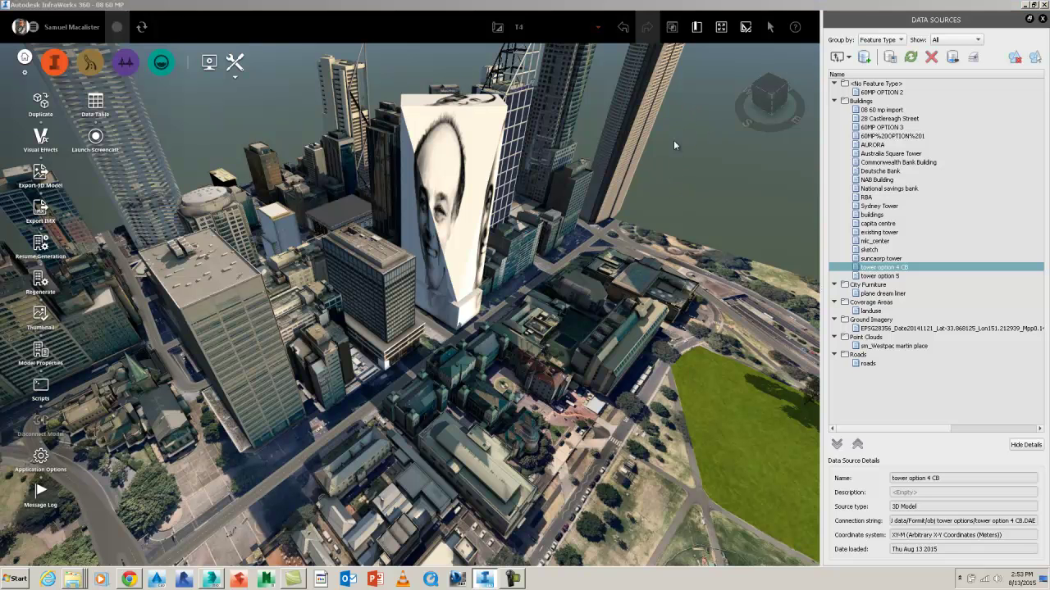
left_click_drag(678, 86, 399, 189)
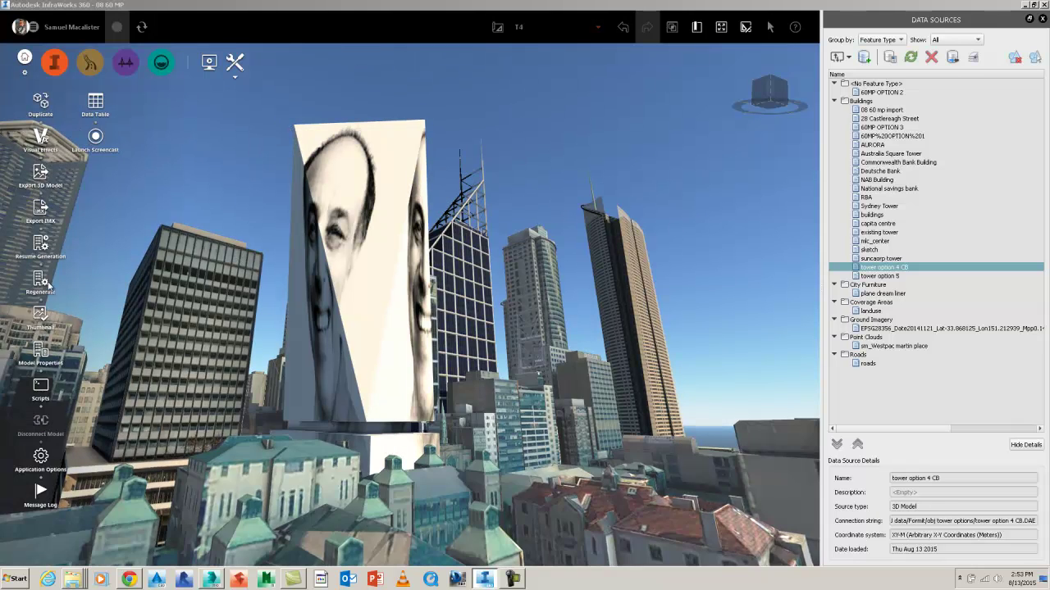
Step: Bring up the model analysis tools and view the Sun & Sky settings for the city model
left_click(54, 62)
left_click(216, 64)
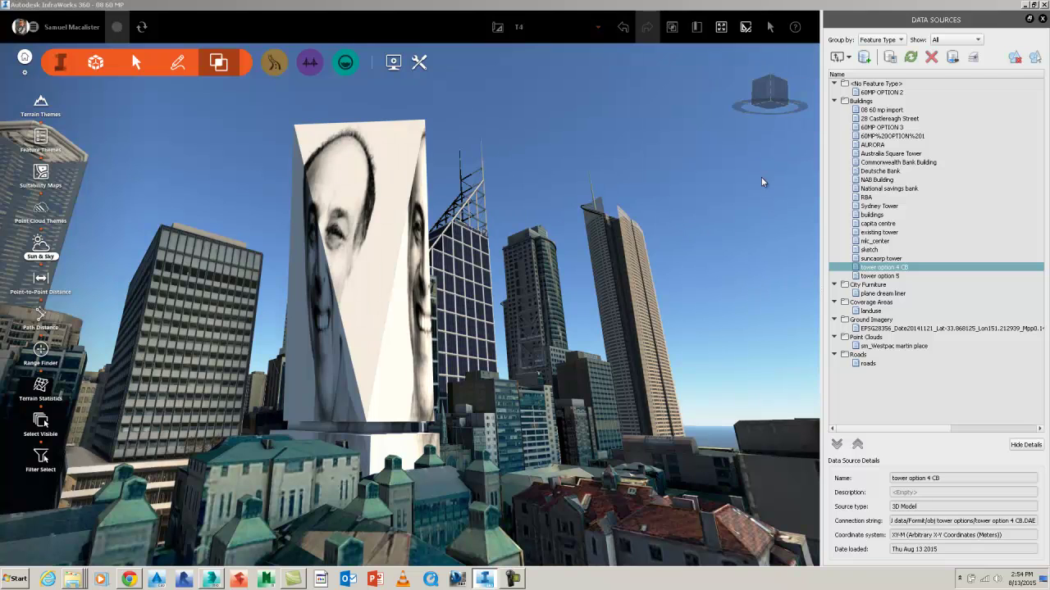
left_click(761, 173)
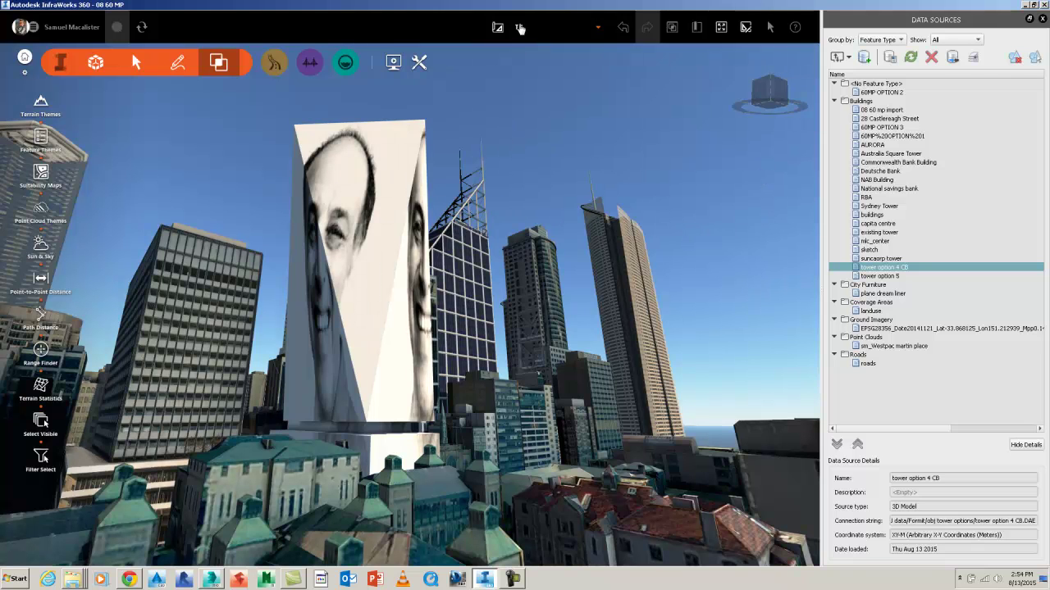
Step: Switch the active proposal to T3 to compare its tower design from the same viewpoint
left_click(520, 28)
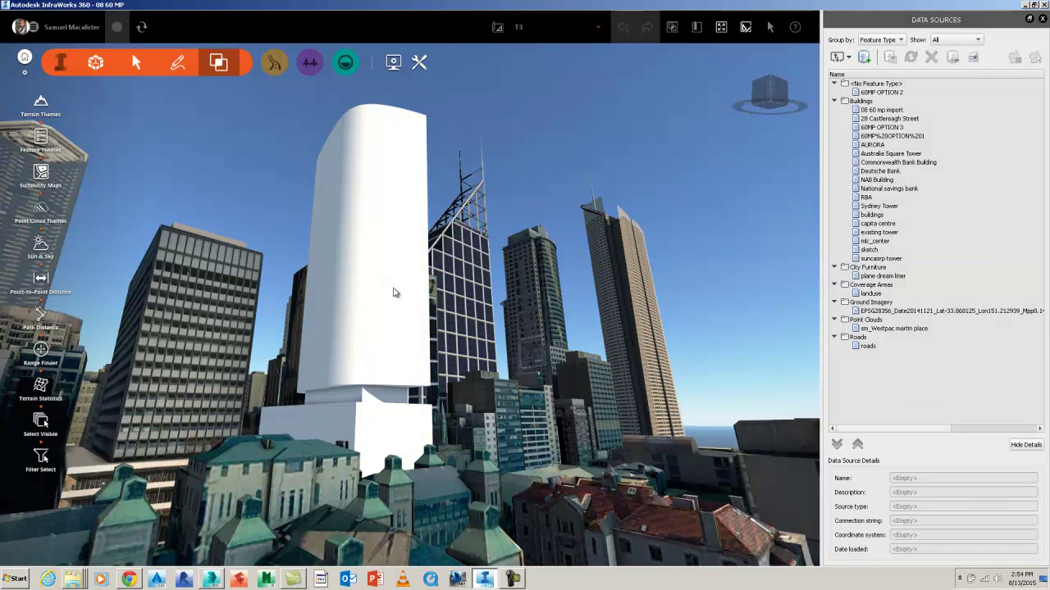
left_click(518, 27)
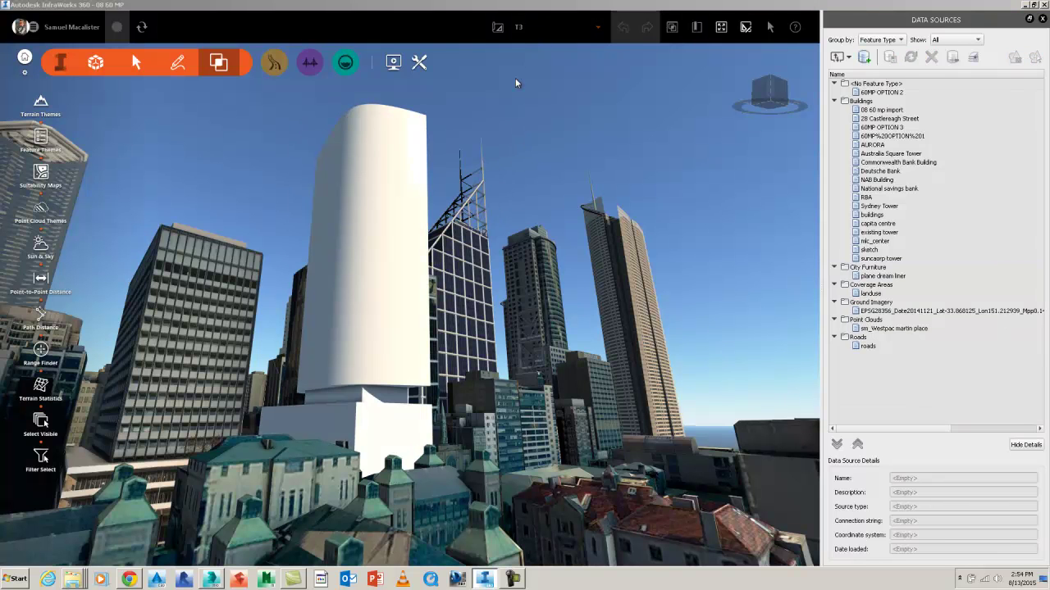